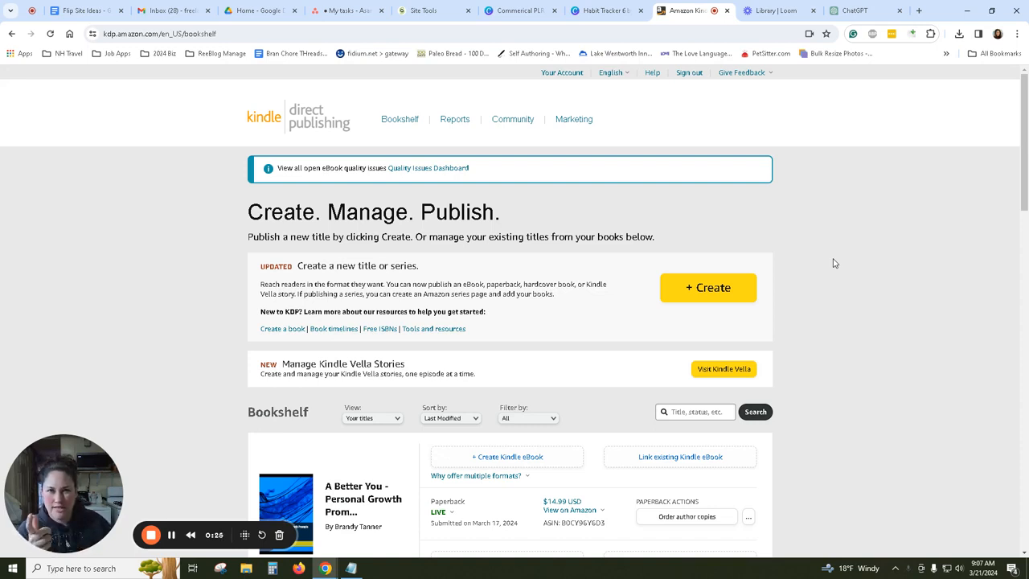
# Search Google in a new tab for "what are low quality books amazon" and read the definition of low-content books.
pyautogui.click(920, 11)
pyautogui.write('what are low ')
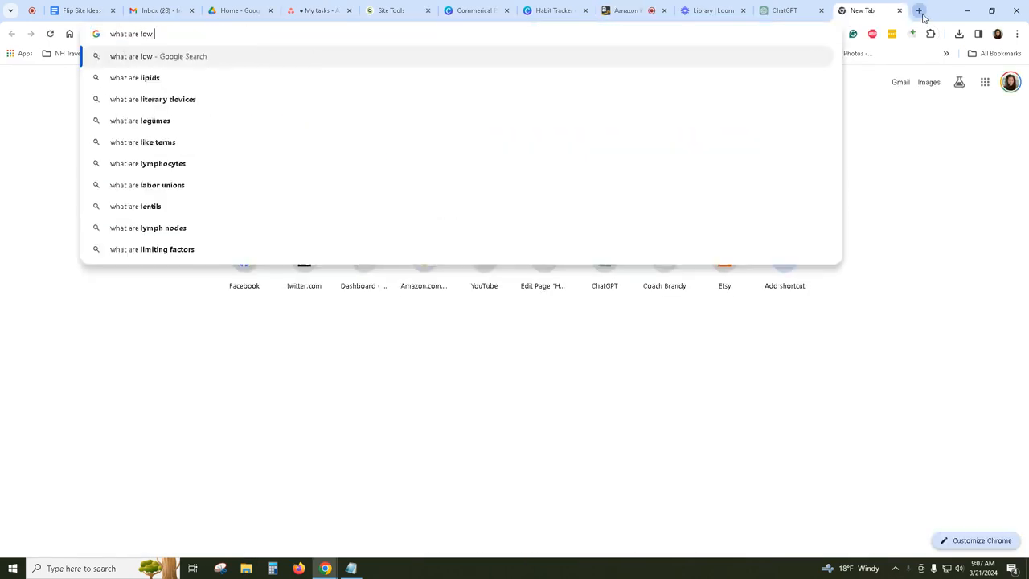
pyautogui.write('quality books amazon')
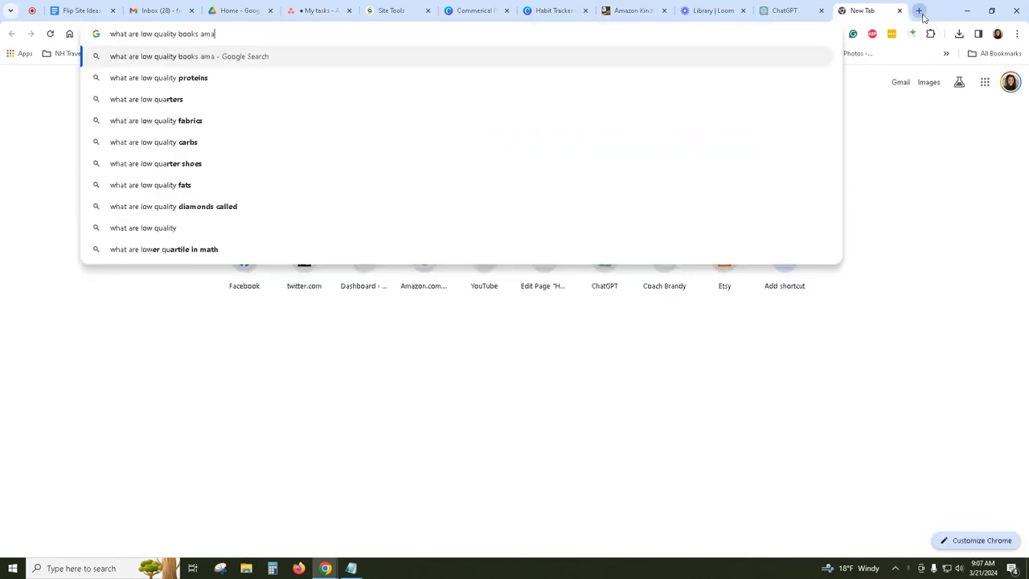
pyautogui.press('Return')
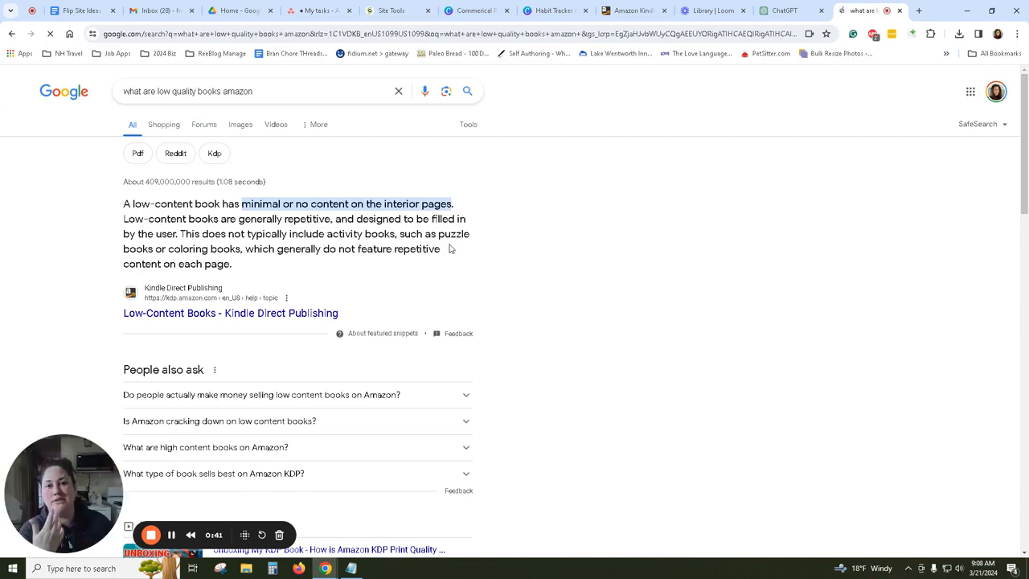
pyautogui.moveTo(266, 264); pyautogui.dragTo(107, 206)
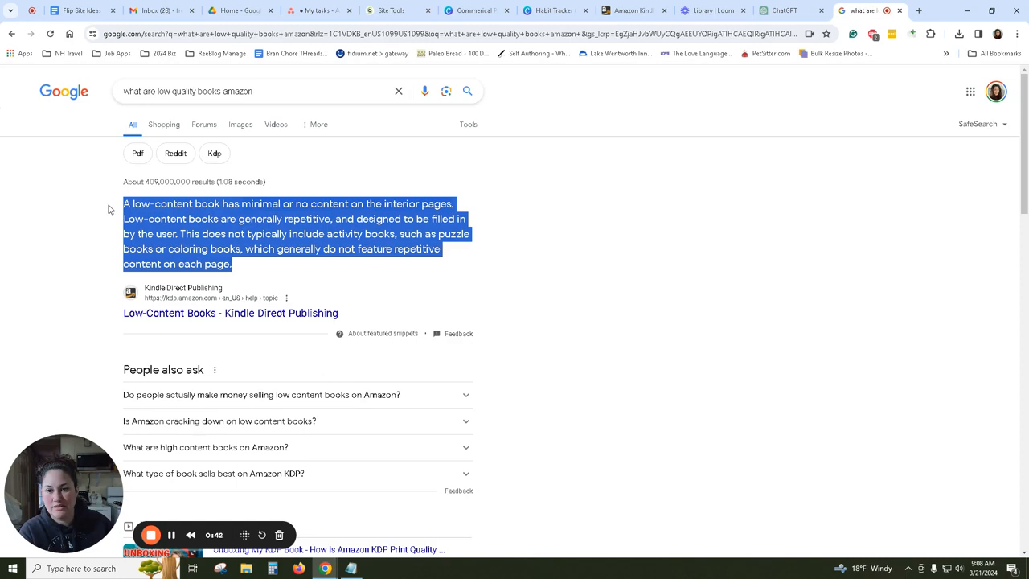
pyautogui.click(353, 247)
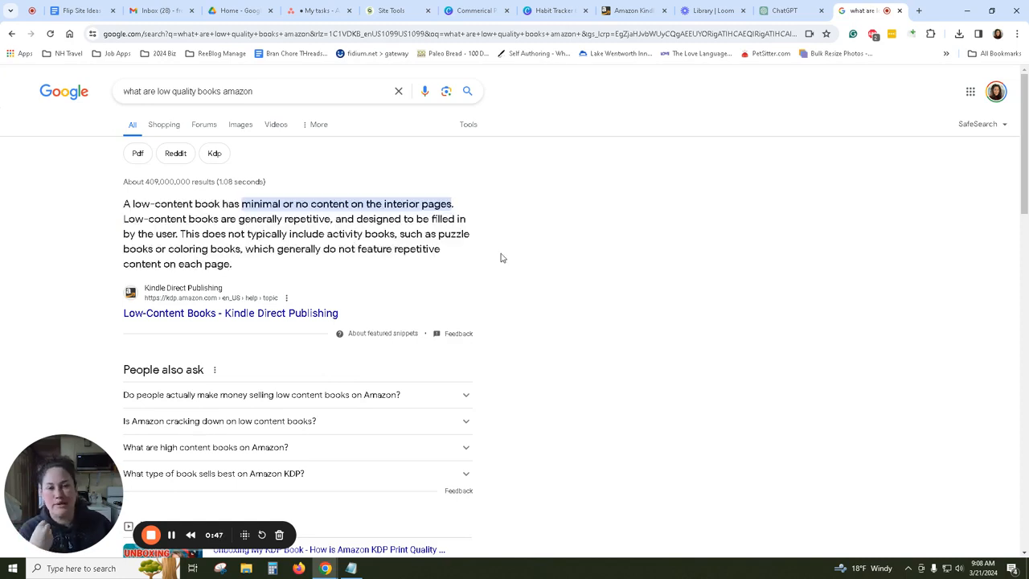
# Switch to the Habit Tracker 6 by 9 inches design in Canva and review its opening pages, including the About me page and tracker pages.
pyautogui.click(631, 11)
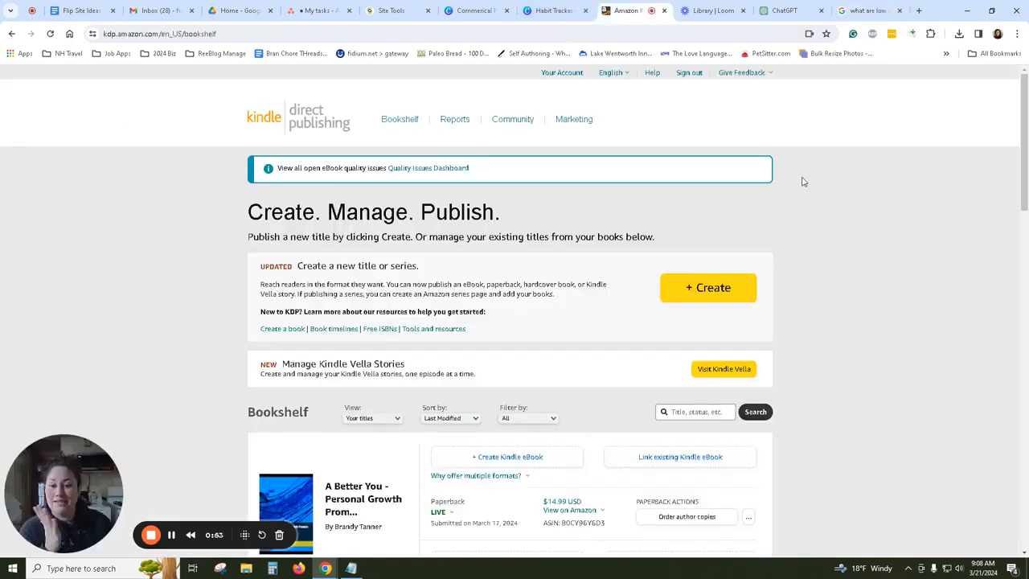
pyautogui.click(533, 9)
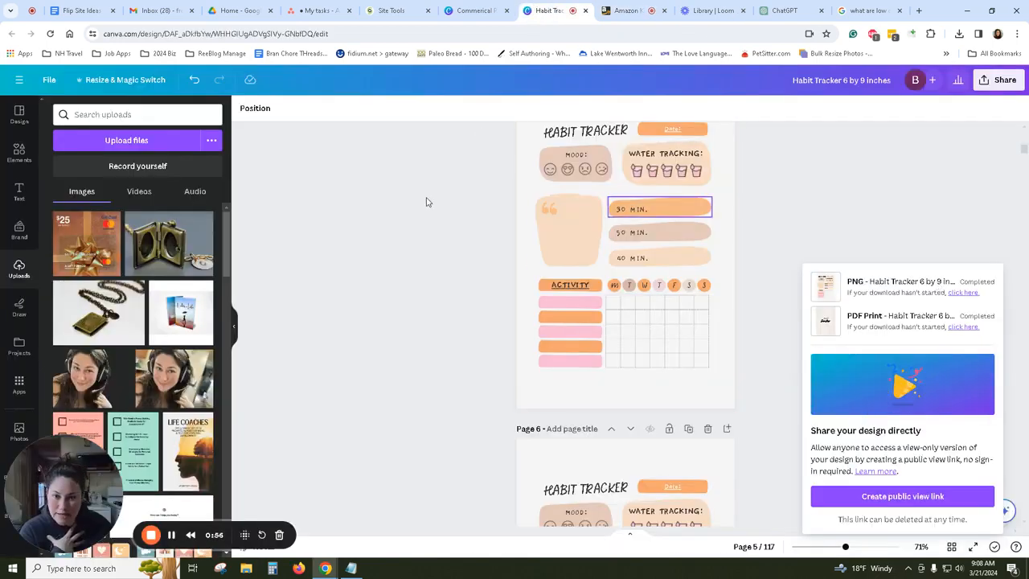
pyautogui.scroll(4, 913, 219)
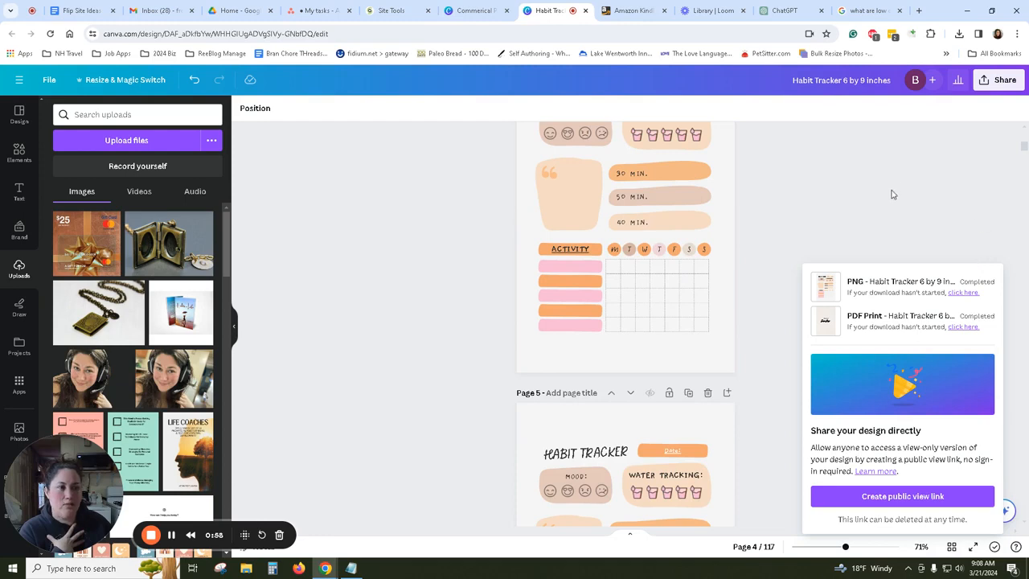
pyautogui.click(894, 195)
pyautogui.scroll(6, 795, 216)
pyautogui.scroll(8, 794, 216)
pyautogui.scroll(-4, 793, 216)
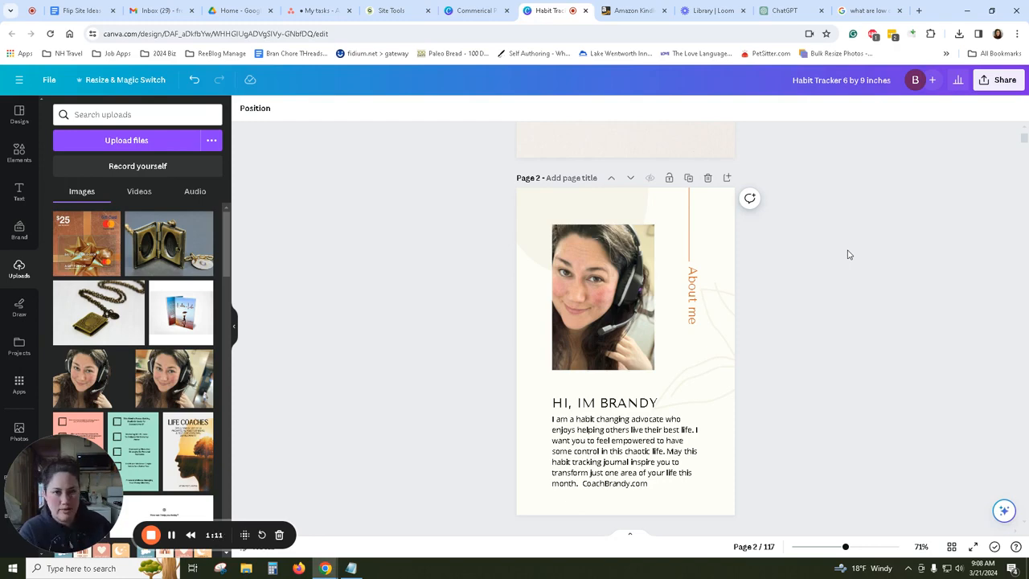
pyautogui.scroll(-5, 881, 290)
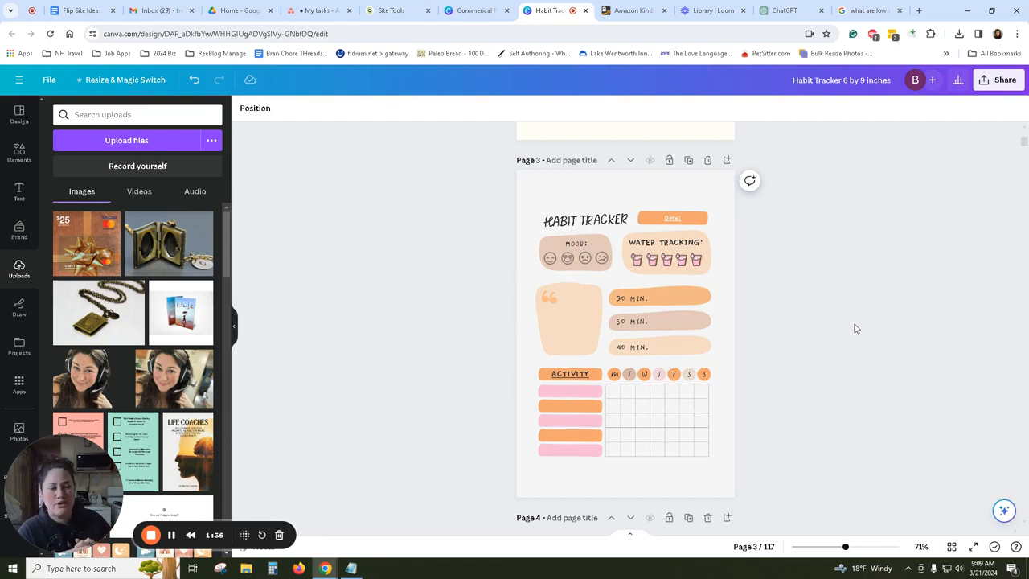
pyautogui.scroll(-1, 866, 352)
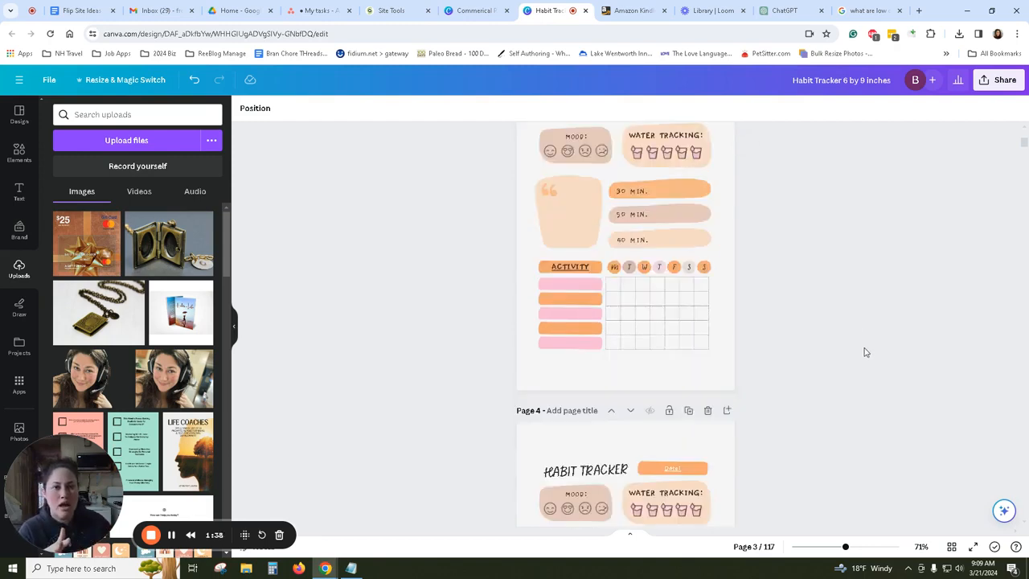
pyautogui.scroll(3, 866, 352)
pyautogui.scroll(1, 923, 244)
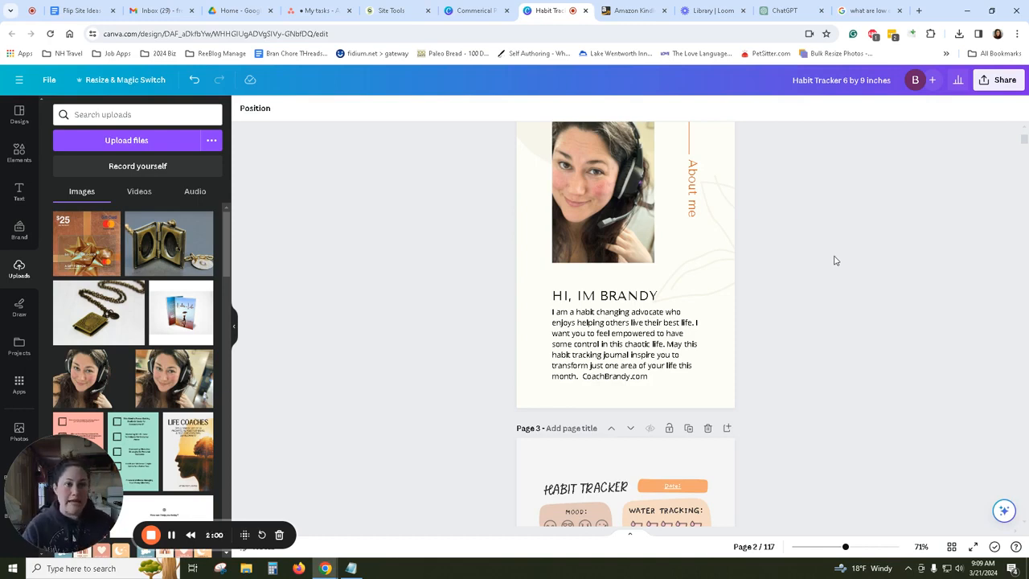
# Add the address kdp.amazon.com below the title and subtitle lines in the Notepad note.
pyautogui.click(632, 9)
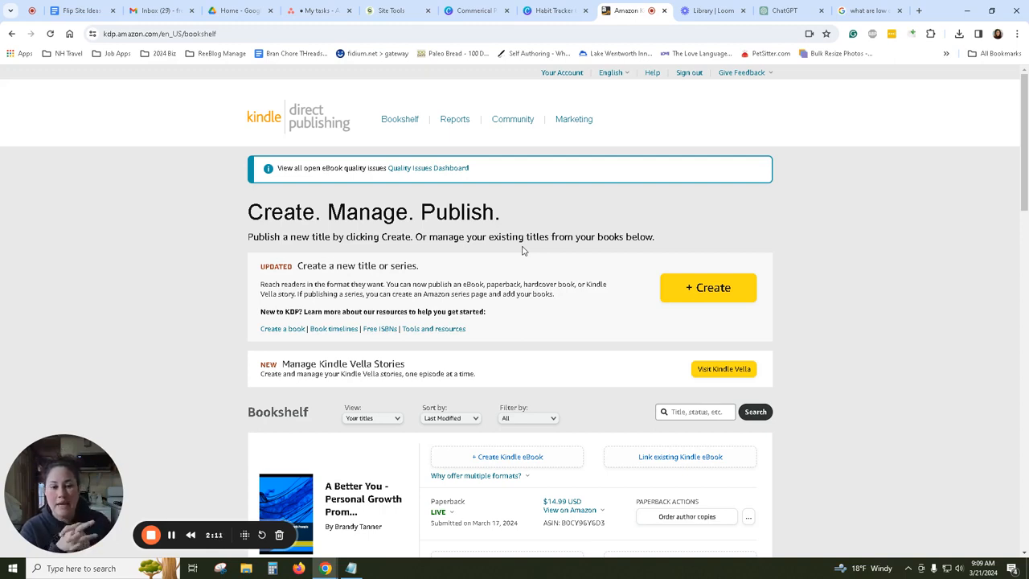
pyautogui.click(351, 568)
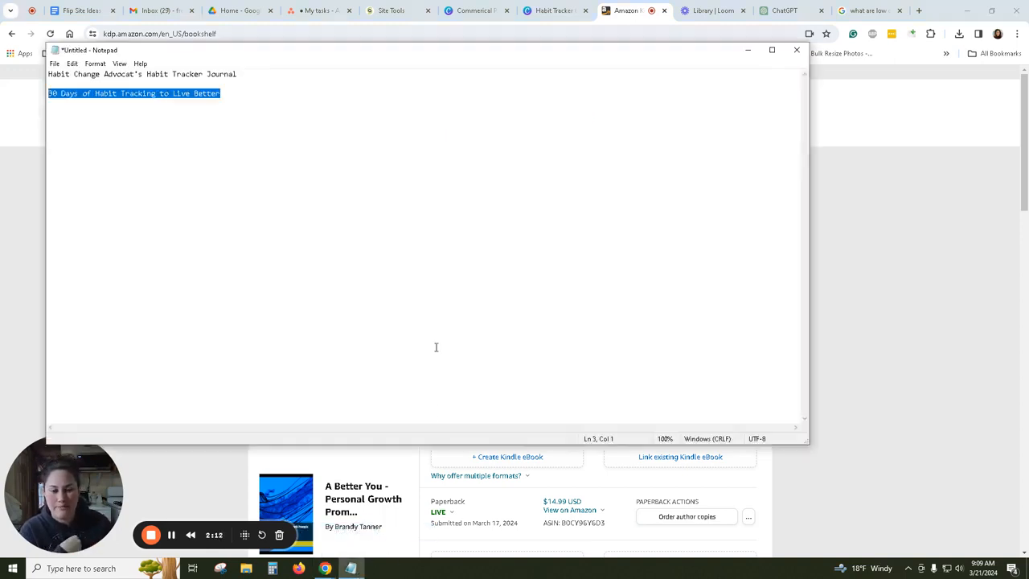
pyautogui.click(404, 172)
pyautogui.press('Return')
pyautogui.press('Return')
pyautogui.write('k')
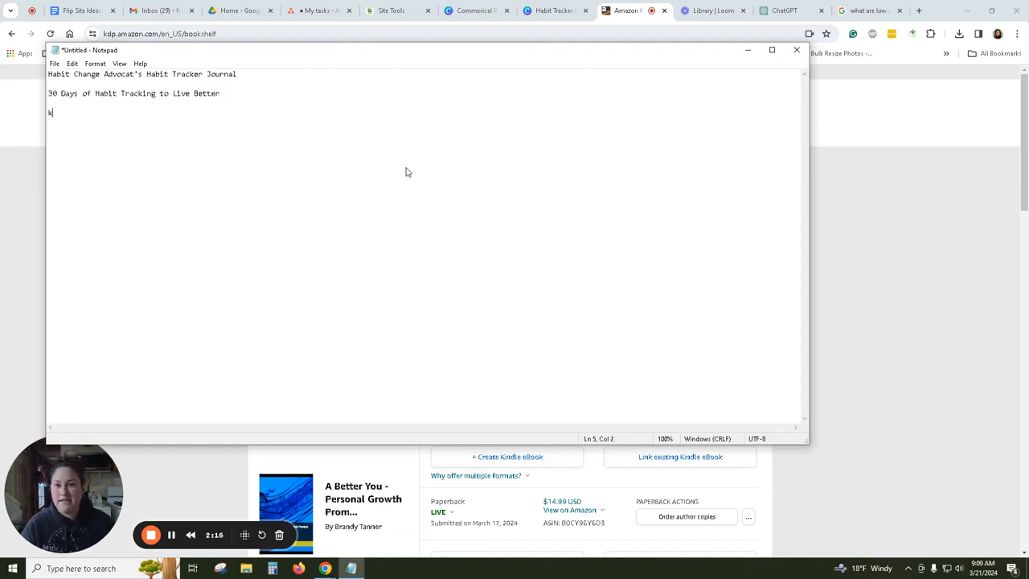
pyautogui.write('dp.amazon.com')
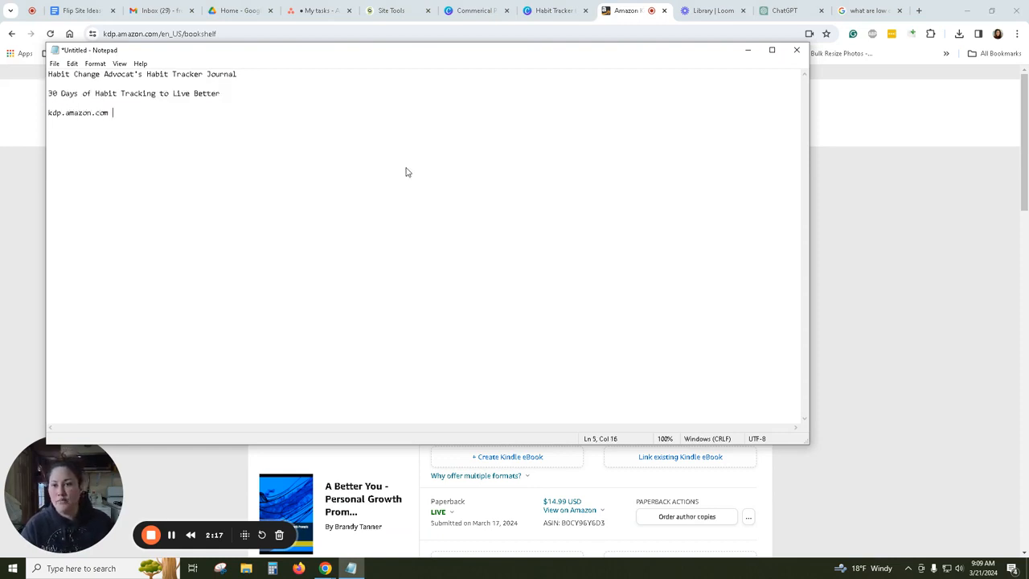
# Return to Kindle Direct Publishing and start creating a new paperback title.
pyautogui.click(606, 8)
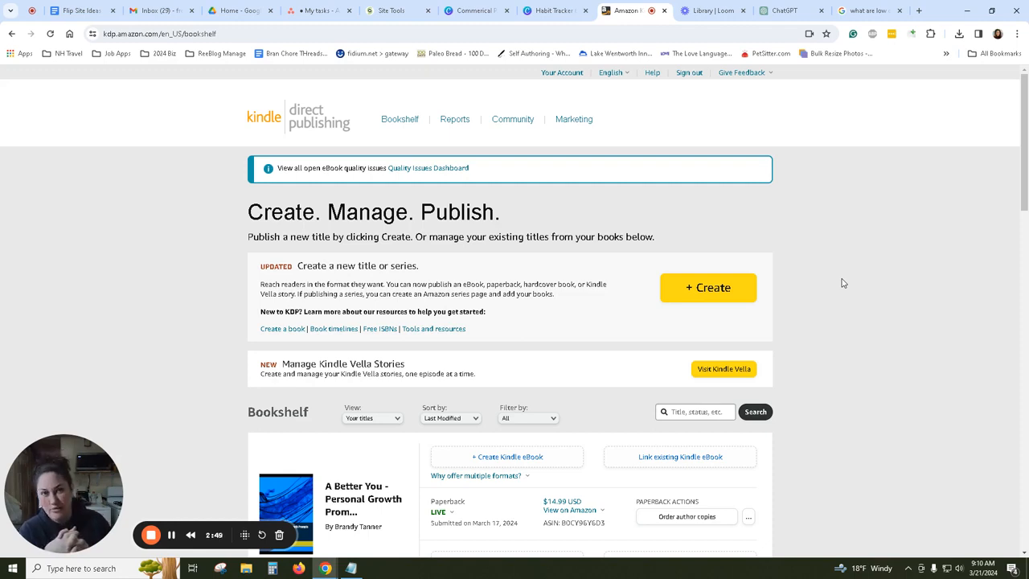
pyautogui.click(707, 296)
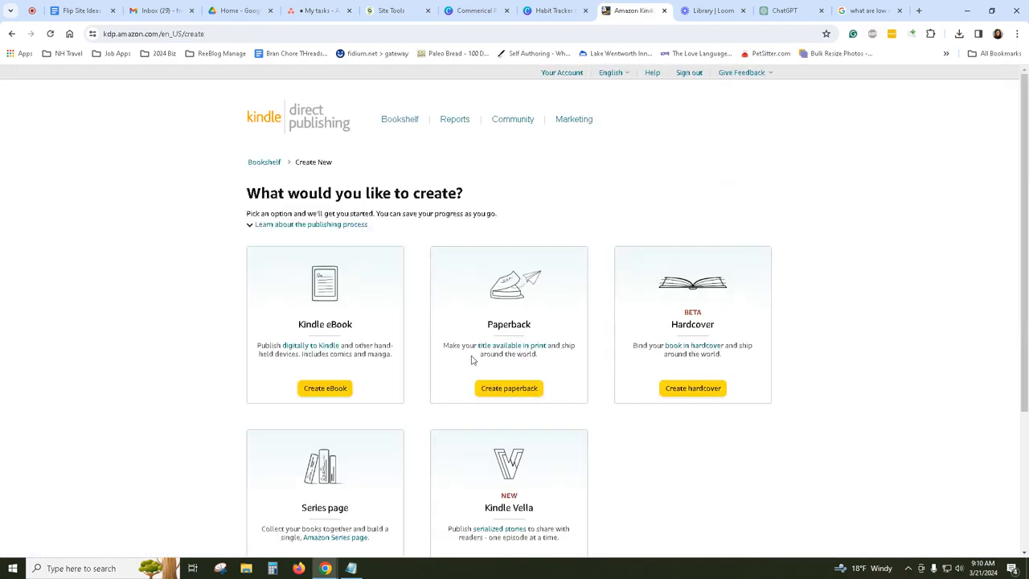
pyautogui.click(512, 389)
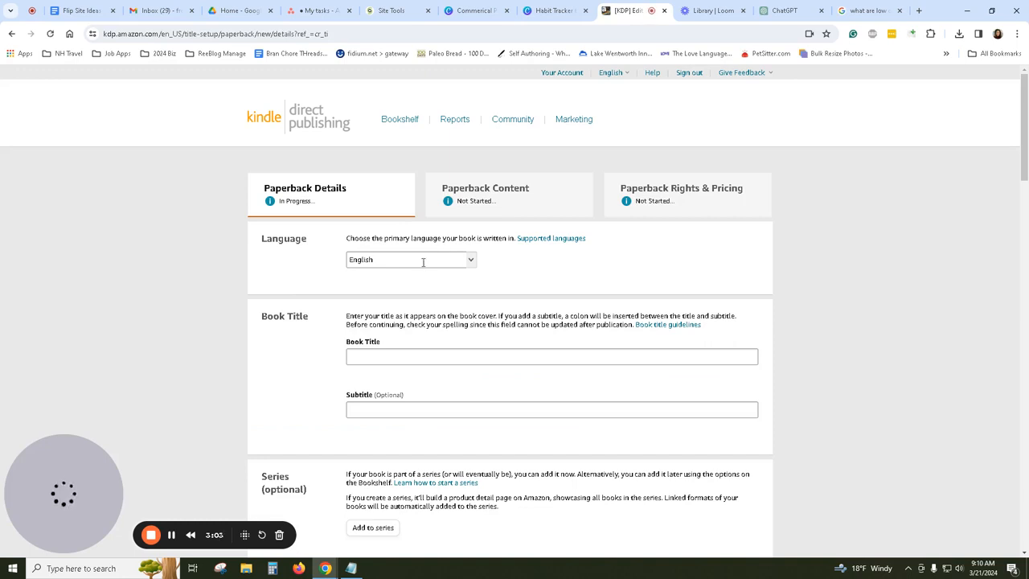
# Copy "Habit Change Advocat's Habit Tracker Journal" from the Notepad note into the paperback's book title.
pyautogui.click(393, 354)
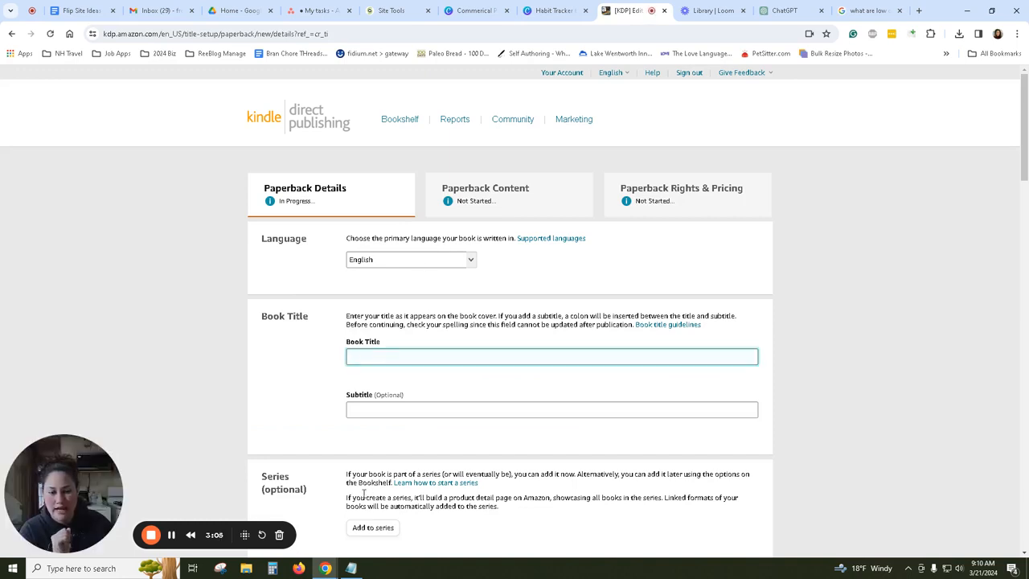
pyautogui.click(350, 569)
pyautogui.moveTo(267, 74); pyautogui.dragTo(46, 73)
pyautogui.rightClick(93, 74)
pyautogui.click(119, 110)
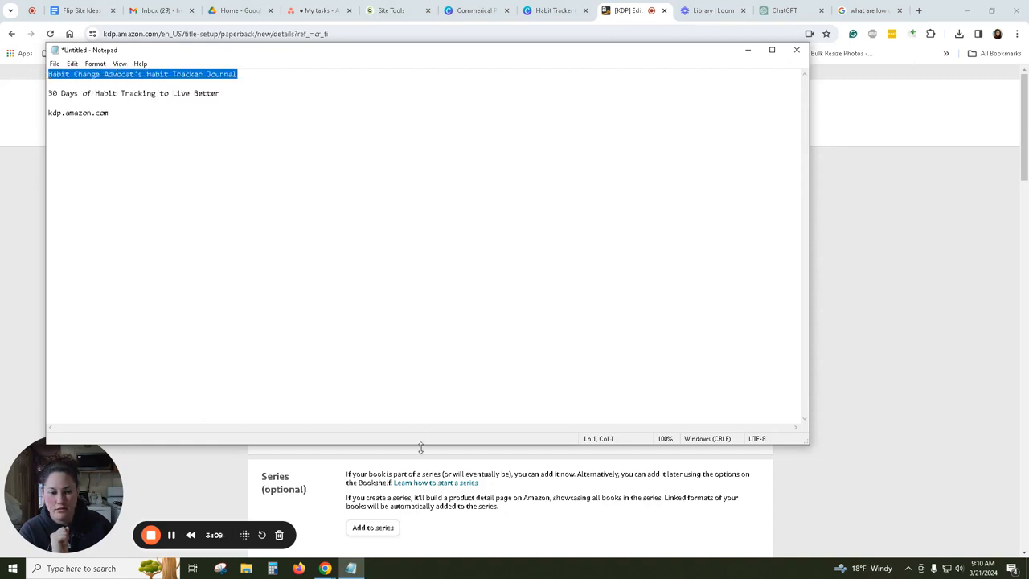
pyautogui.click(474, 495)
pyautogui.click(394, 357)
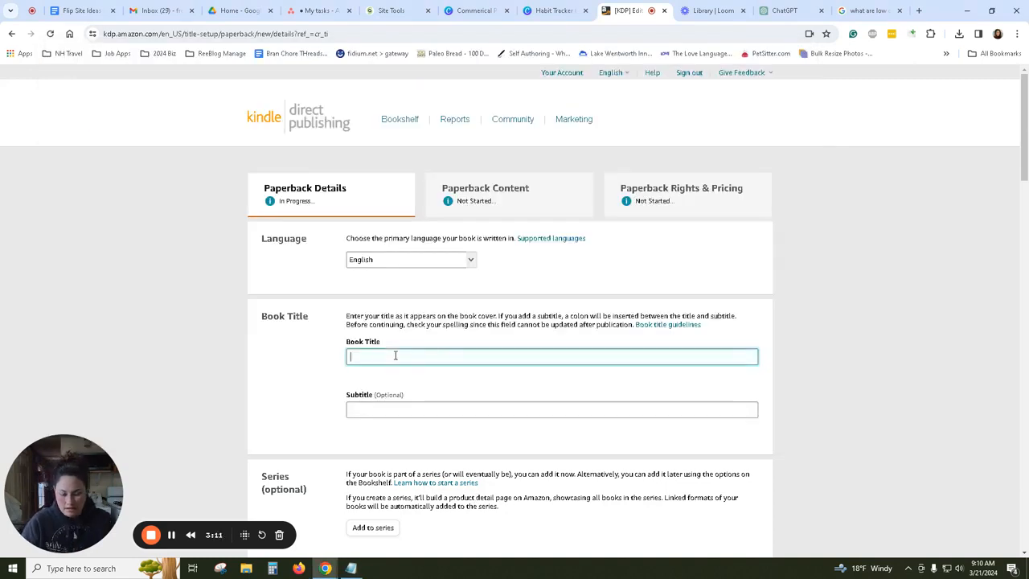
pyautogui.hotkey('ctrl', 'v')
# Copy "30 Days of Habit Tracking to Live Better" from the Notepad note into the paperback's subtitle.
pyautogui.click(351, 568)
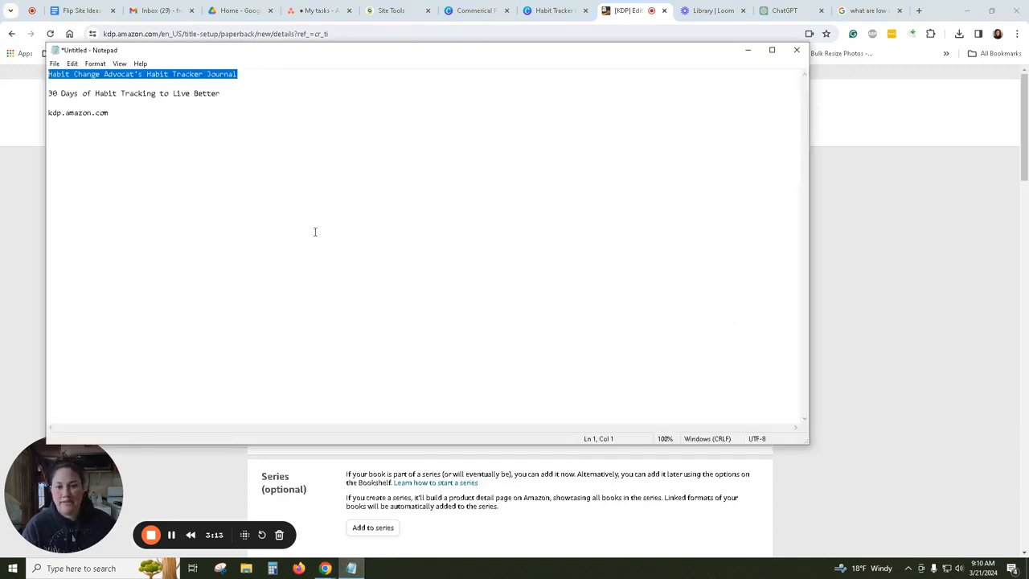
pyautogui.moveTo(225, 93); pyautogui.dragTo(46, 95)
pyautogui.doubleClick(99, 93)
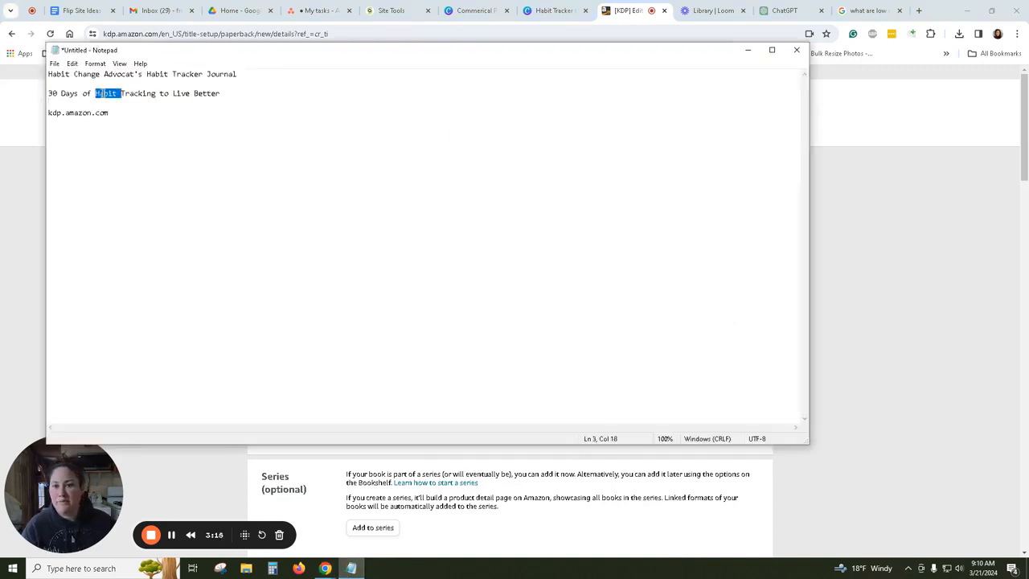
pyautogui.moveTo(229, 94); pyautogui.dragTo(46, 94)
pyautogui.rightClick(150, 95)
pyautogui.click(132, 126)
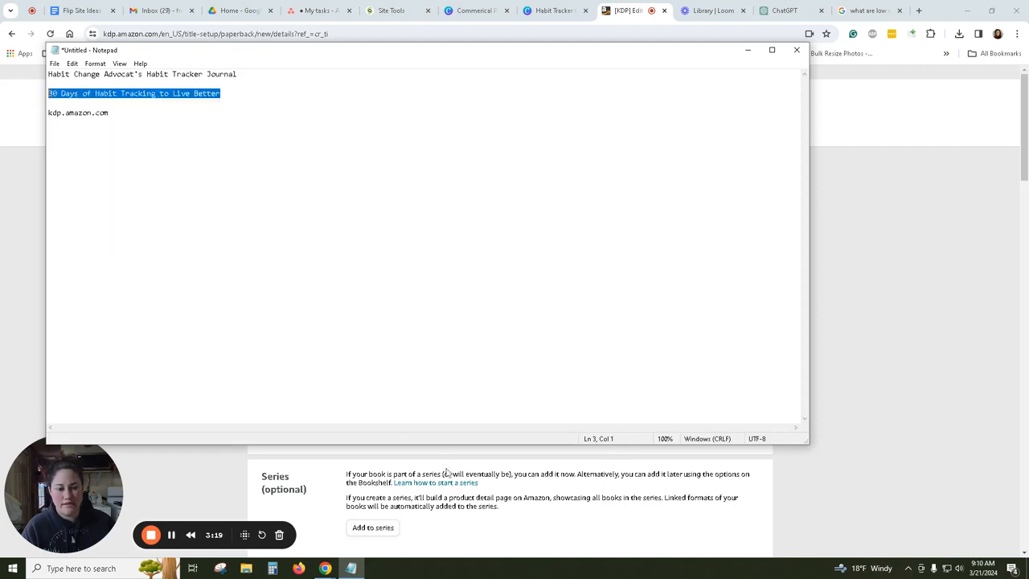
pyautogui.click(474, 504)
pyautogui.click(381, 408)
pyautogui.hotkey('ctrl', 'v')
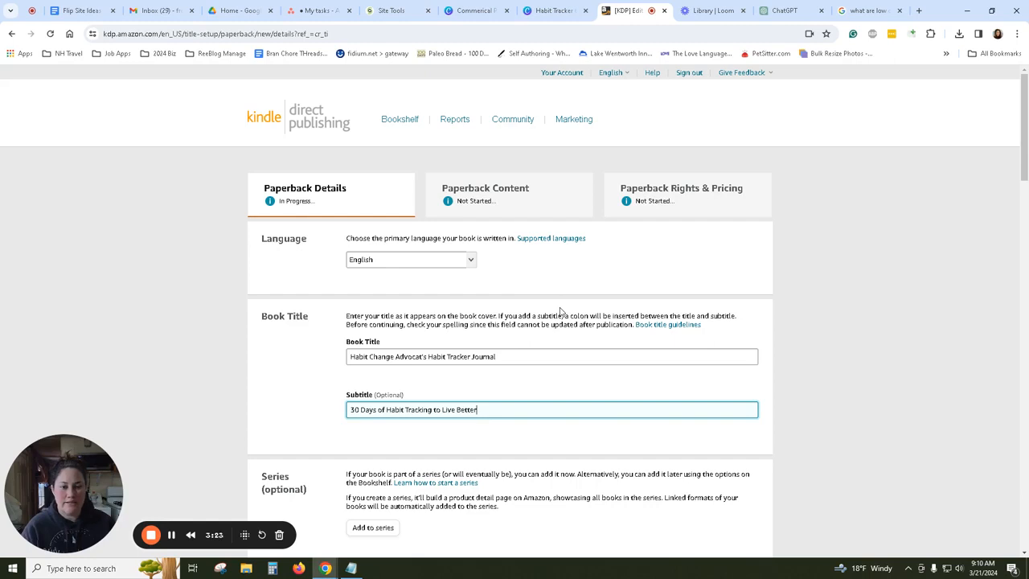
# Copy the paperback's book title into a new document at grammarly.com for a spelling check.
pyautogui.tripleClick(427, 356)
pyautogui.rightClick(455, 356)
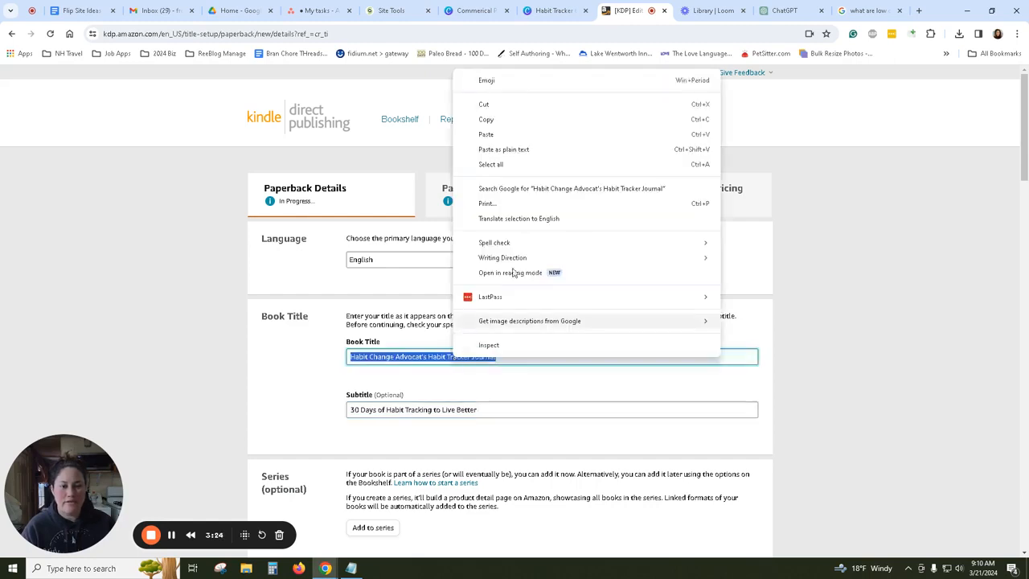
pyautogui.click(515, 121)
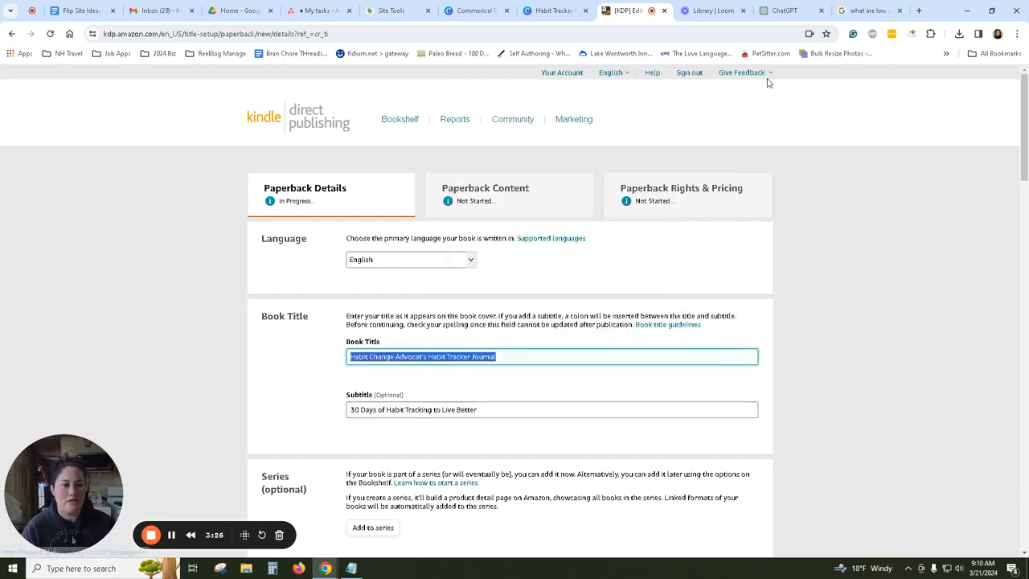
pyautogui.click(891, 6)
pyautogui.click(743, 32)
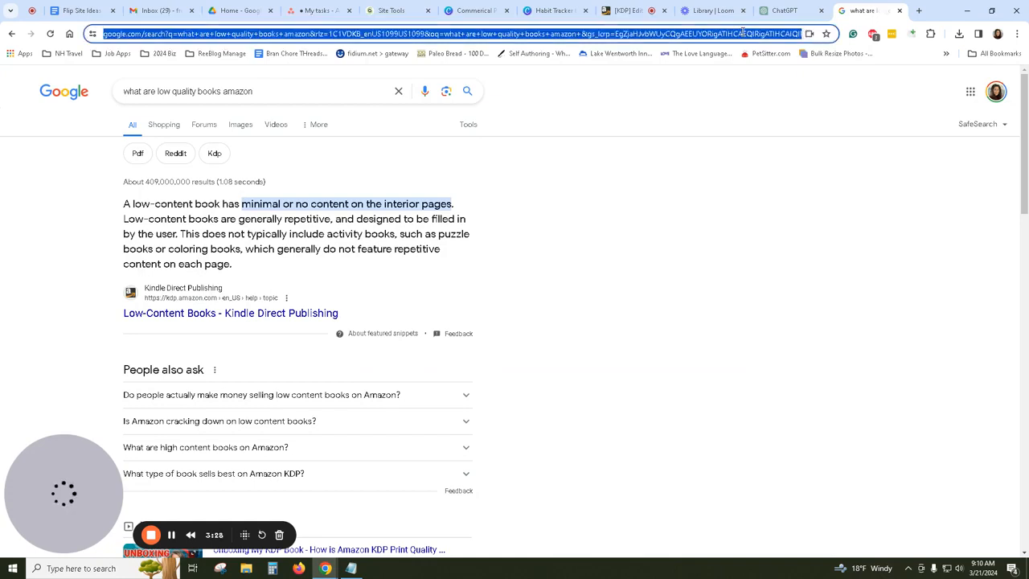
pyautogui.write('grammarly.com')
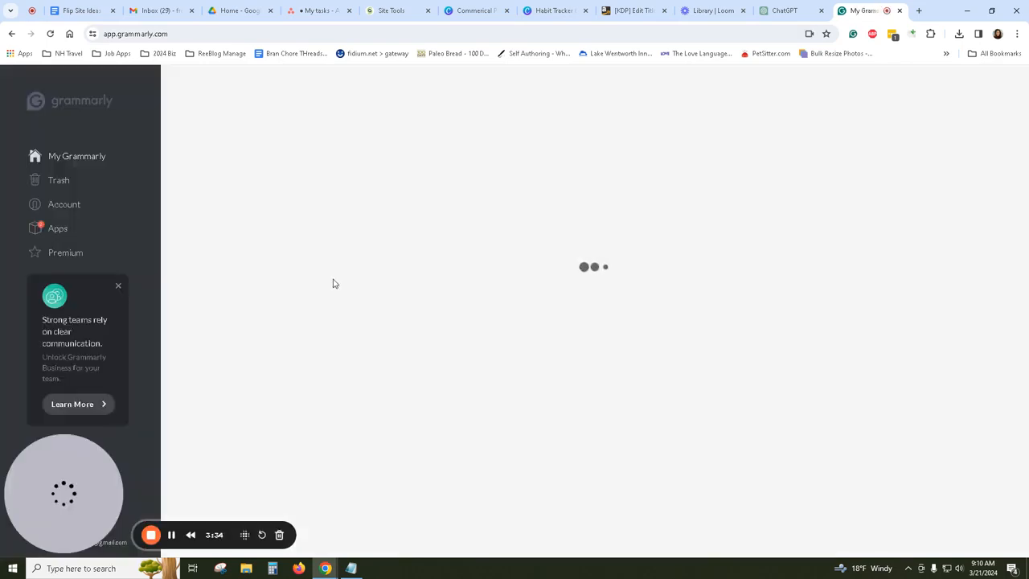
pyautogui.click(219, 195)
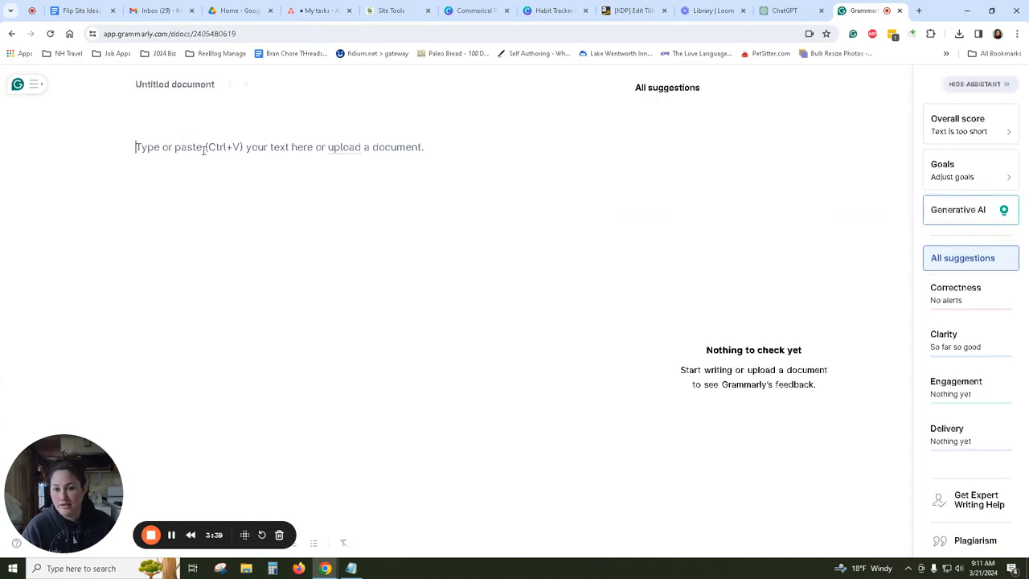
pyautogui.hotkey('ctrl', 'v')
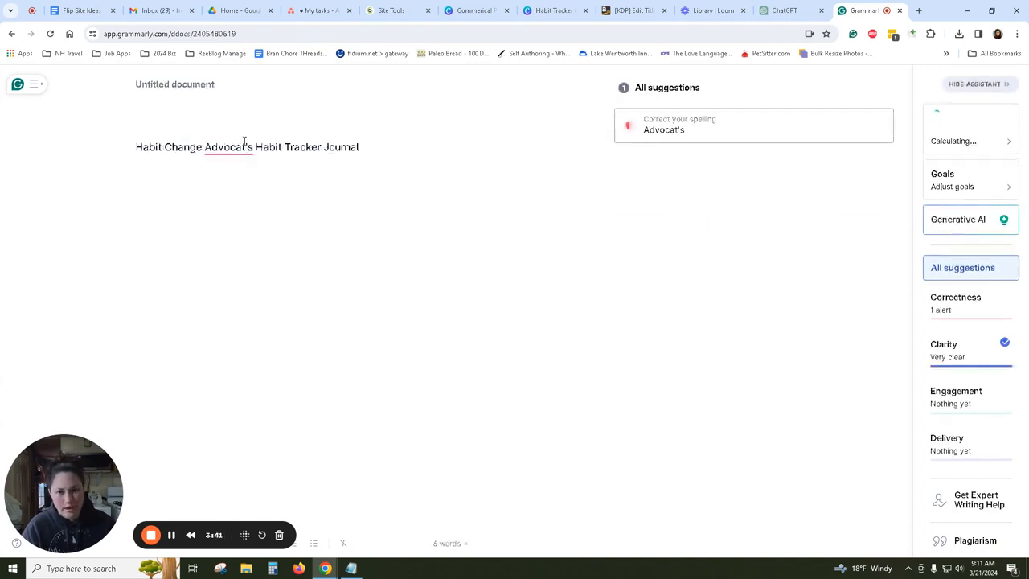
# Correct the misspelled word to "Advocate's" in the Grammarly document and copy the whole corrected title.
pyautogui.click(776, 129)
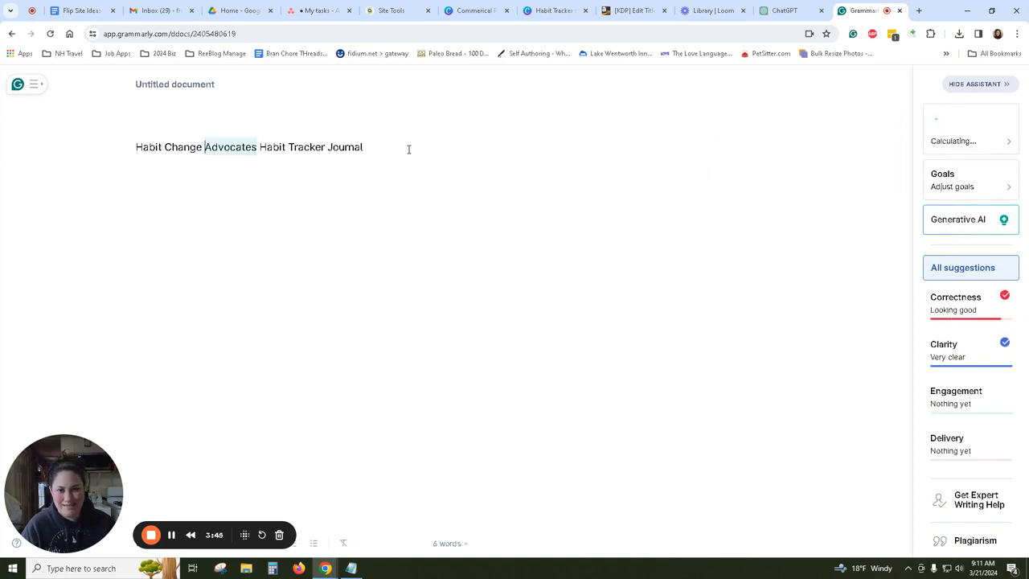
pyautogui.click(254, 147)
pyautogui.write("'")
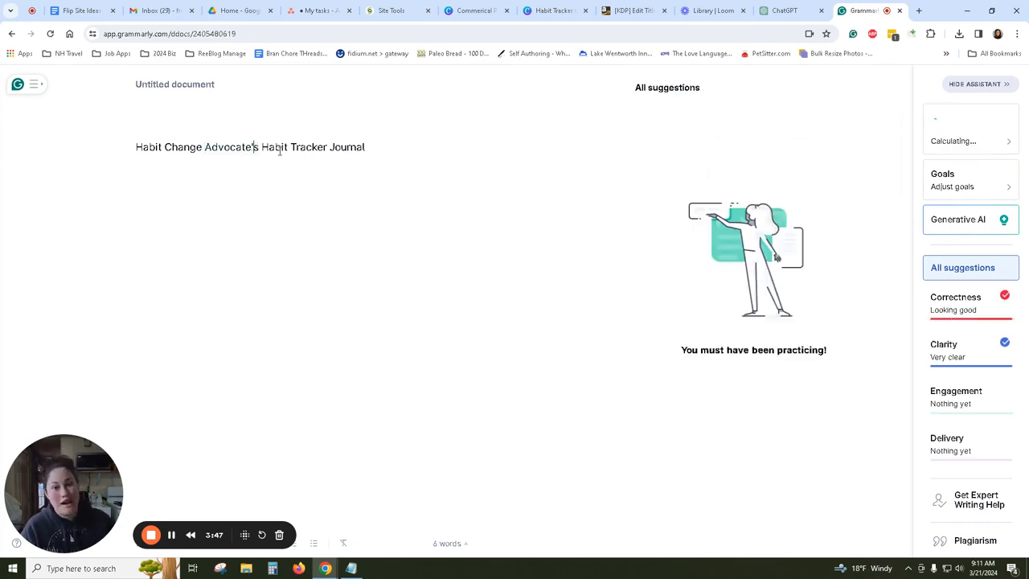
pyautogui.hotkey('ctrl', 'a')
pyautogui.rightClick(291, 141)
pyautogui.click(309, 191)
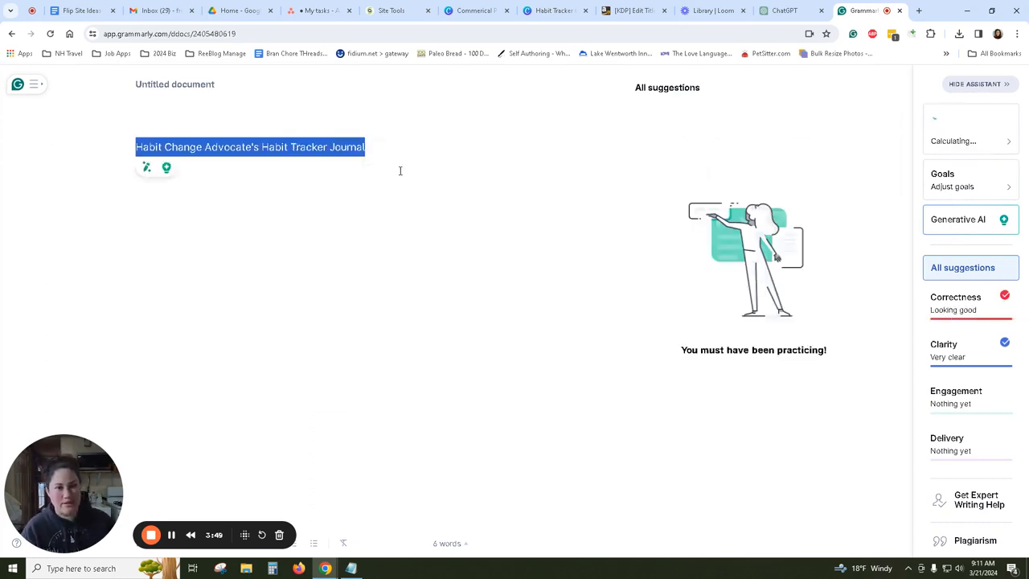
# Replace the paperback's book title on Amazon KDP with the corrected "Habit Change Advocate's Habit Tracker Journal".
pyautogui.click(635, 11)
pyautogui.hotkey('ctrl', 'v')
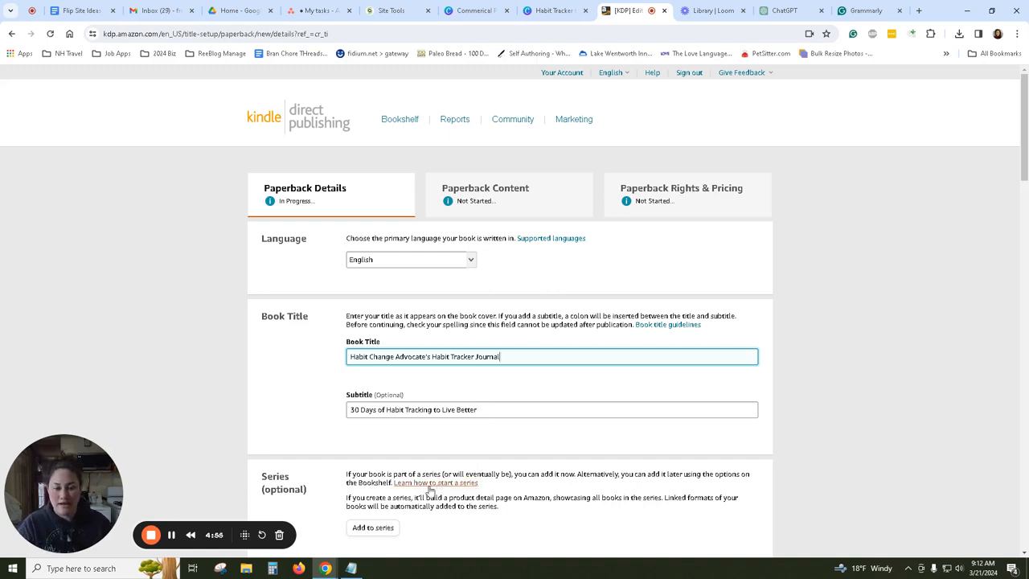
# Add the author's coaching website address on a separate line below kdp.amazon.com in the Notepad note.
pyautogui.click(351, 567)
pyautogui.click(143, 115)
pyautogui.press('Return')
pyautogui.press('Return')
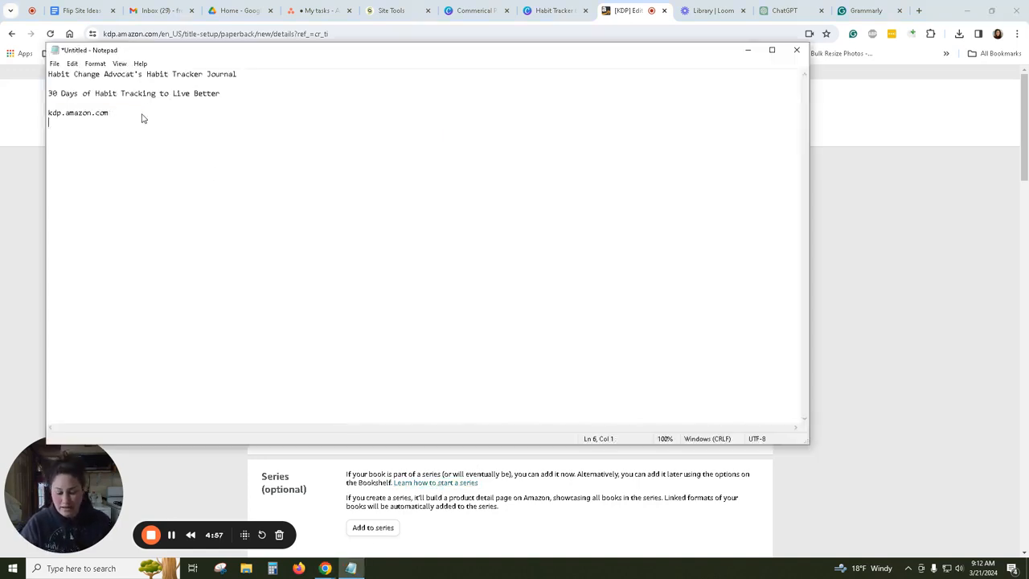
pyautogui.write('coachbrandy.com')
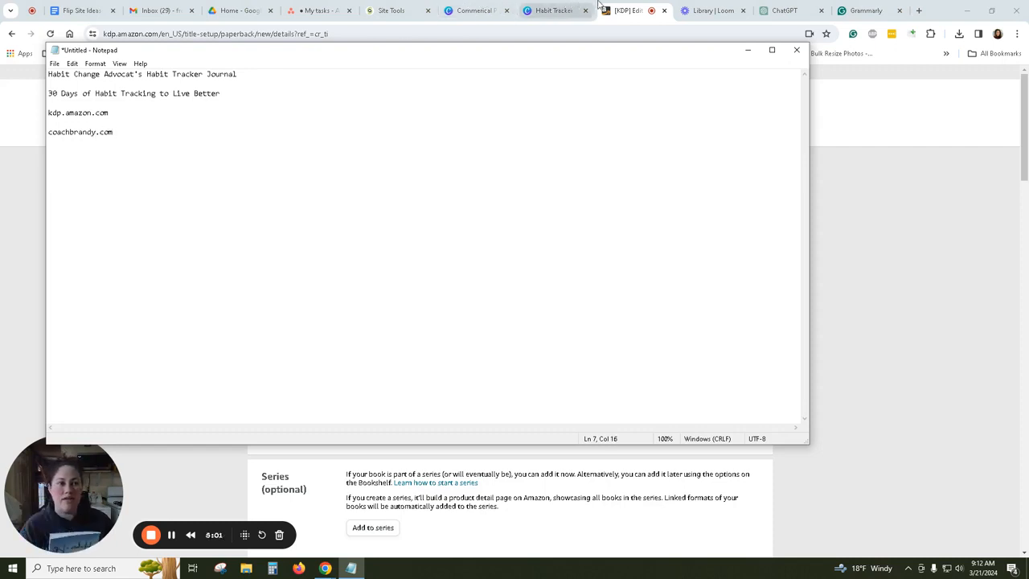
# Enter the author's first and last name as the paperback's primary author on Amazon KDP.
pyautogui.click(628, 9)
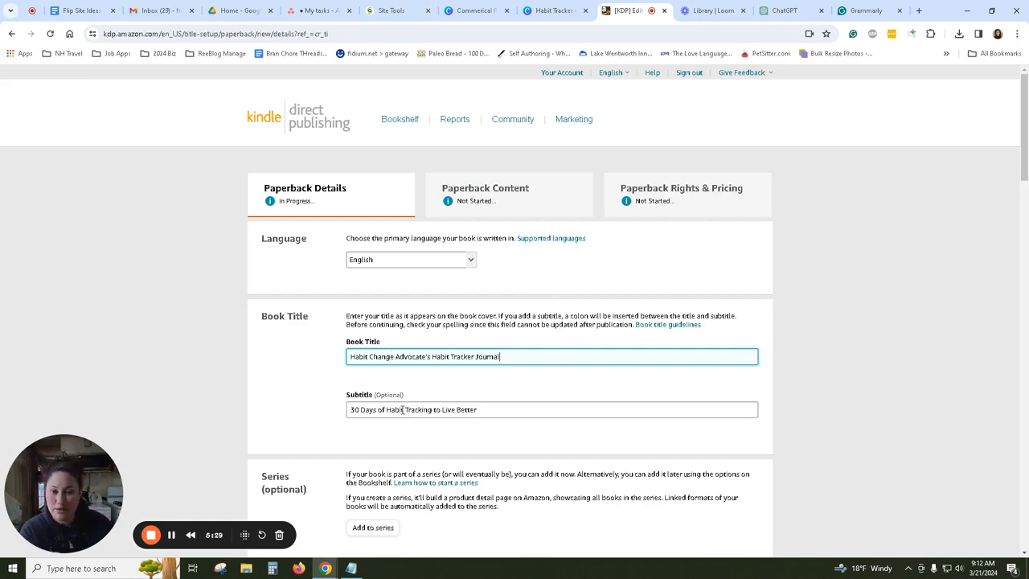
pyautogui.scroll(-3, 510, 356)
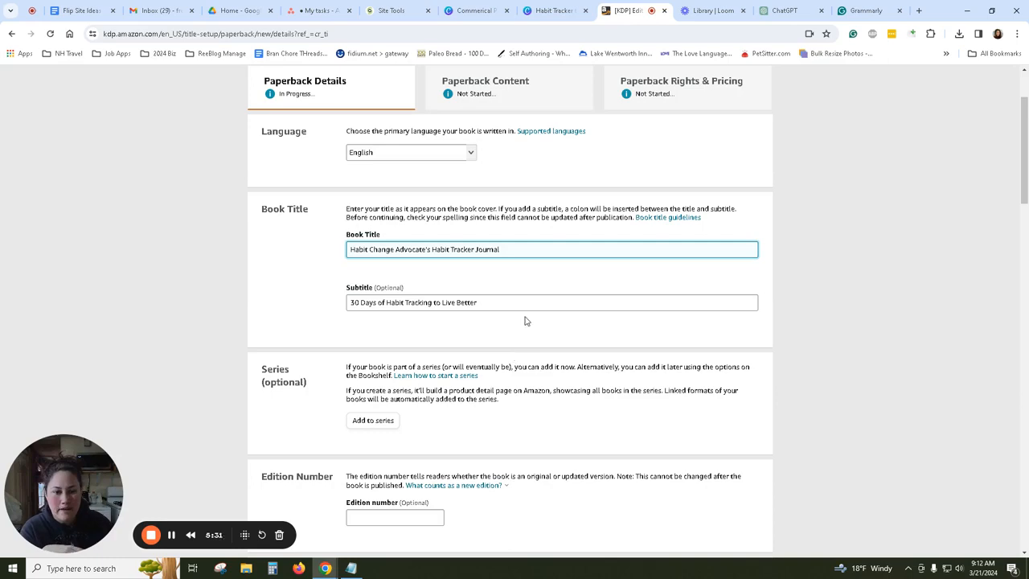
pyautogui.scroll(-1, 526, 320)
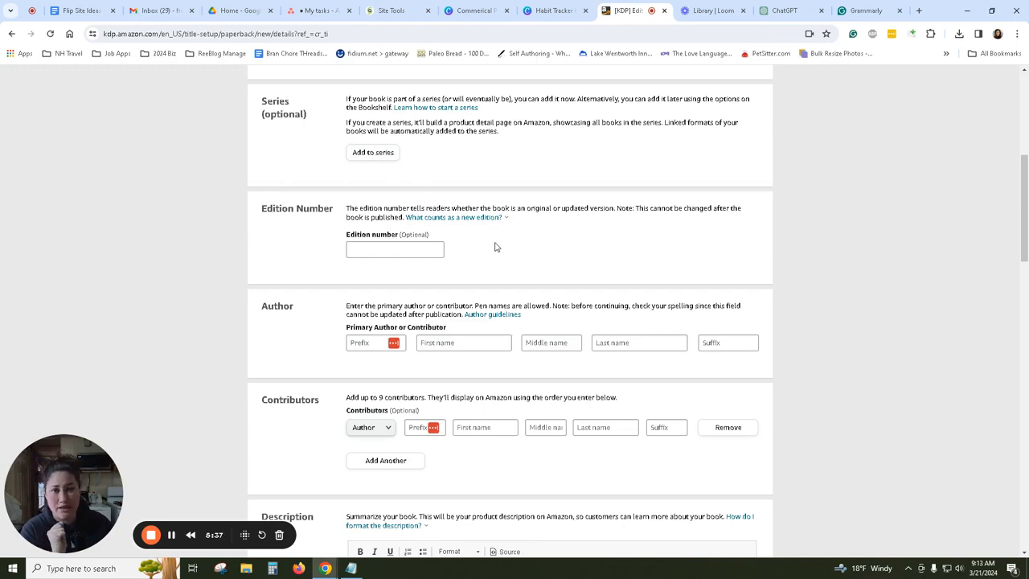
pyautogui.scroll(-1, 495, 247)
pyautogui.click(487, 289)
pyautogui.write('B')
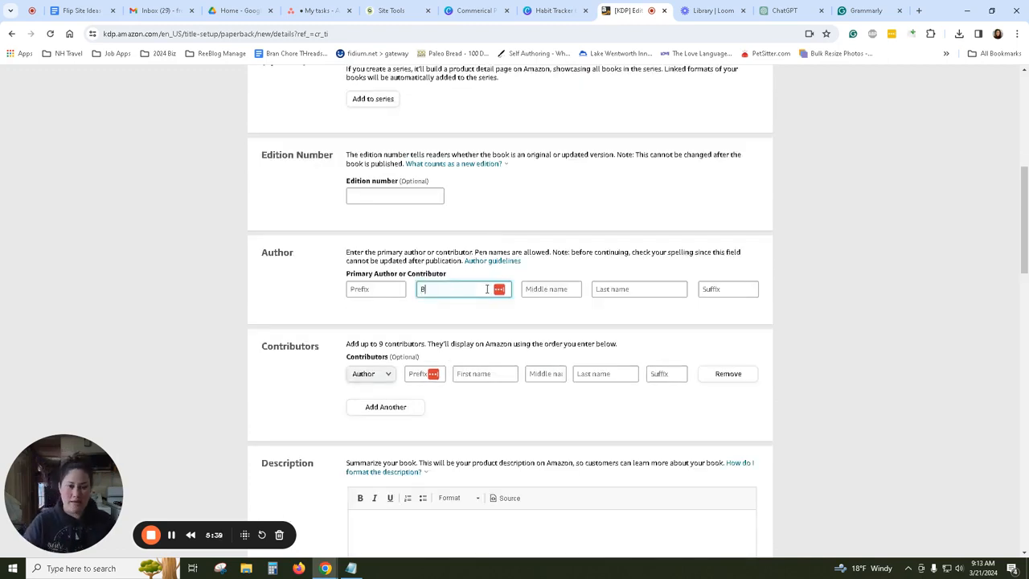
pyautogui.write('randy')
pyautogui.press('Tab')
pyautogui.press('Tab')
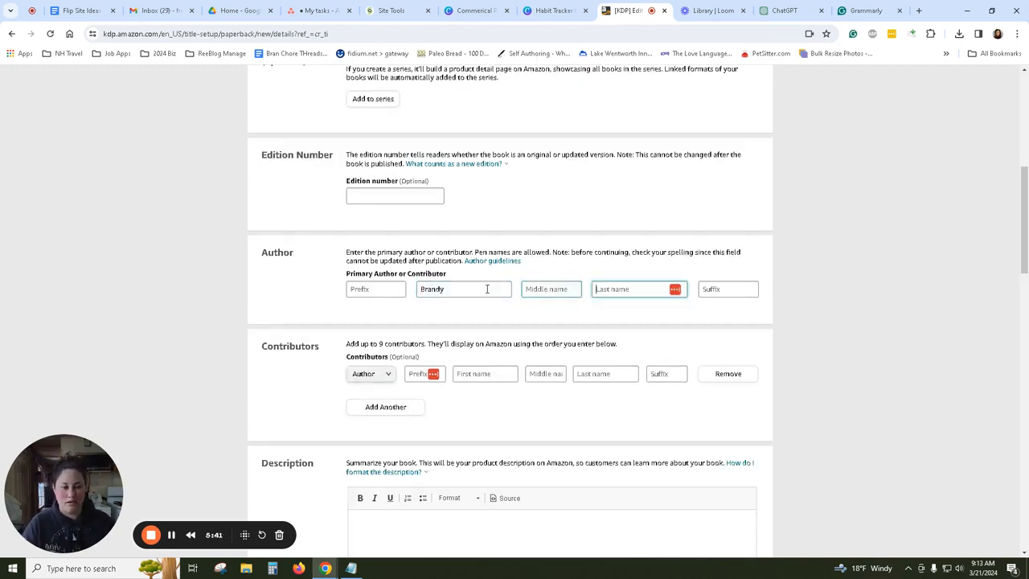
pyautogui.write('Tanner')
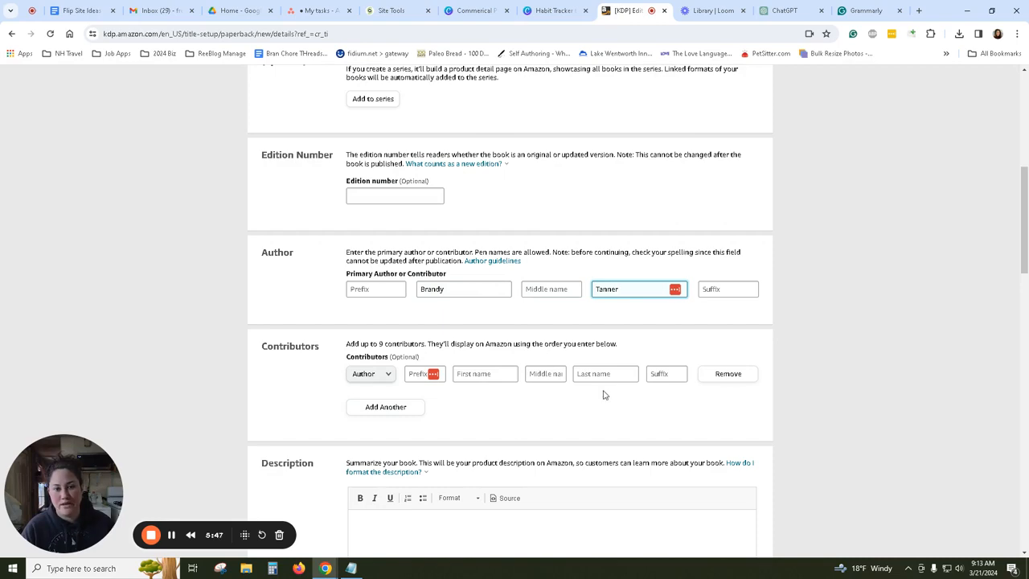
# Go from the paperback's description field to ChatGPT and examine the product description prompt and its long answer with key features and benefits.
pyautogui.scroll(-3, 576, 324)
pyautogui.click(437, 293)
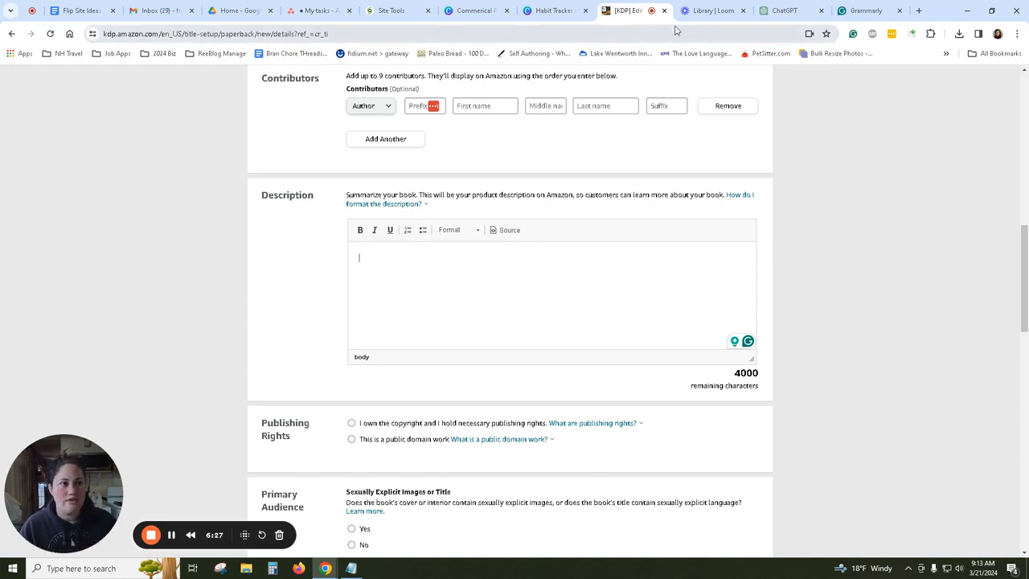
pyautogui.moveTo(780, 7); pyautogui.dragTo(717, 17)
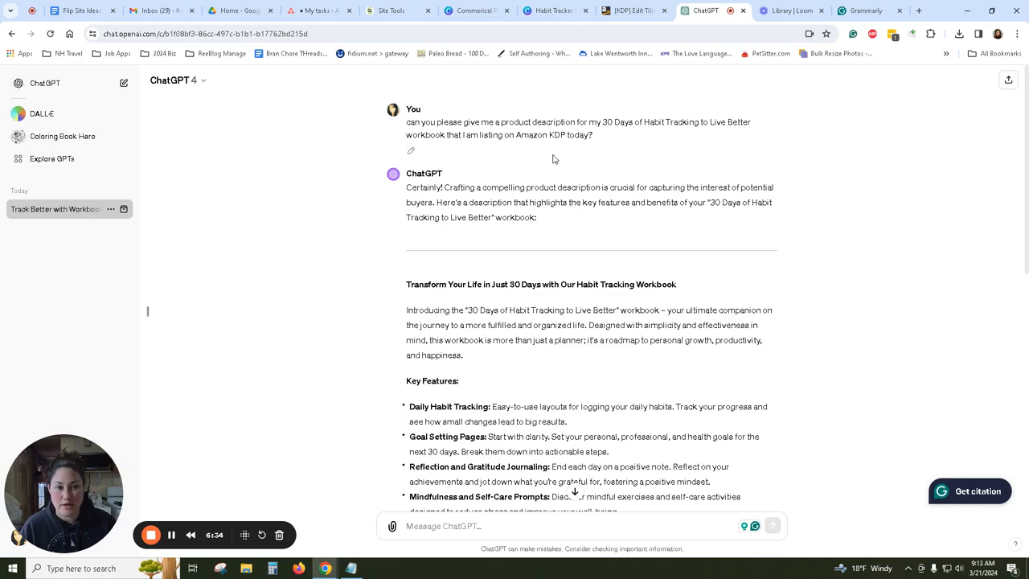
pyautogui.moveTo(596, 140); pyautogui.dragTo(480, 135)
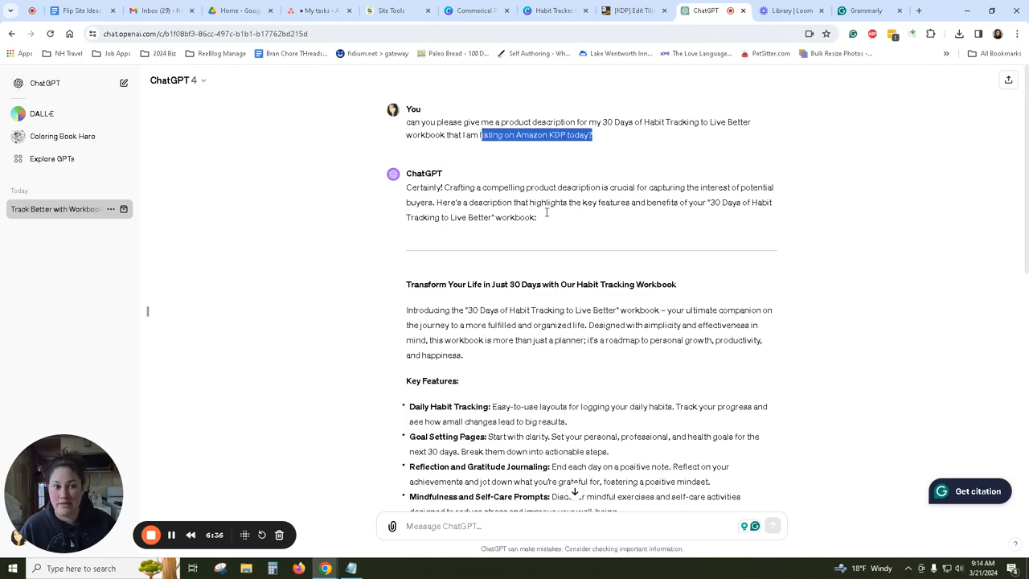
pyautogui.click(574, 239)
pyautogui.scroll(-2, 574, 238)
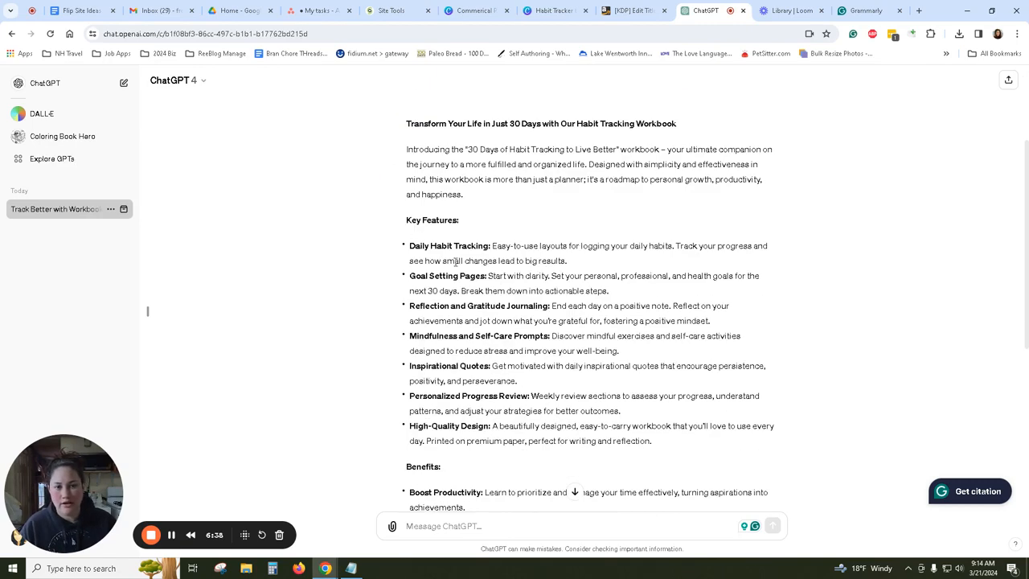
pyautogui.scroll(-3, 481, 289)
pyautogui.scroll(-1, 482, 330)
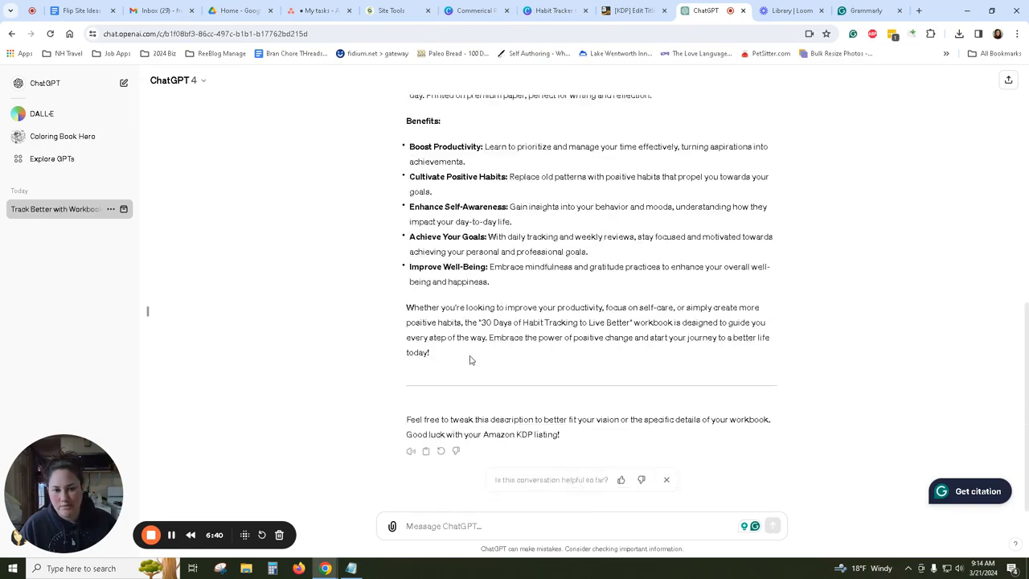
pyautogui.scroll(4, 467, 354)
pyautogui.scroll(1, 500, 314)
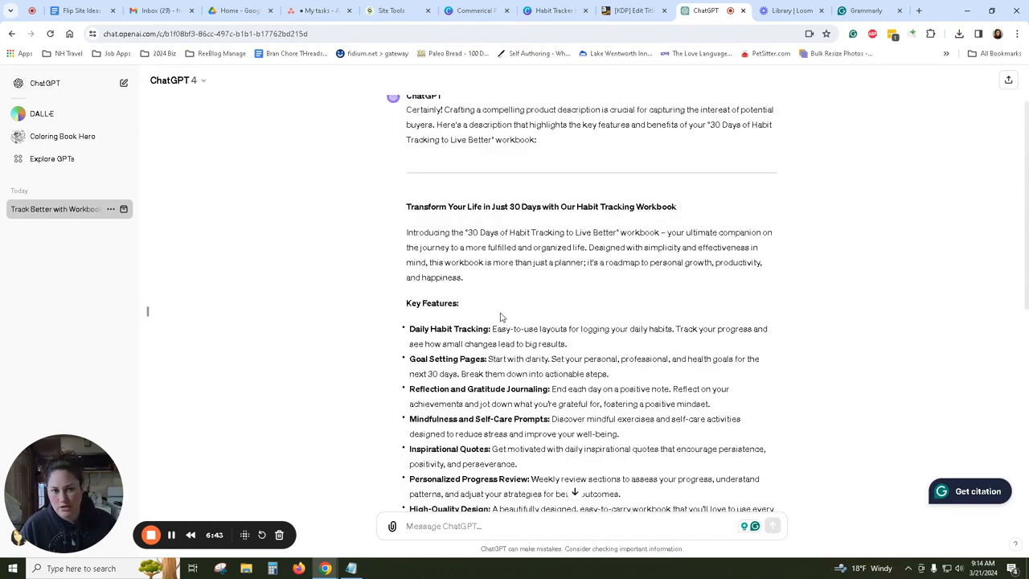
pyautogui.scroll(1, 542, 105)
pyautogui.moveTo(695, 138); pyautogui.dragTo(398, 112)
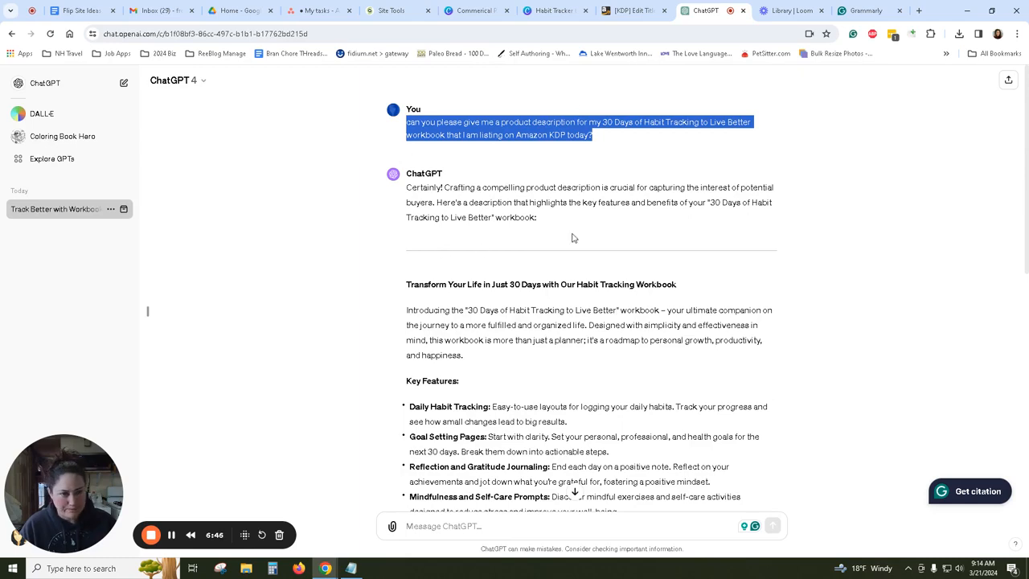
pyautogui.scroll(-2, 571, 241)
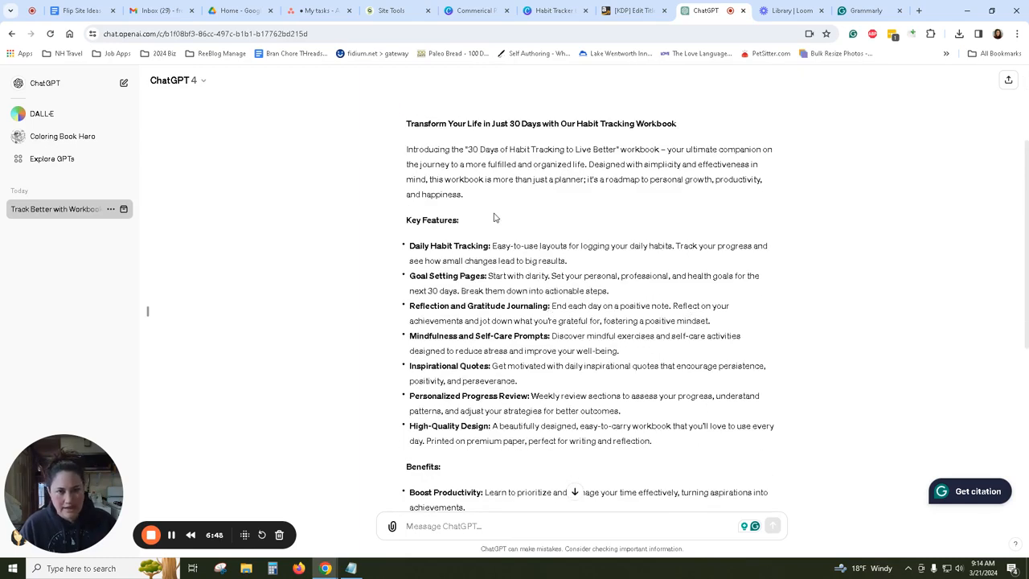
pyautogui.scroll(-3, 542, 273)
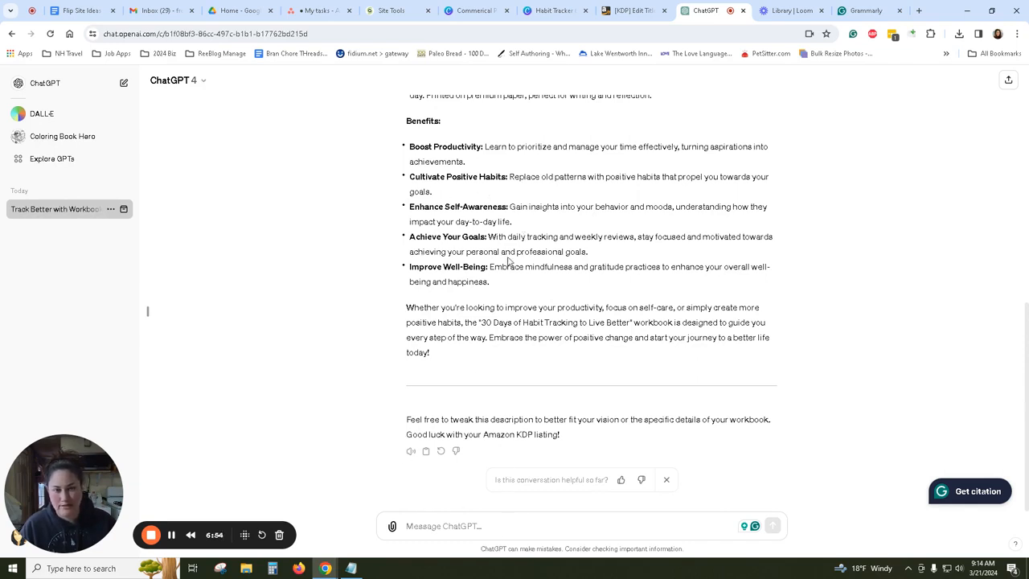
# Ask ChatGPT "that's great, but can you put that into a short form with just one paragraph, please".
pyautogui.click(481, 525)
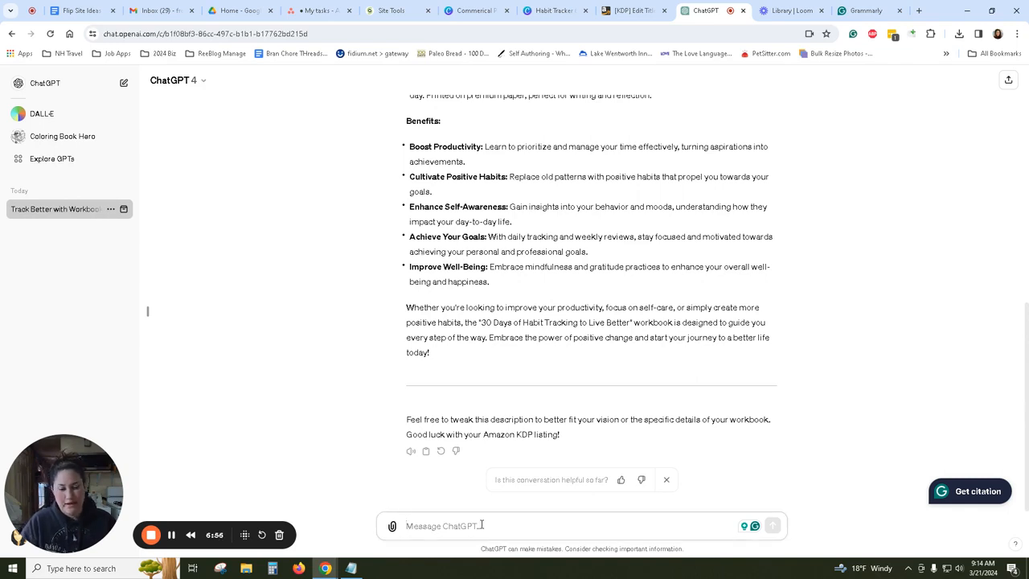
pyautogui.write("that's great, but can you p")
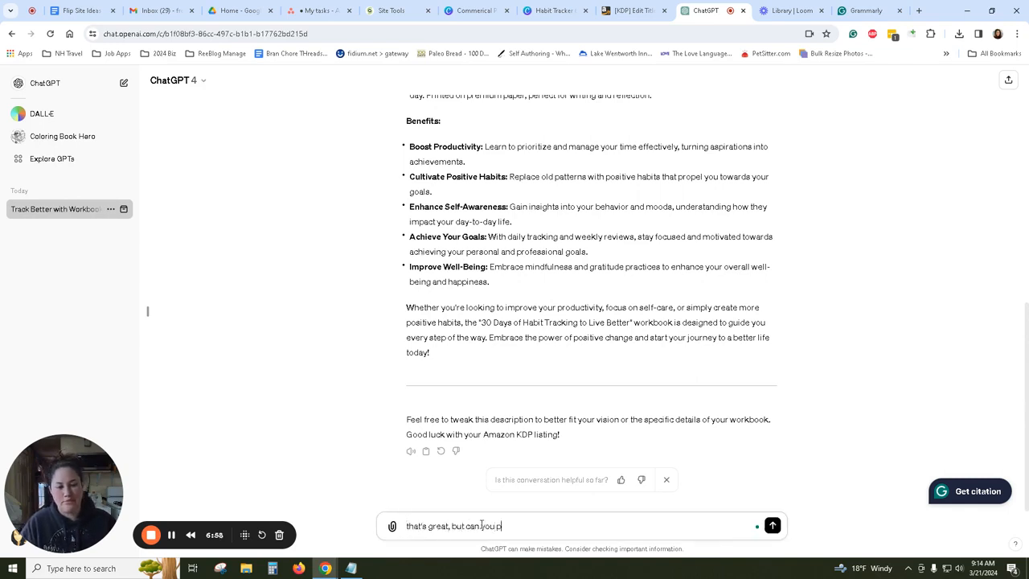
pyautogui.write('ut that into a short form w')
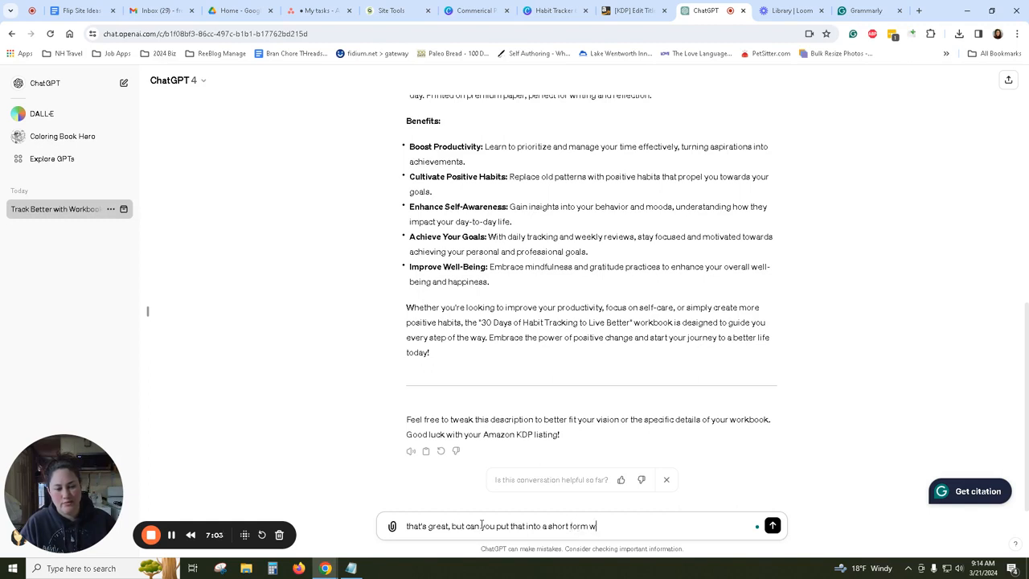
pyautogui.write('ith just one paragra')
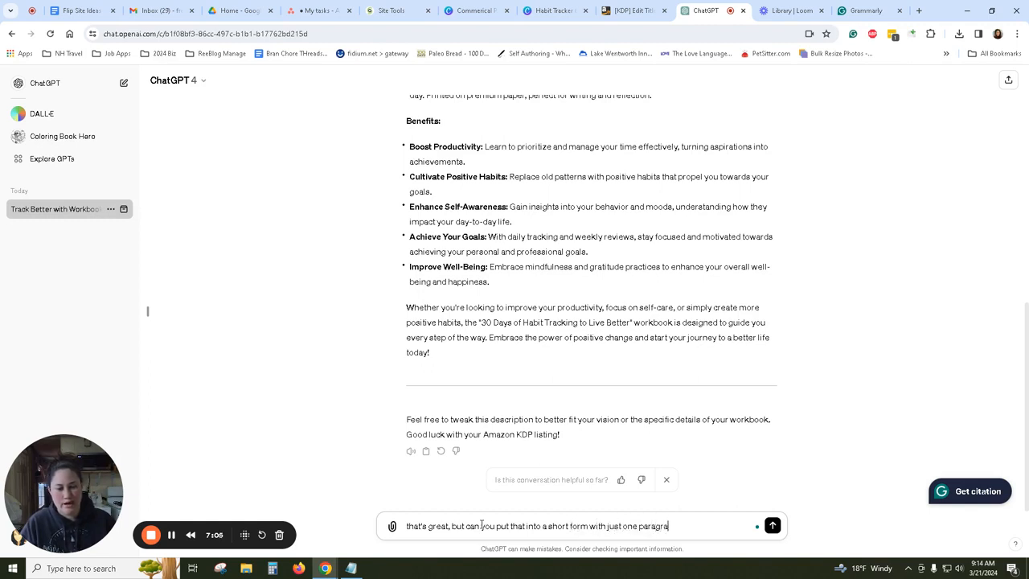
pyautogui.write('ph, please')
pyautogui.press('Return')
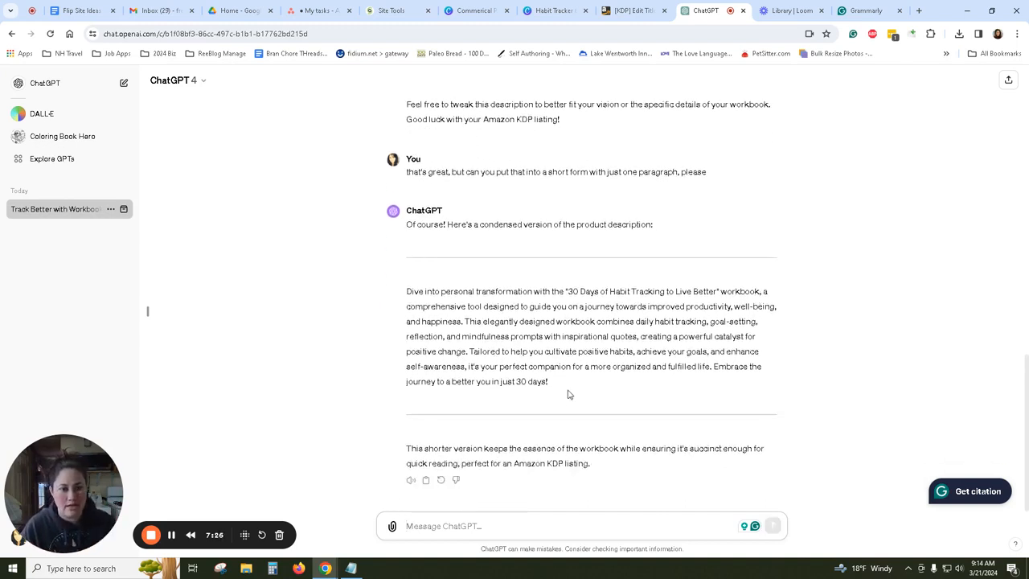
# Examine ChatGPT's condensed product description paragraph and return to the paperback's description field on Amazon KDP.
pyautogui.moveTo(568, 394); pyautogui.dragTo(402, 287)
pyautogui.click(493, 304)
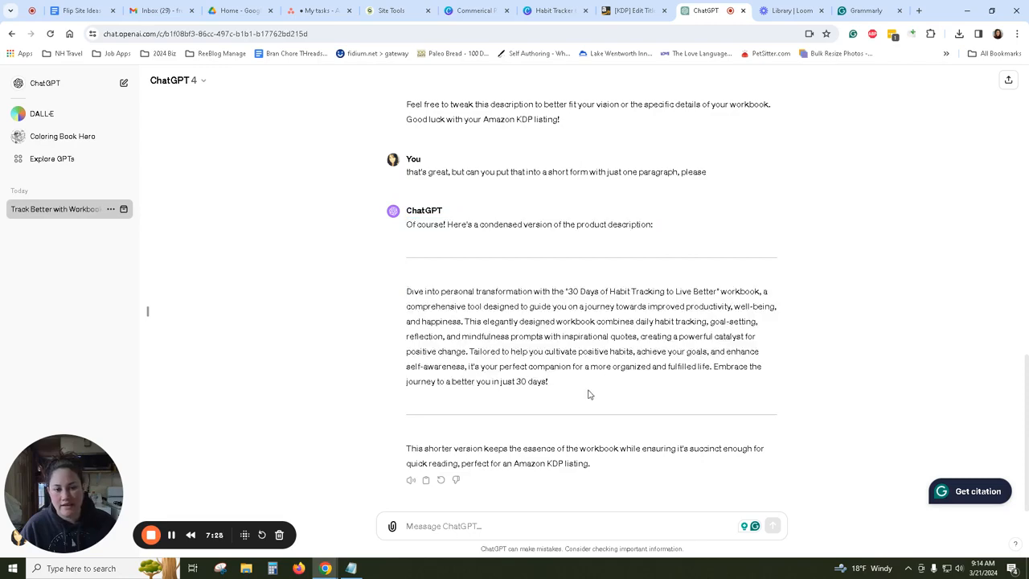
pyautogui.moveTo(589, 394); pyautogui.dragTo(407, 292)
pyautogui.click(515, 341)
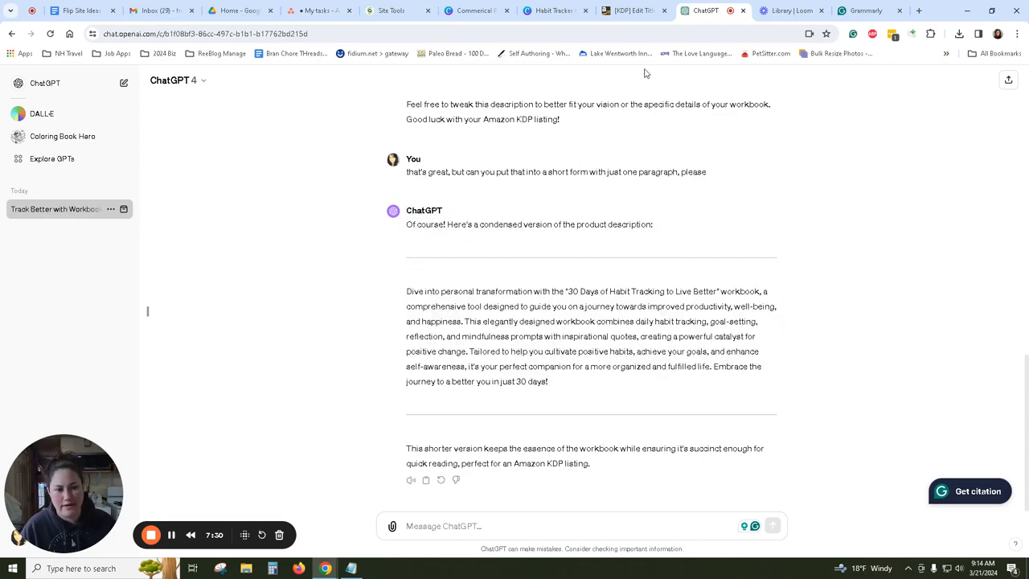
pyautogui.click(619, 7)
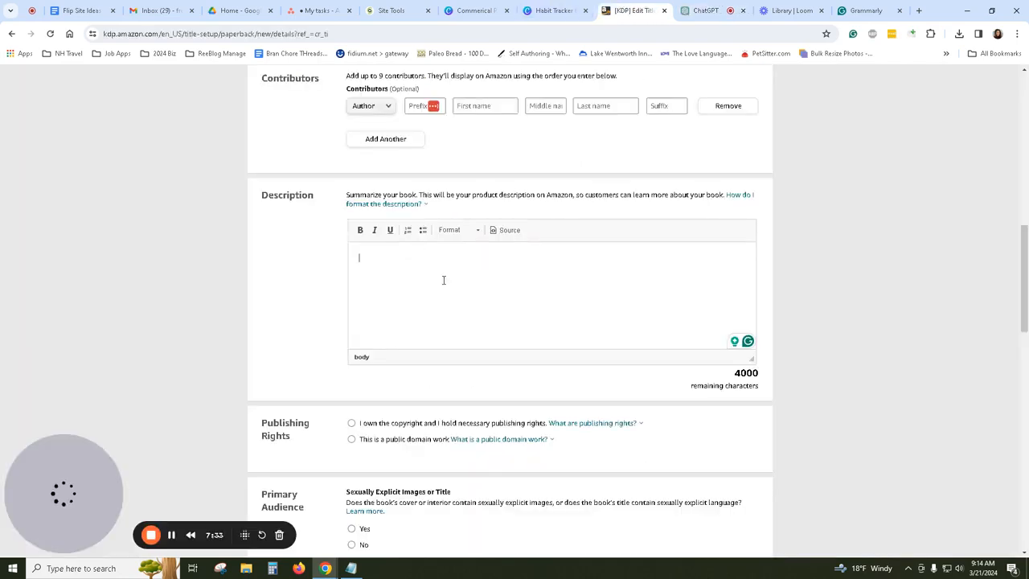
# Switch to the Grammarly document and delete the book title text from it.
pyautogui.moveTo(860, 8); pyautogui.dragTo(714, 8)
pyautogui.moveTo(416, 159); pyautogui.dragTo(1, 168)
pyautogui.press('BackSpace')
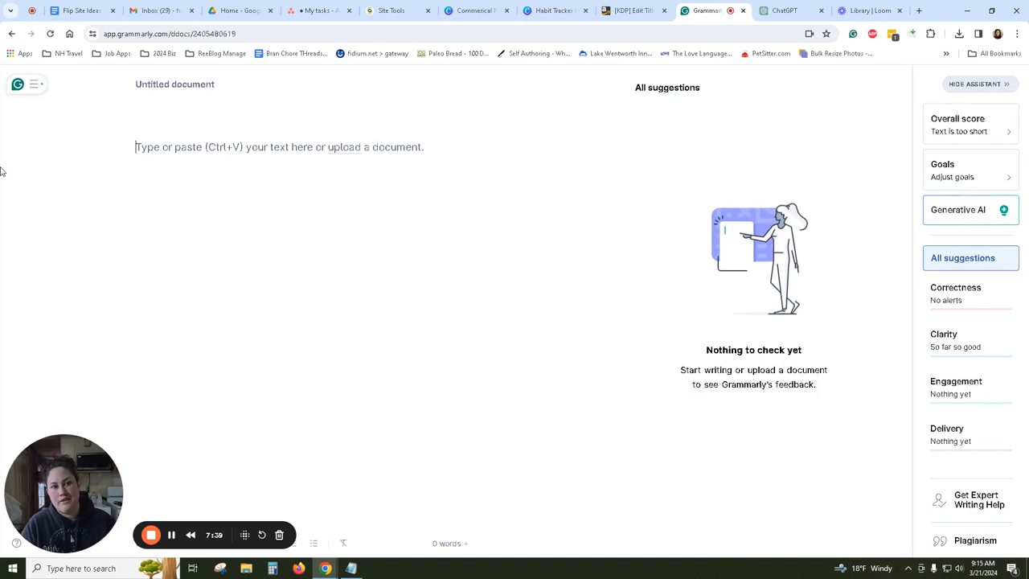
# Start the product description in the empty document with "This habit tracking journal is made by a habit change".
pyautogui.write('This habit tracking jou')
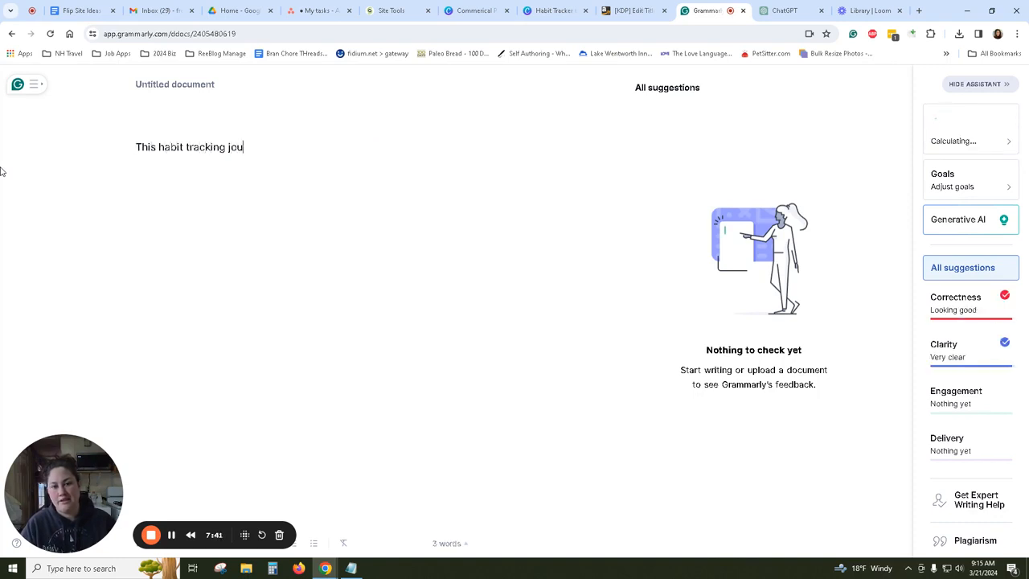
pyautogui.write('rnal is made')
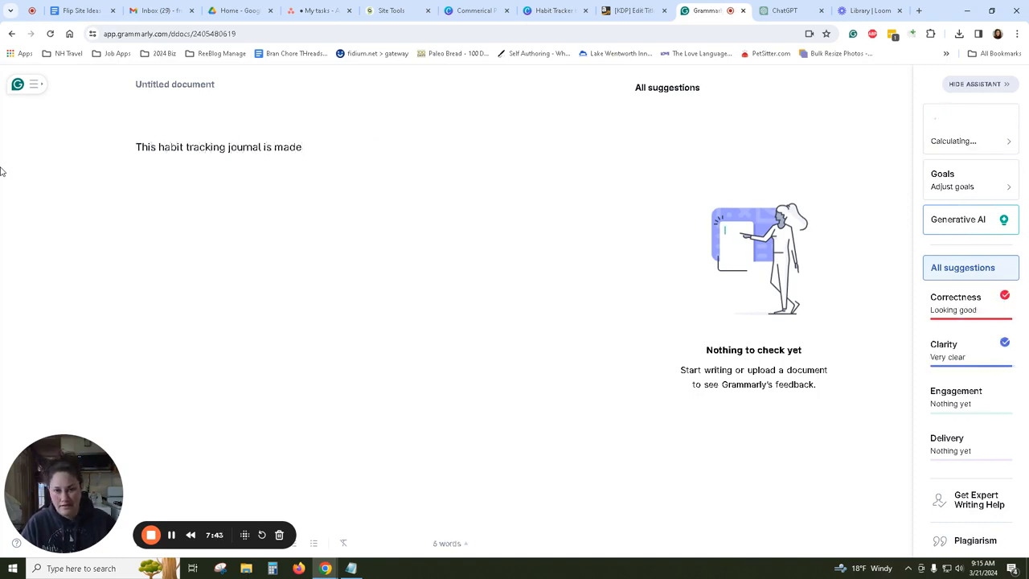
pyautogui.write(' by a habit chnag')
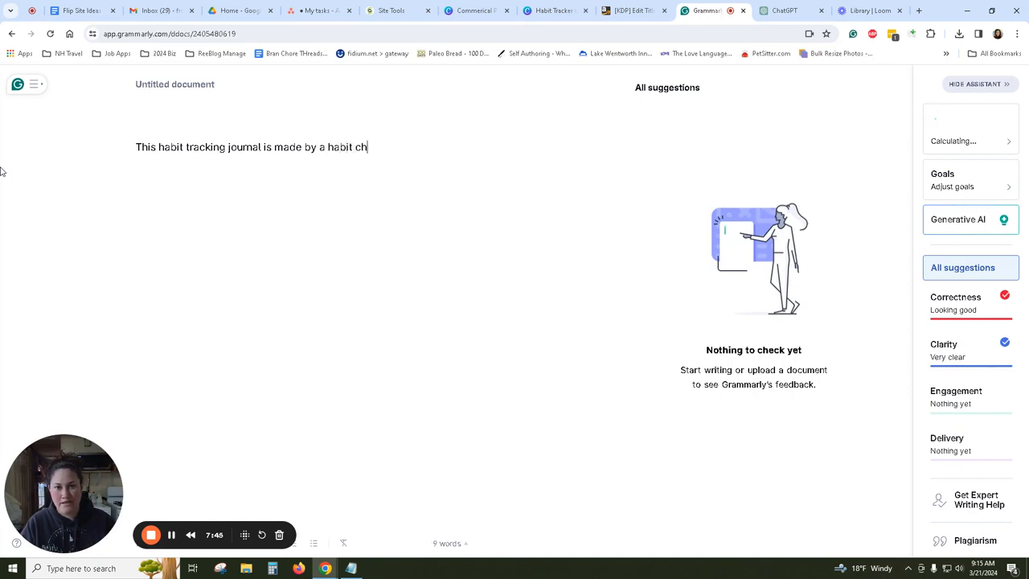
pyautogui.press('BackSpace')
pyautogui.press('BackSpace')
pyautogui.press('BackSpace')
pyautogui.press('BackSpace')
pyautogui.write('ange ')
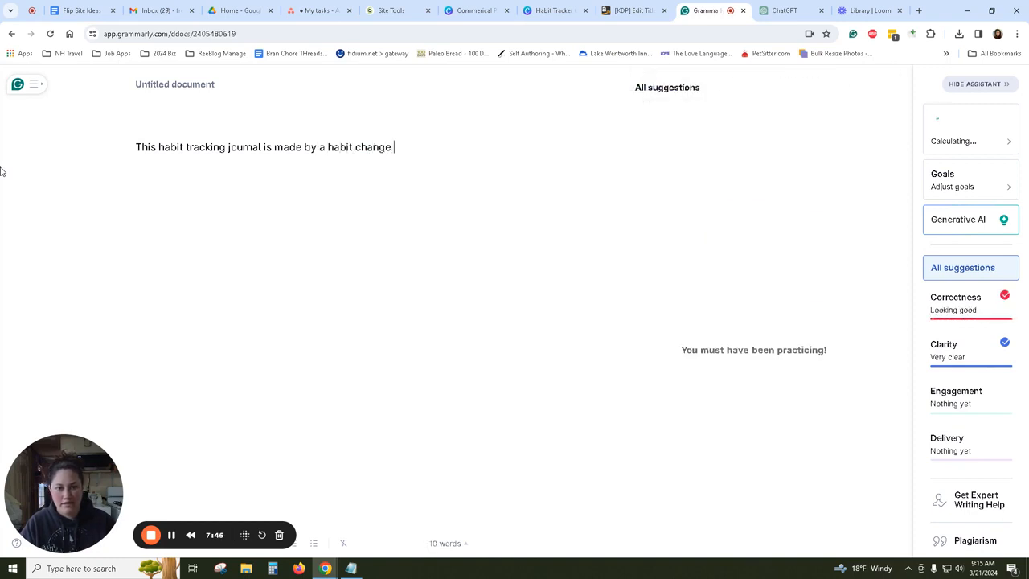
# Continue the opening sentence with "advocate,", the author's full name and "who enjoys helping others live their best life.".
pyautogui.write('advocate, Brandy Tann')
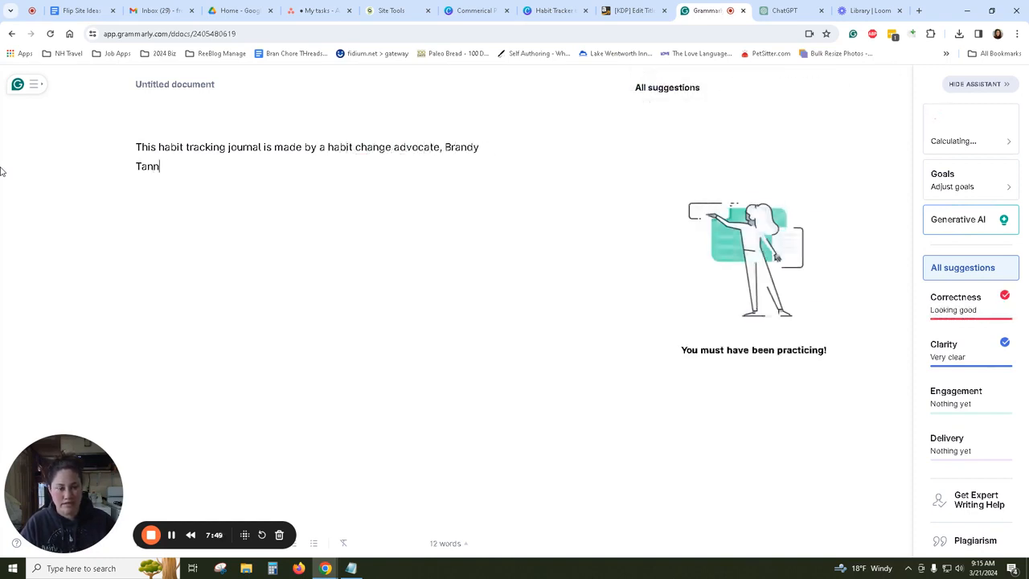
pyautogui.write('er,')
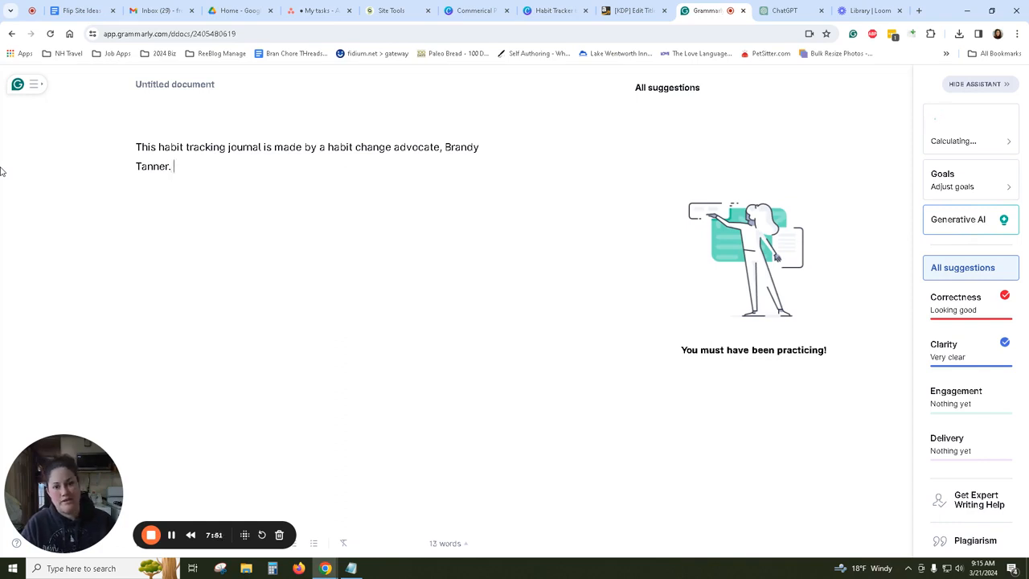
pyautogui.press('BackSpace')
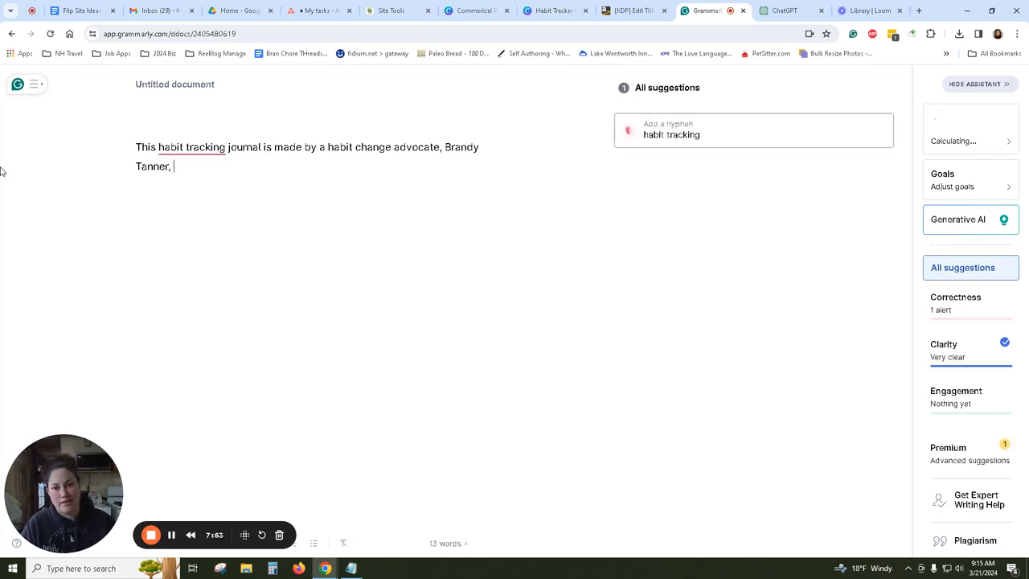
pyautogui.write('who enjoys helping others ')
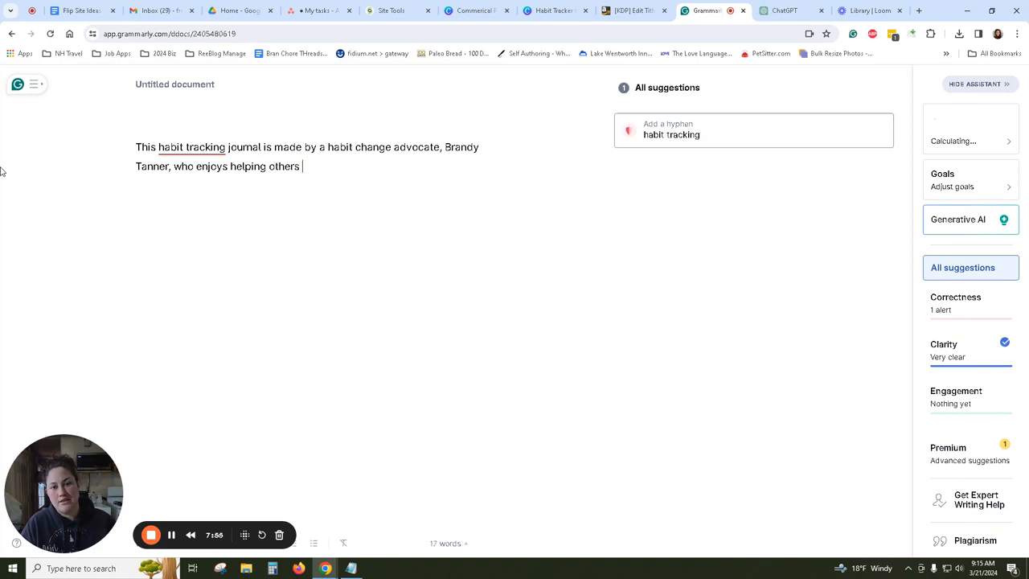
pyautogui.write('live their best life. With this work')
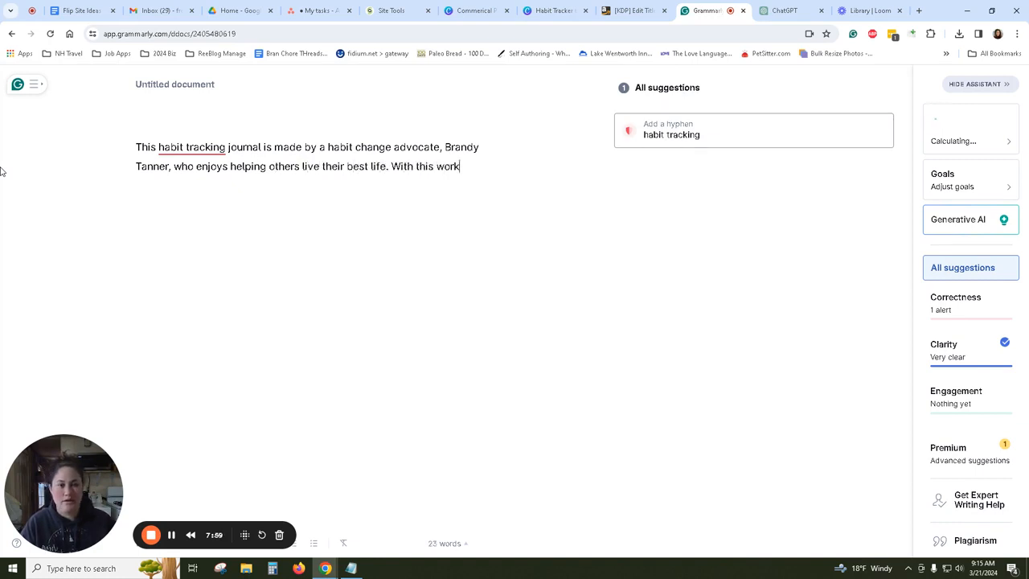
# Write the beginning of the second sentence as "With this workbook/journal you'll be able to track".
pyautogui.write("book/journal you'll")
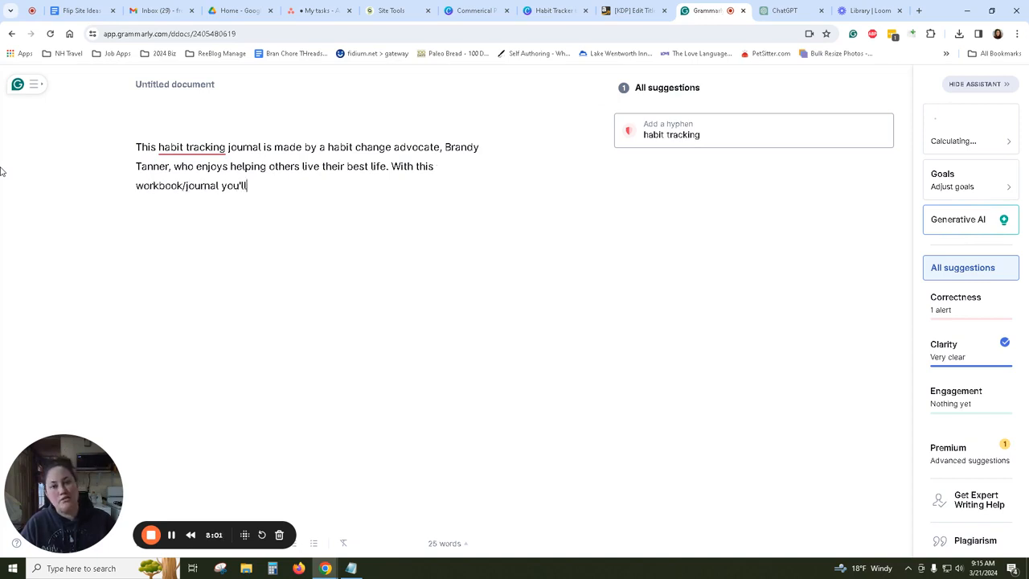
pyautogui.write(' be bale to t')
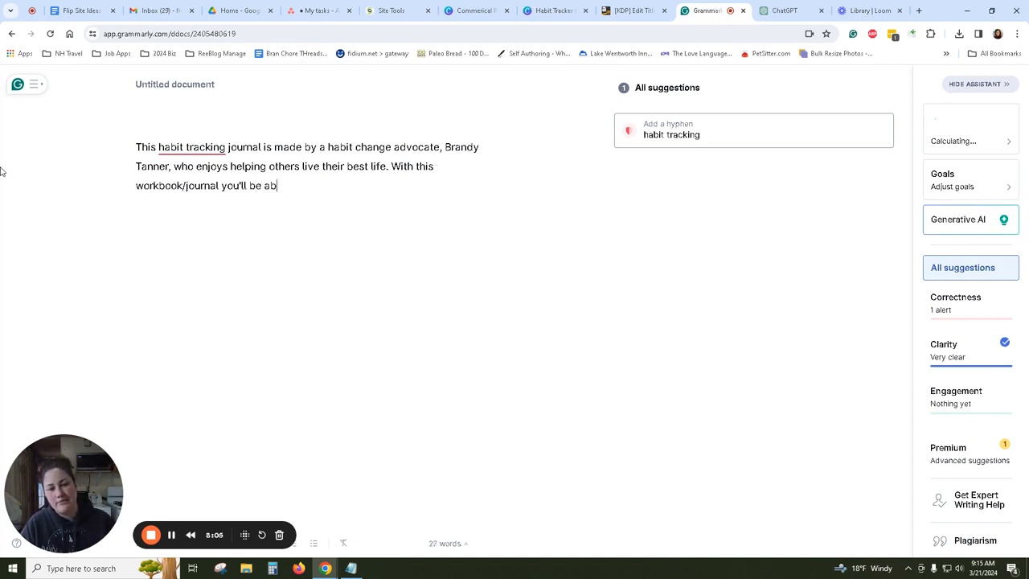
pyautogui.write('el tle ')
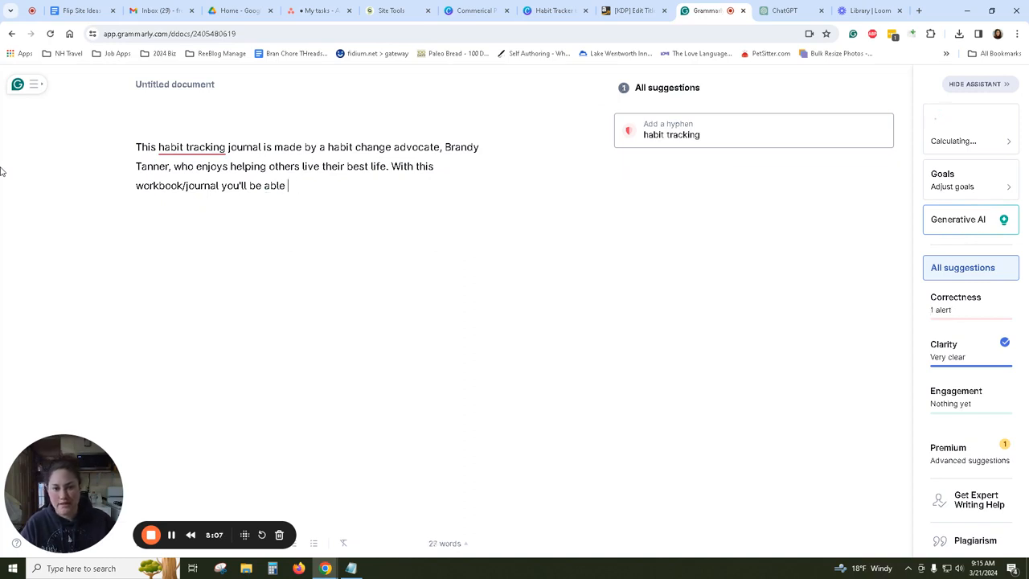
pyautogui.write('traco rack you')
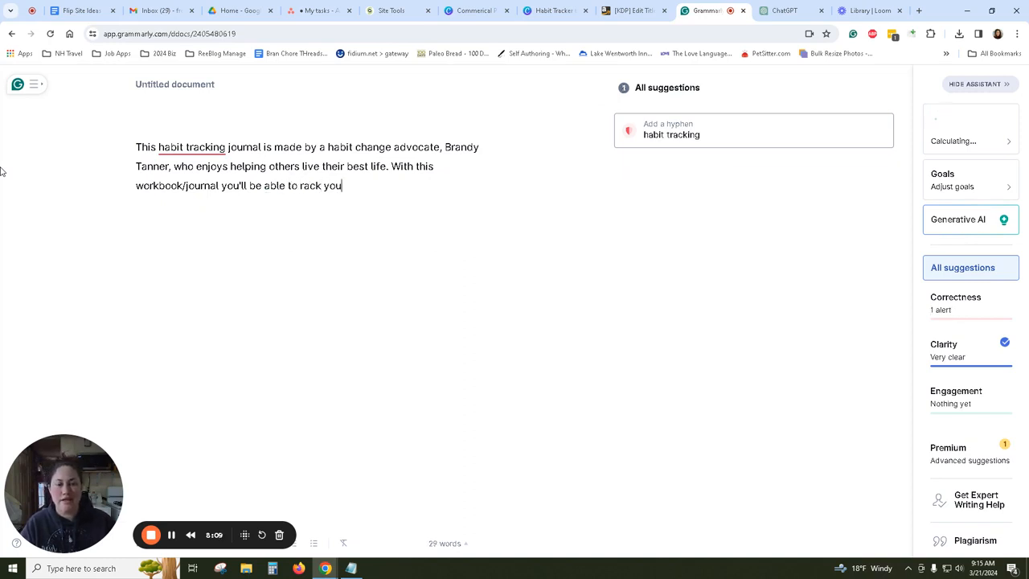
pyautogui.press('BackSpace')
pyautogui.press('BackSpace')
pyautogui.press('BackSpace')
pyautogui.press('BackSpace')
pyautogui.press('BackSpace')
pyautogui.write('track ')
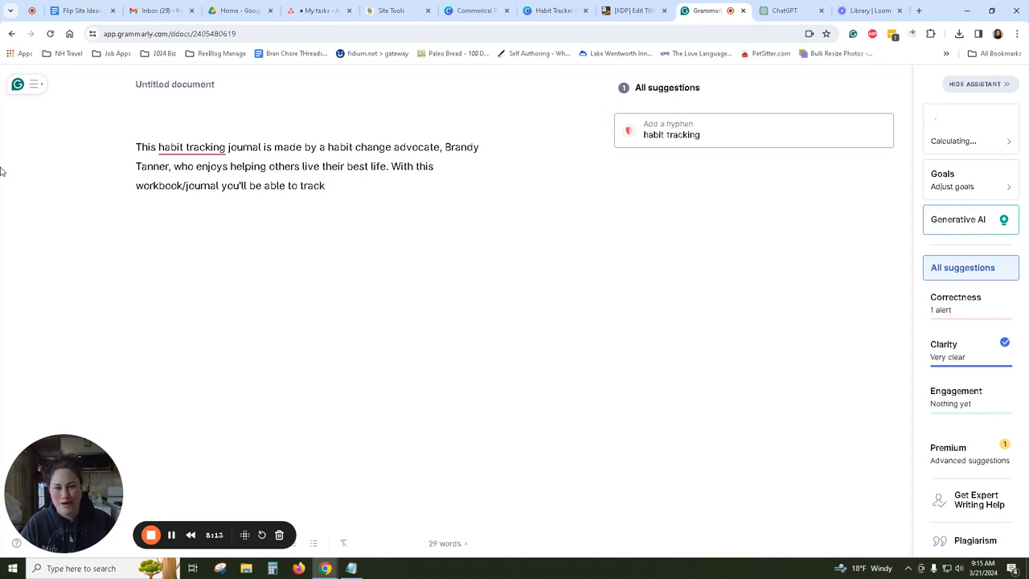
# Complete the second sentence with "30 days of habit changes, and 12 months of a habit goal.".
pyautogui.write('30 dayso f ')
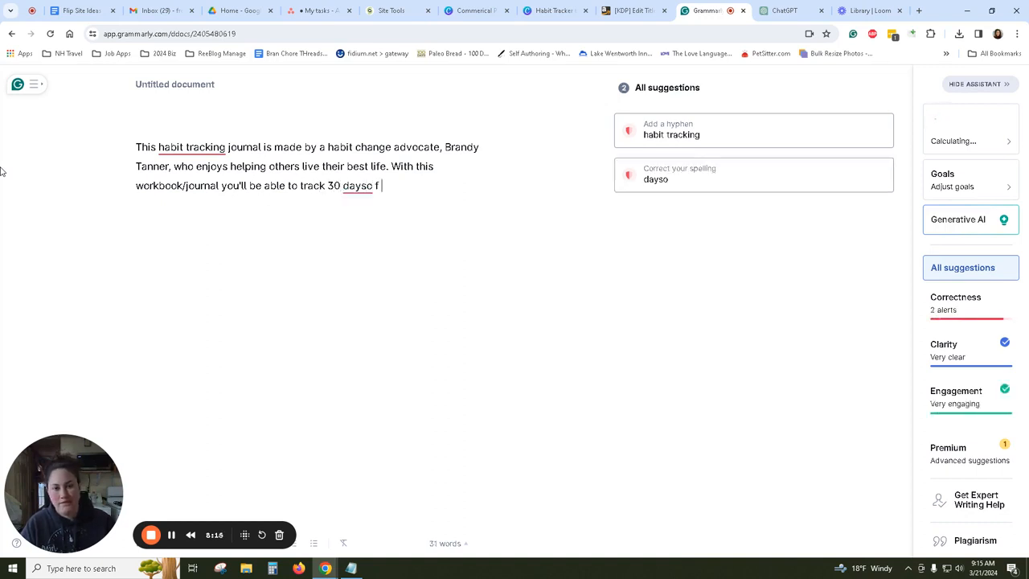
pyautogui.press('BackSpace')
pyautogui.press('BackSpace')
pyautogui.press('BackSpace')
pyautogui.press('BackSpace')
pyautogui.write(' of hab')
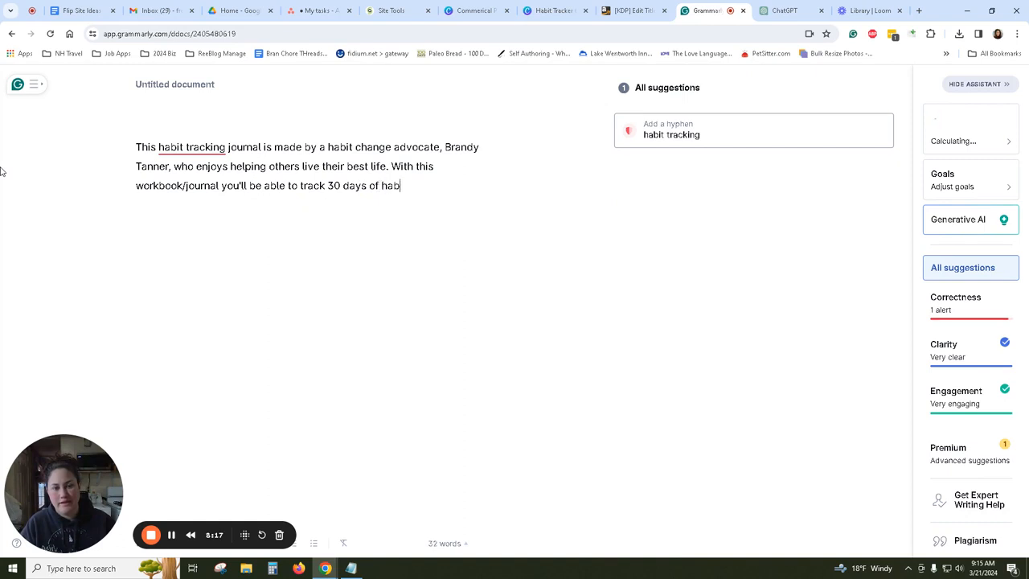
pyautogui.write('it chnage')
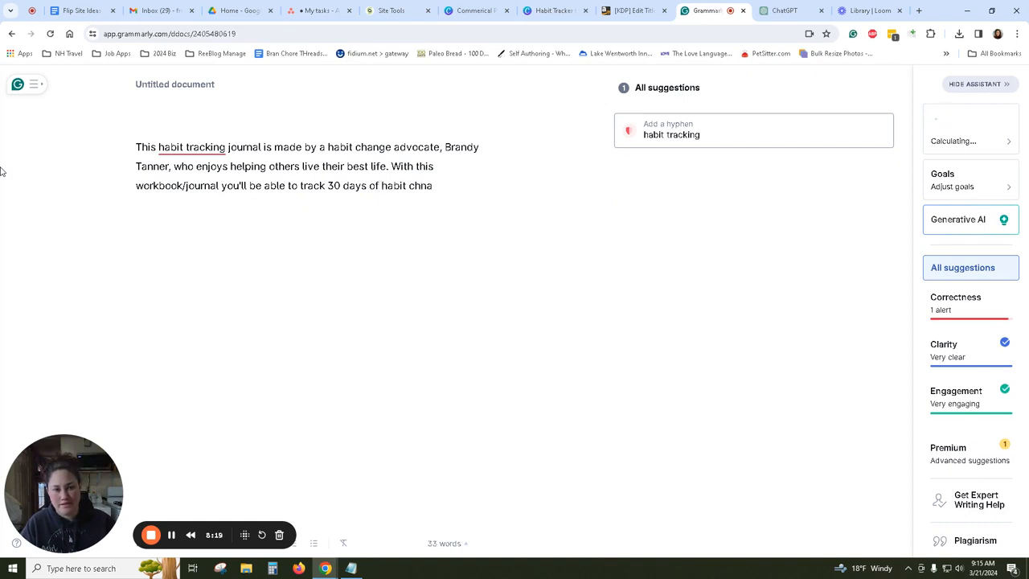
pyautogui.press('BackSpace')
pyautogui.press('BackSpace')
pyautogui.write('anges, and')
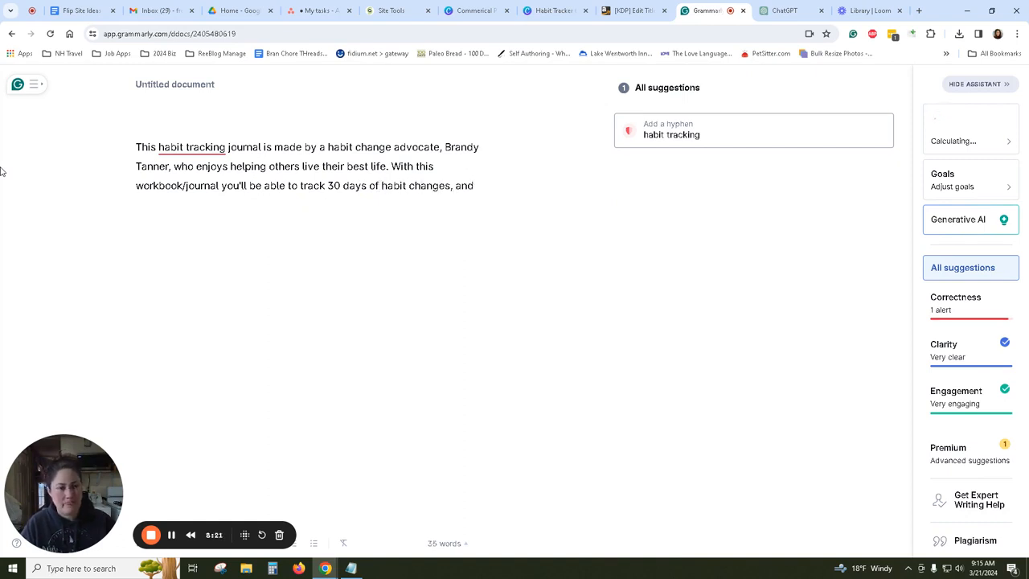
pyautogui.write(' 12 months of')
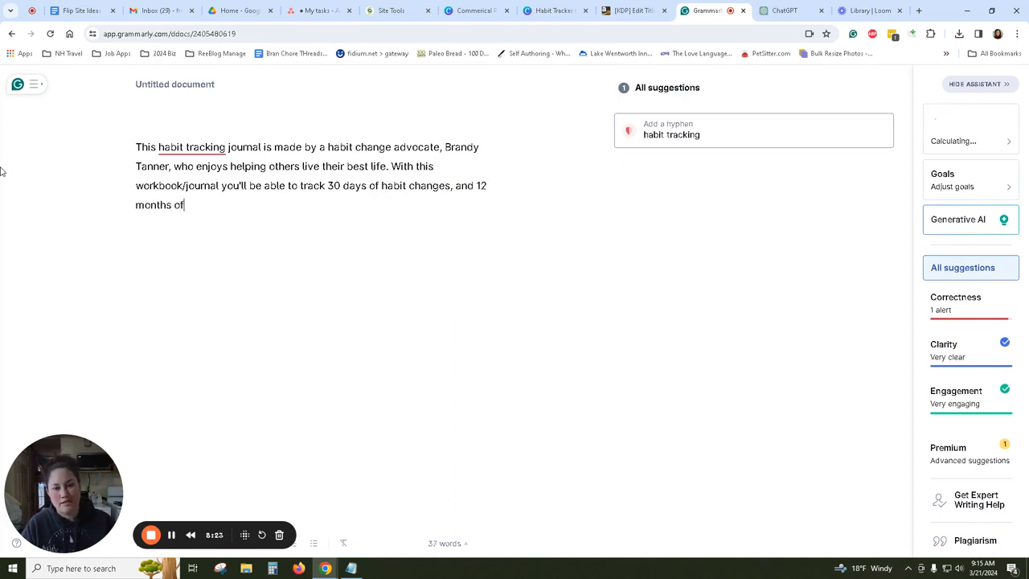
pyautogui.write(' a habit goal.')
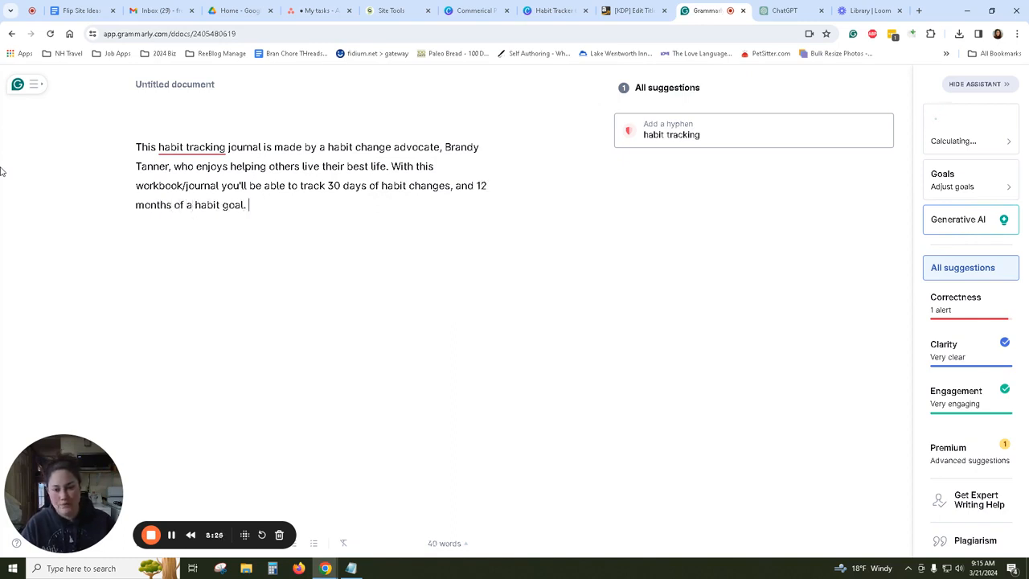
# Begin a new paragraph with "With over 100 pages of workbook sheets, you'll enjoy the process of using this habit tracking workbook".
pyautogui.press('Return')
pyautogui.write('With over 10')
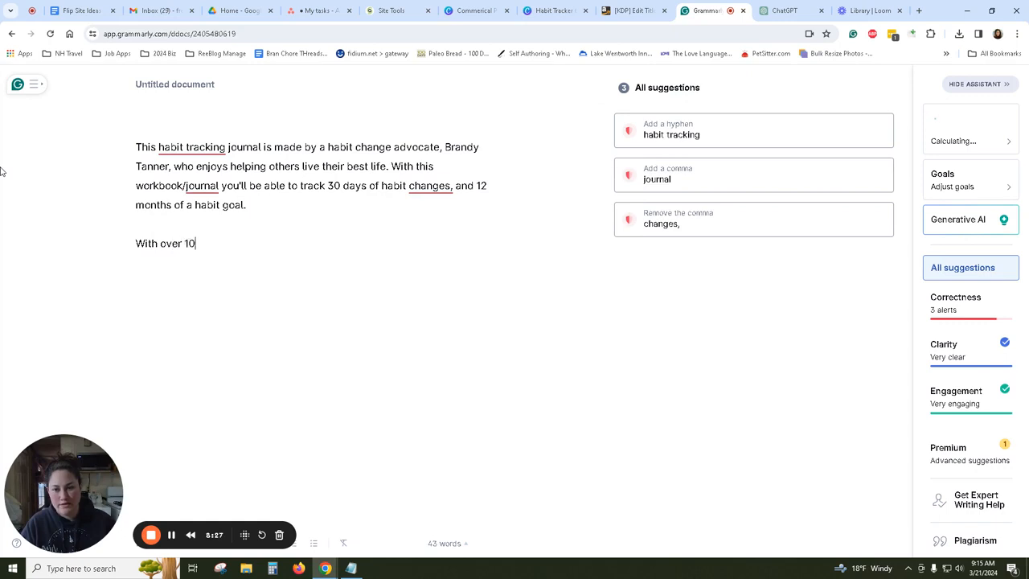
pyautogui.write('0 pages of workbook she')
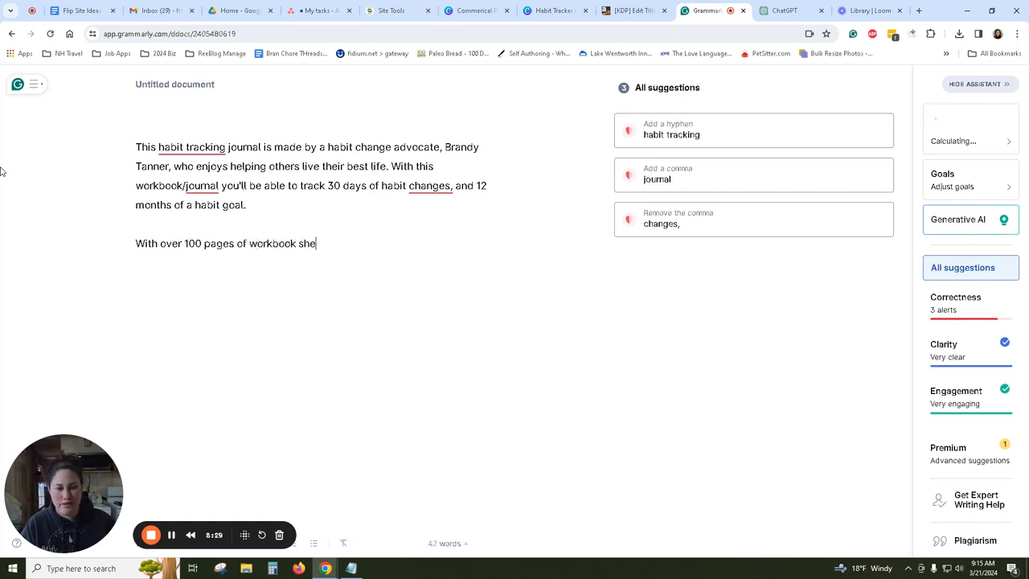
pyautogui.write("ets, you'll enjoy tran")
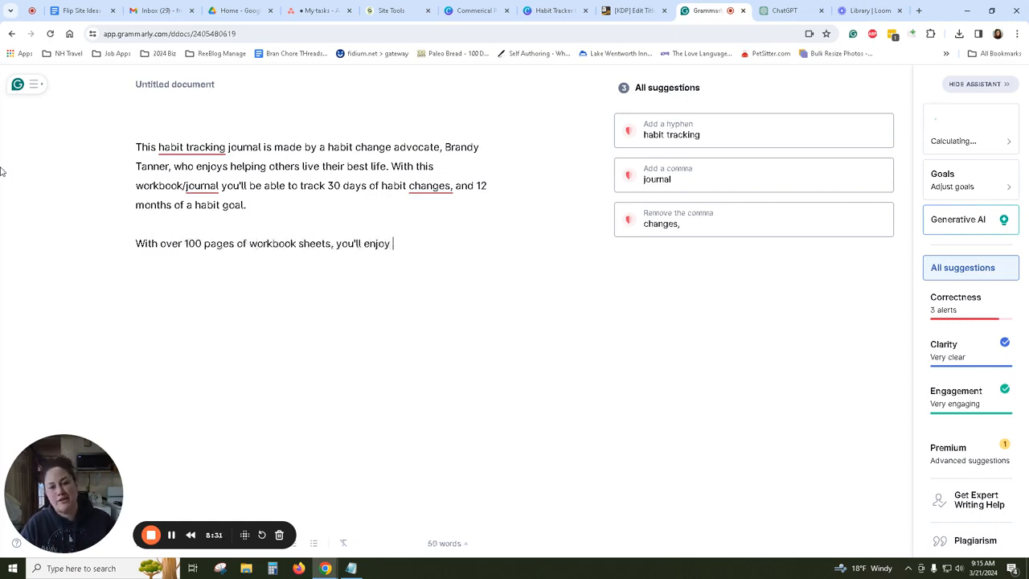
pyautogui.press('BackSpace')
pyautogui.press('BackSpace')
pyautogui.press('BackSpace')
pyautogui.write('he process of using this ha')
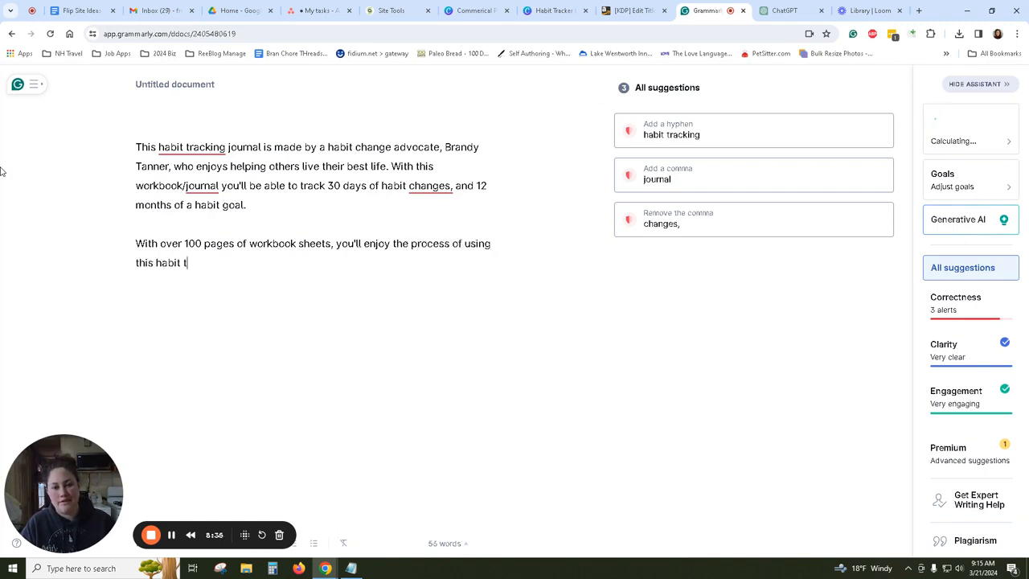
pyautogui.write('bit tracking workbook ')
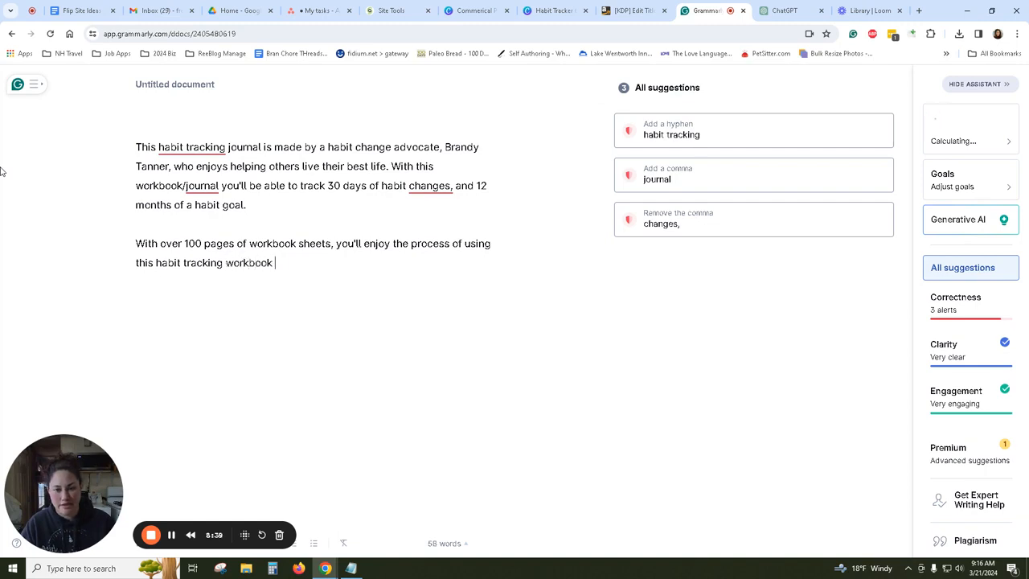
# Finish the second paragraph with "as a means to live a more fulfilled, healthier life.".
pyautogui.write('as a means to li')
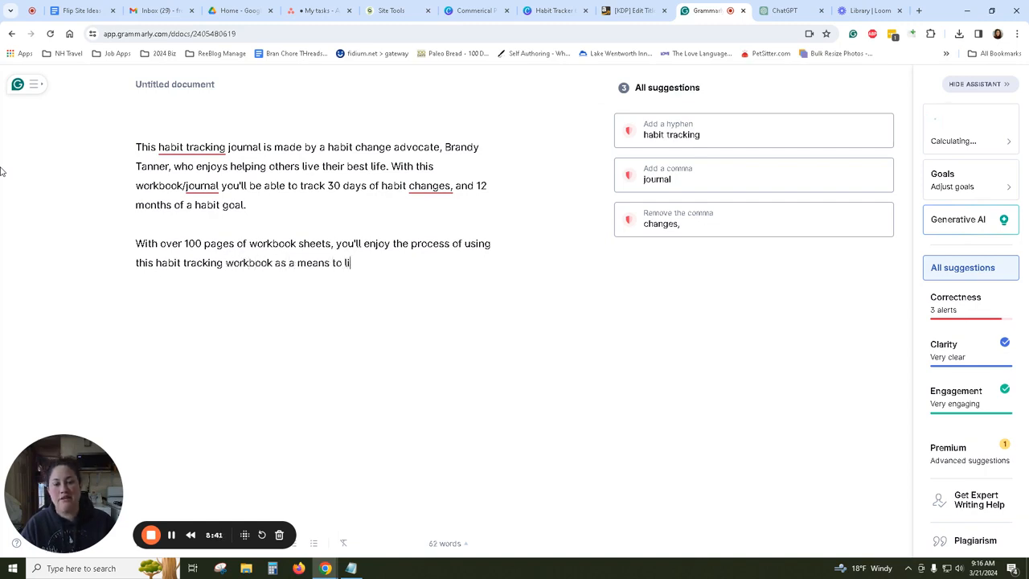
pyautogui.write('ve a bet')
pyautogui.press('BackSpace')
pyautogui.press('BackSpace')
pyautogui.write('more f')
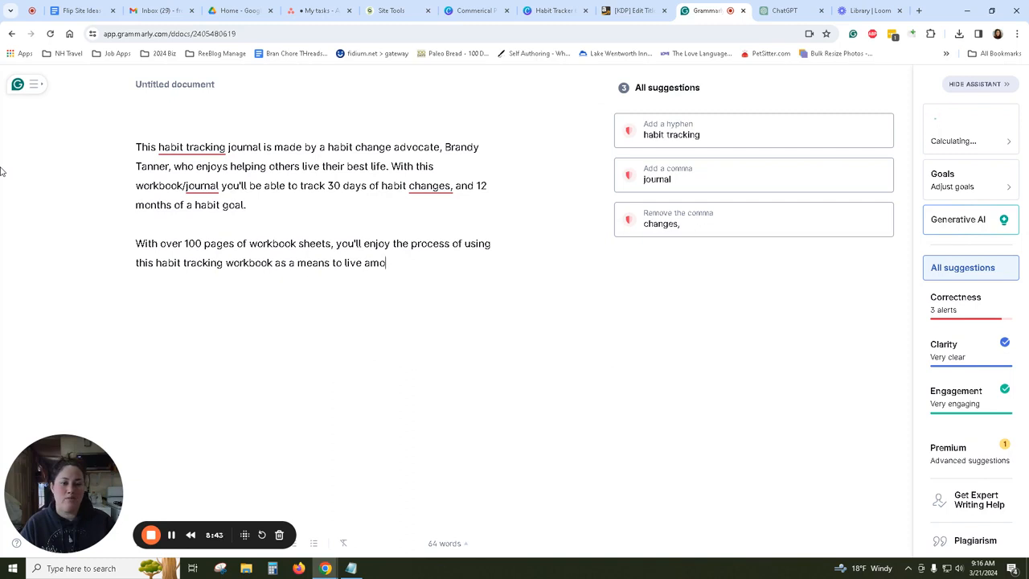
pyautogui.press('BackSpace')
pyautogui.press('BackSpace')
pyautogui.press('BackSpace')
pyautogui.press('BackSpace')
pyautogui.press('BackSpace')
pyautogui.press('BackSpace')
pyautogui.write('more f')
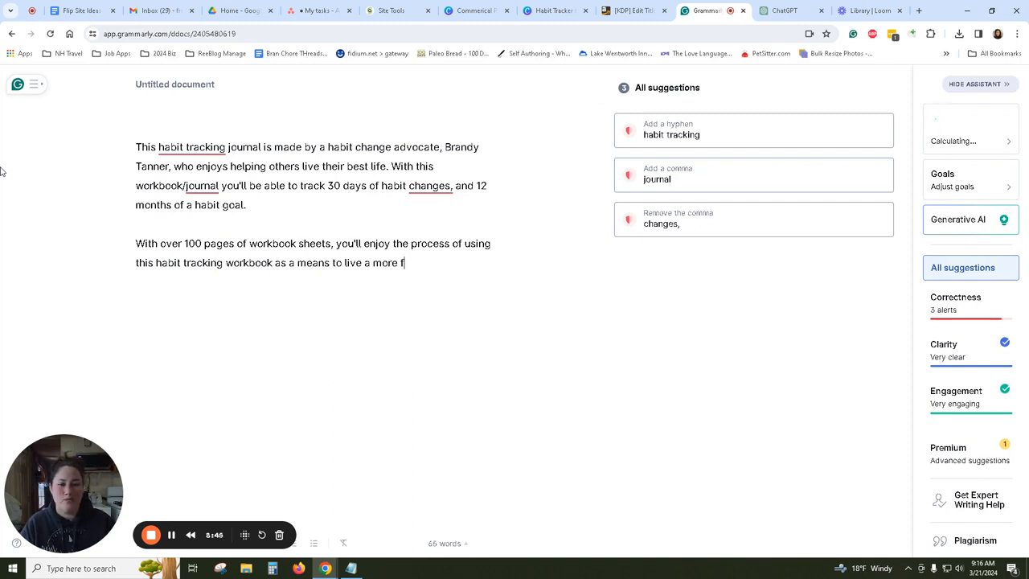
pyautogui.write('ulfilled, healthier life.')
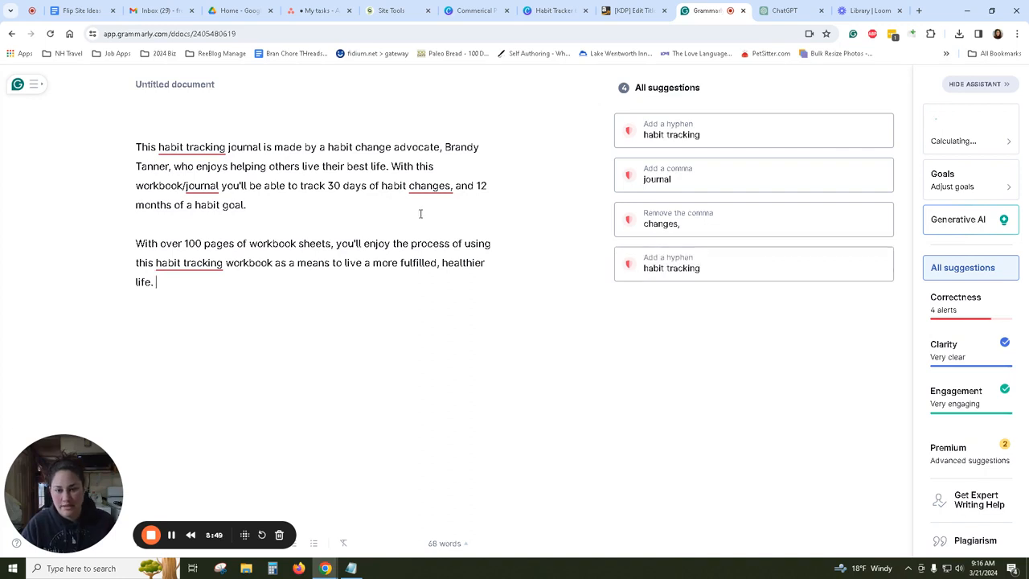
# Accept the suggestions to add a comma after "workbook/journal" and to remove the comma after "changes".
pyautogui.click(442, 188)
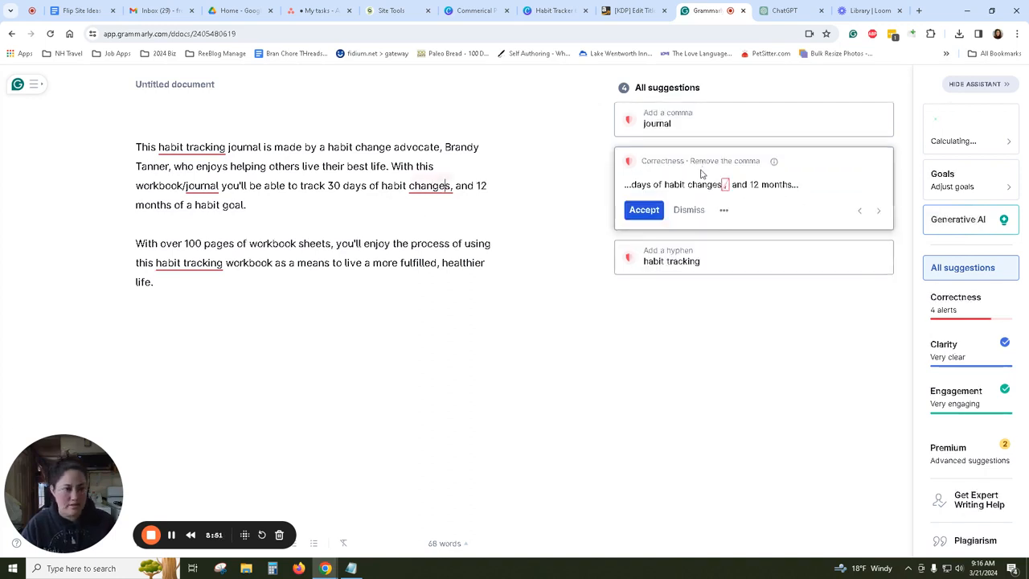
pyautogui.click(681, 129)
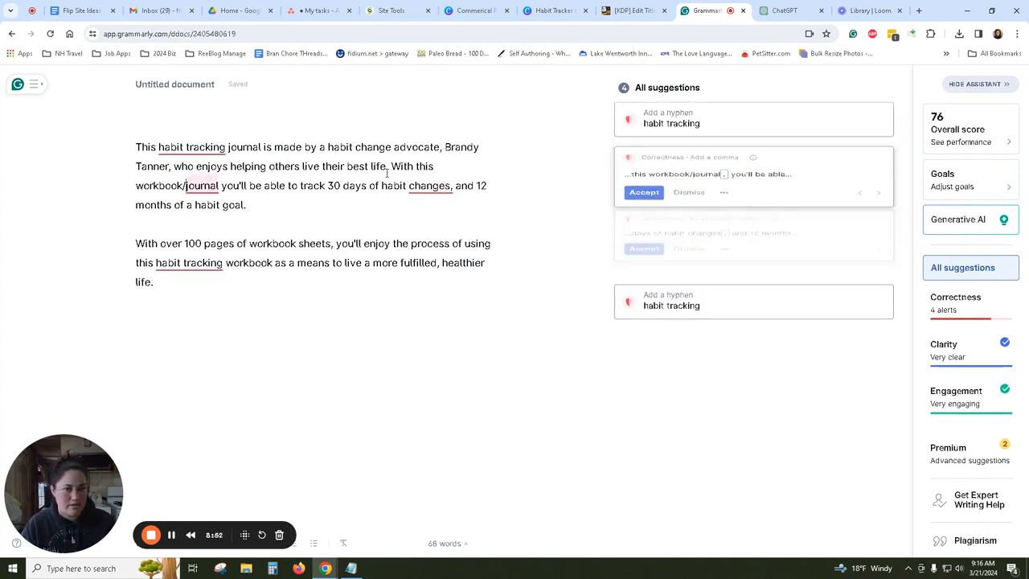
pyautogui.click(711, 125)
pyautogui.click(648, 218)
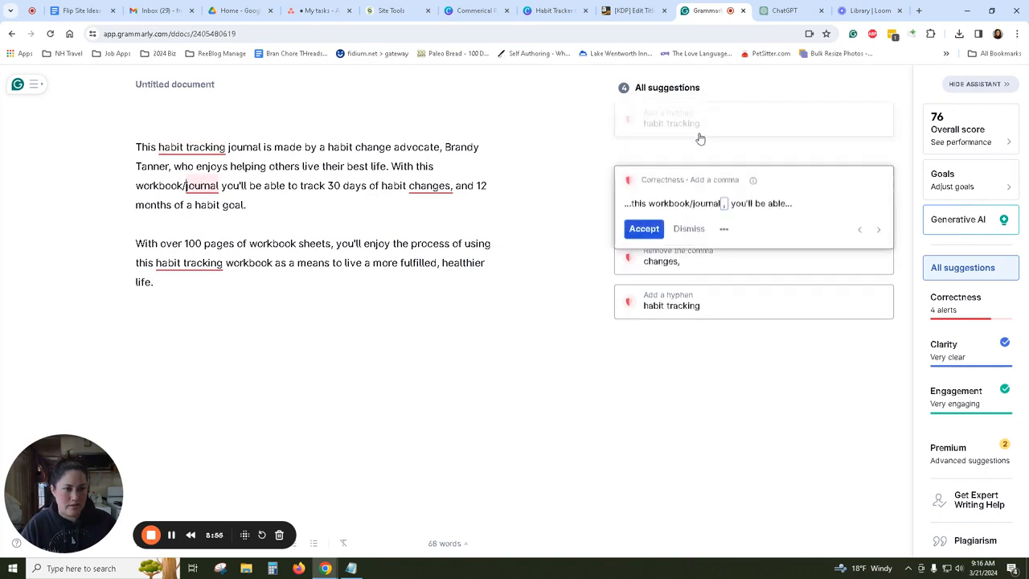
pyautogui.click(644, 213)
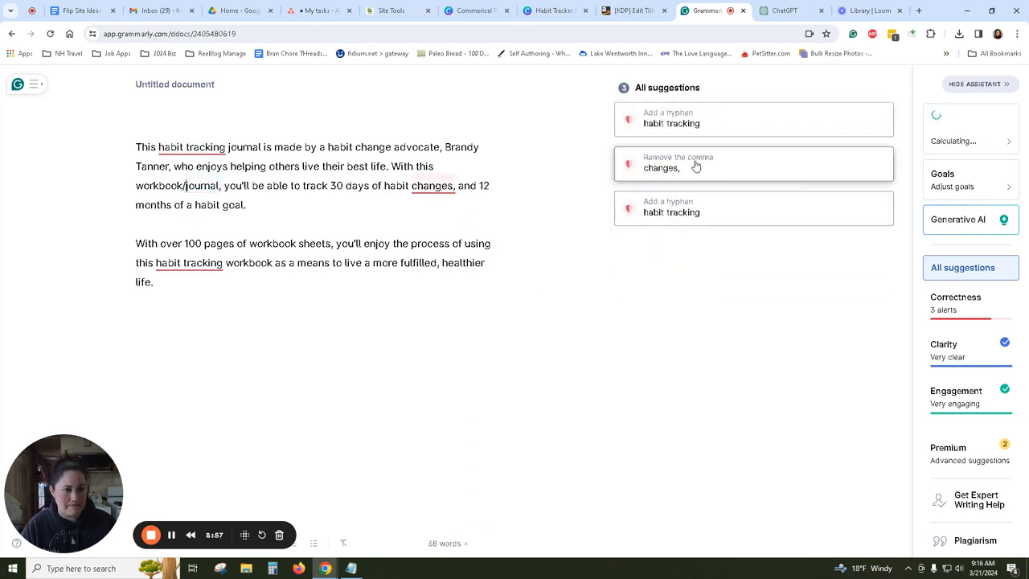
pyautogui.click(696, 173)
pyautogui.click(644, 209)
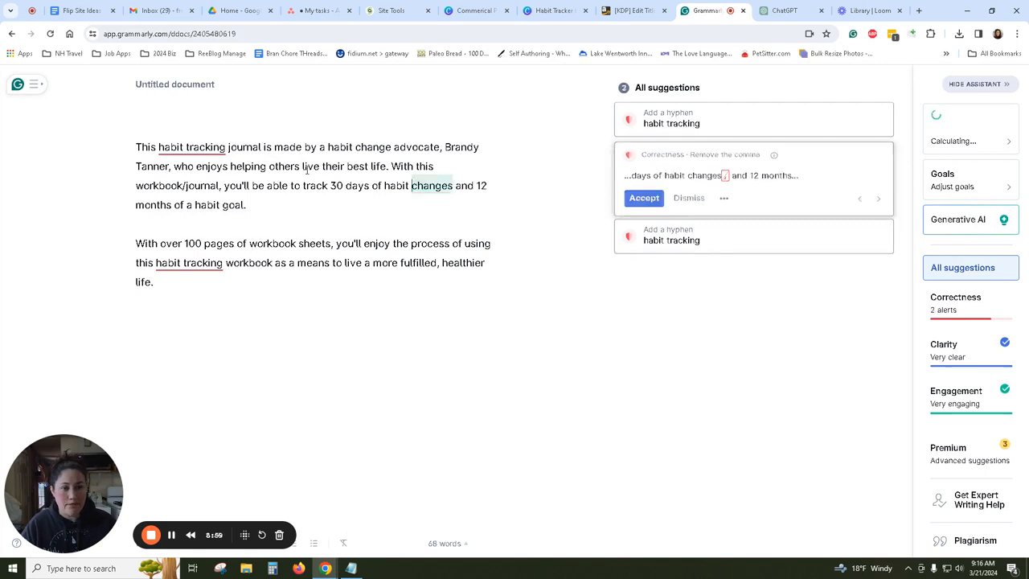
# Cut the entire two-paragraph product description out of the document.
pyautogui.hotkey('ctrl', 'a')
pyautogui.hotkey('ctrl', 'c')
pyautogui.rightClick(296, 169)
pyautogui.click(340, 208)
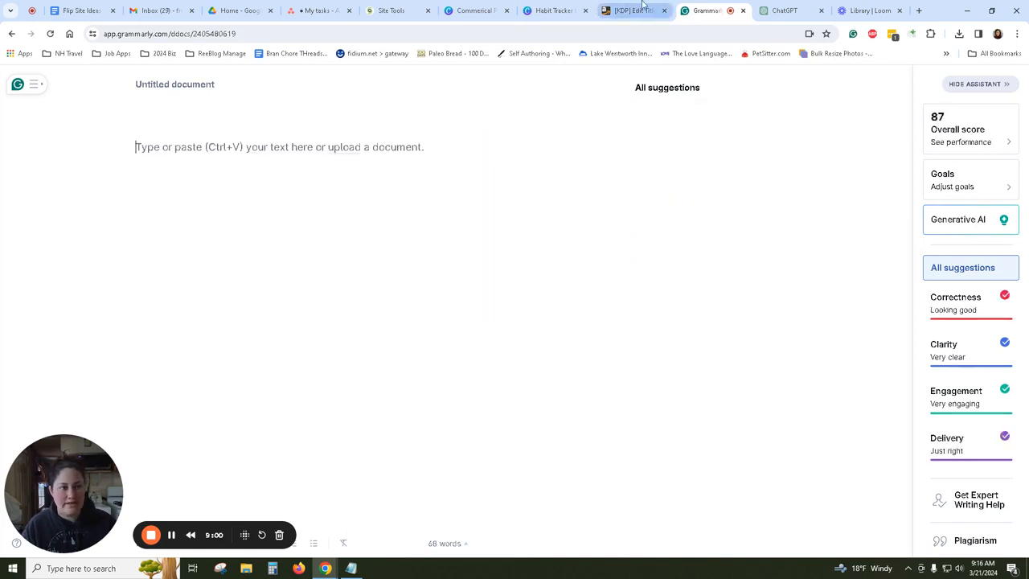
# Switch to the KDP paperback details and paste the cut two-paragraph text into the book description.
pyautogui.click(631, 11)
pyautogui.hotkey('ctrl', 'v')
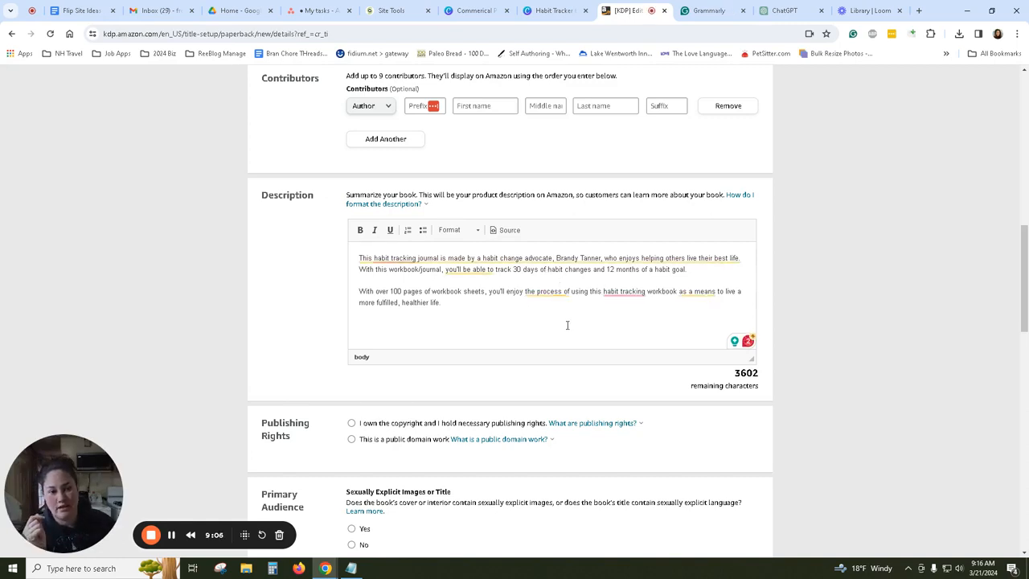
pyautogui.scroll(-2, 477, 316)
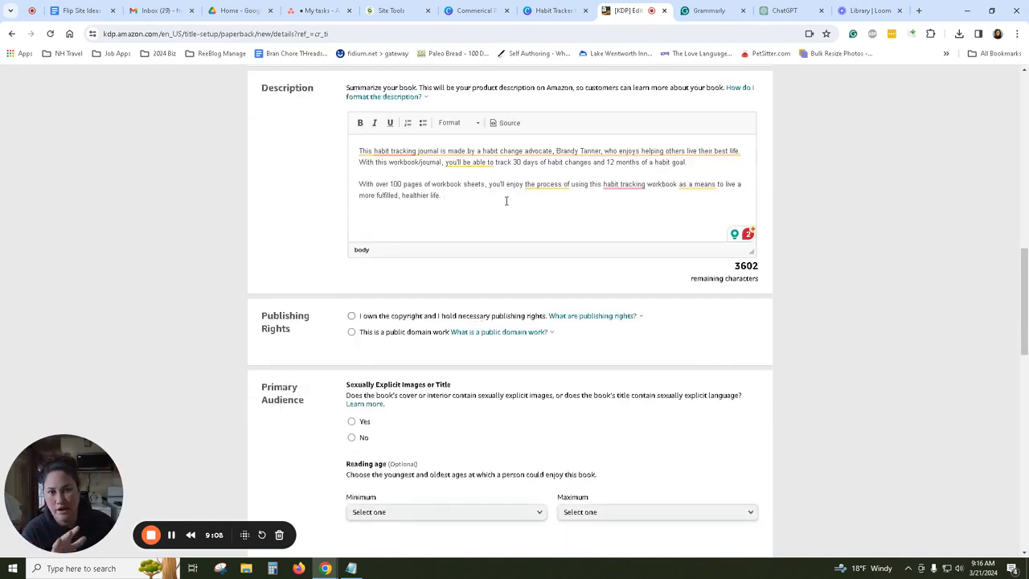
# Declare ownership of the copyright and publishing rights, and answer No to sexually explicit images or title.
pyautogui.scroll(-1, 506, 201)
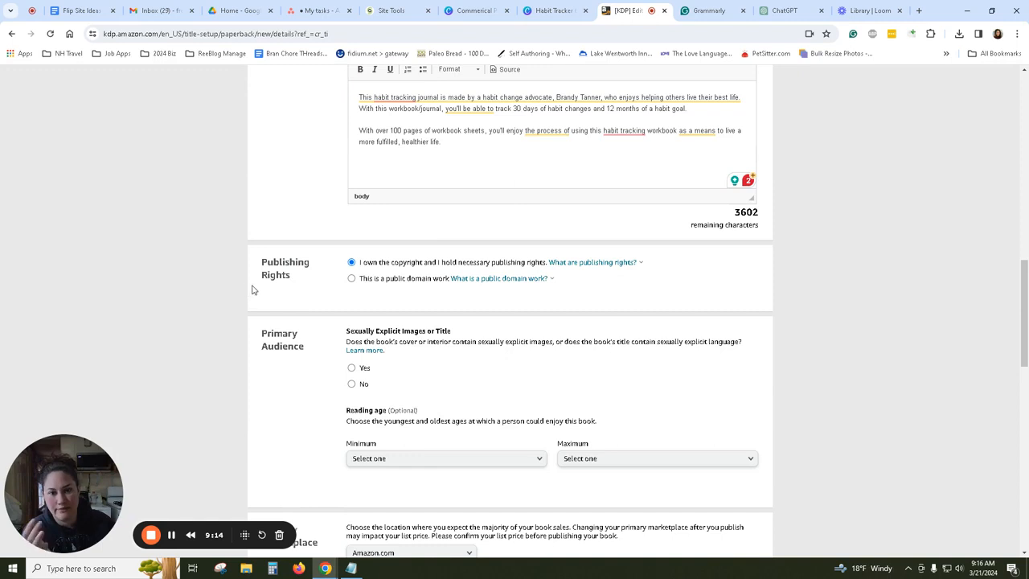
pyautogui.scroll(-2, 252, 289)
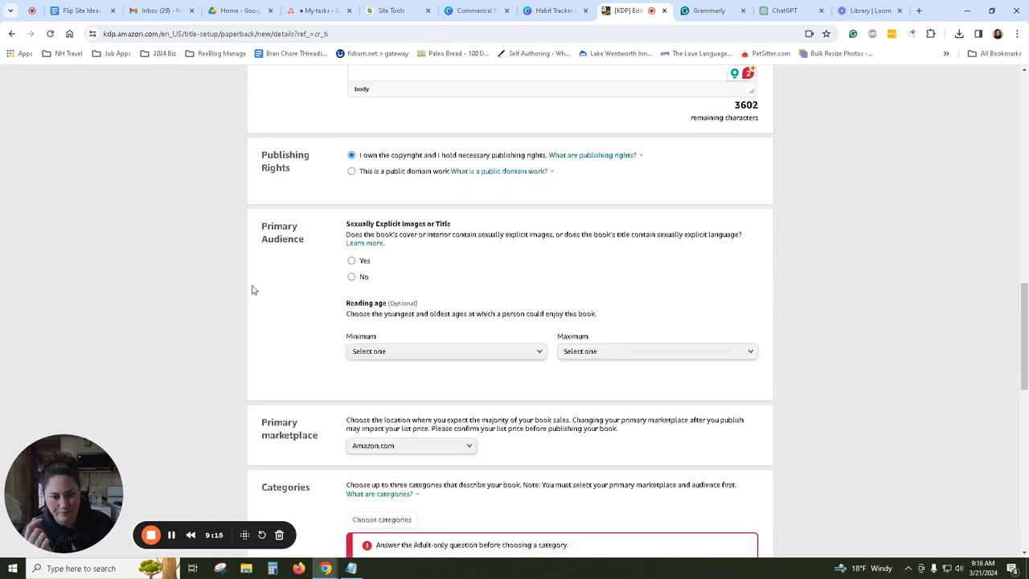
pyautogui.click(351, 278)
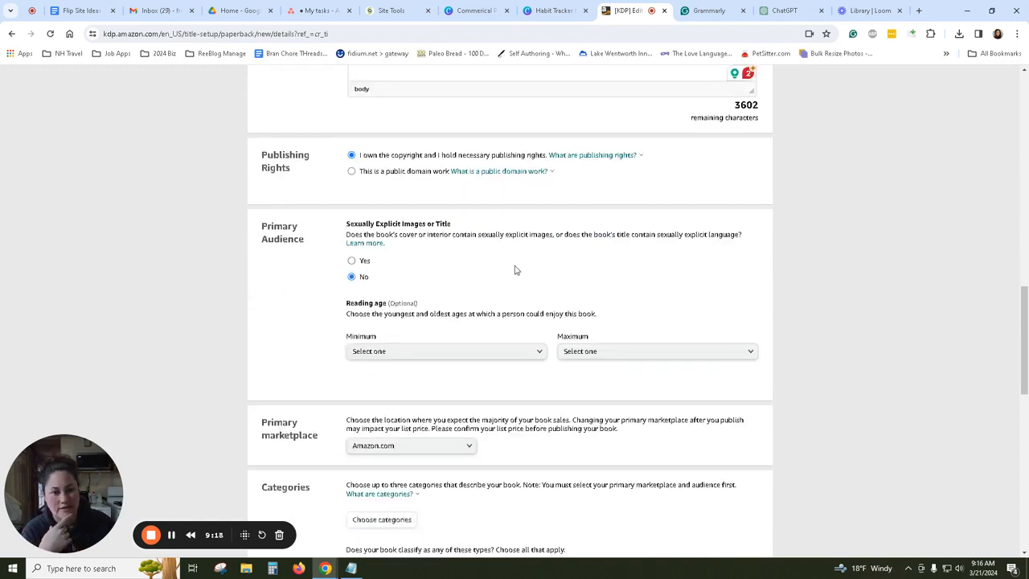
# Classify the book as a low-content book, leaving the reading age unset and the marketplace at Amazon.com.
pyautogui.scroll(-2, 539, 270)
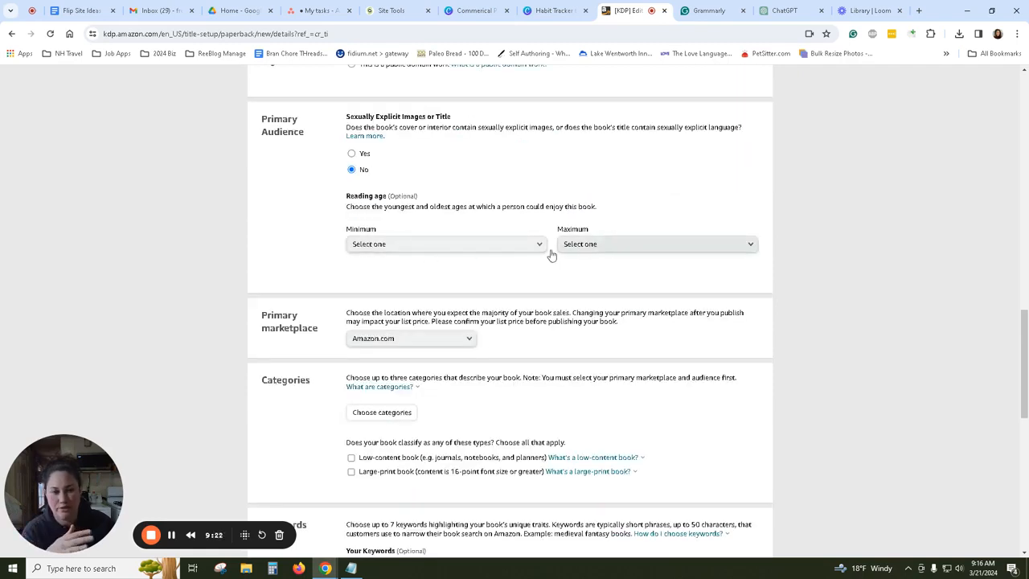
pyautogui.scroll(-2, 547, 301)
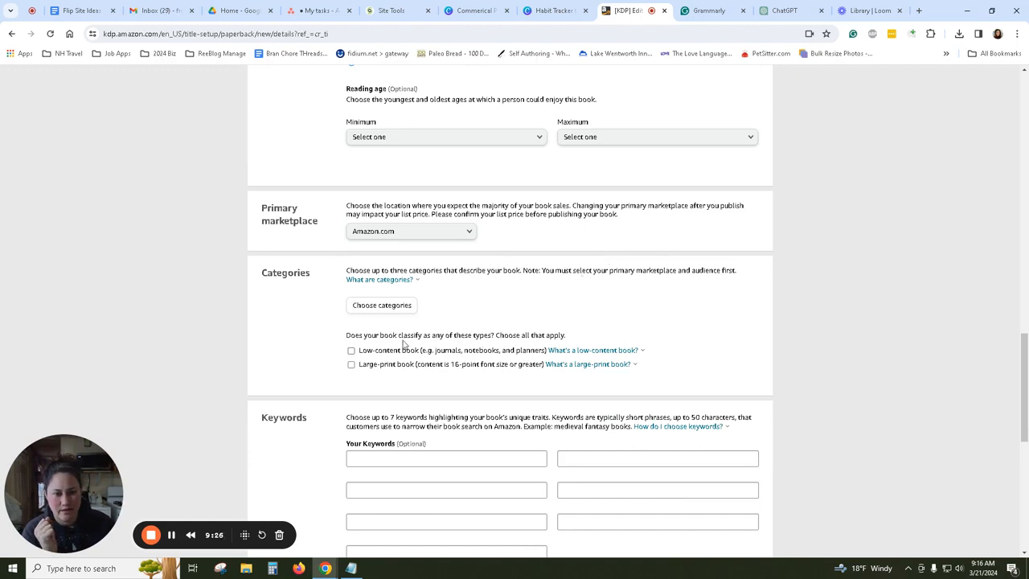
pyautogui.click(352, 352)
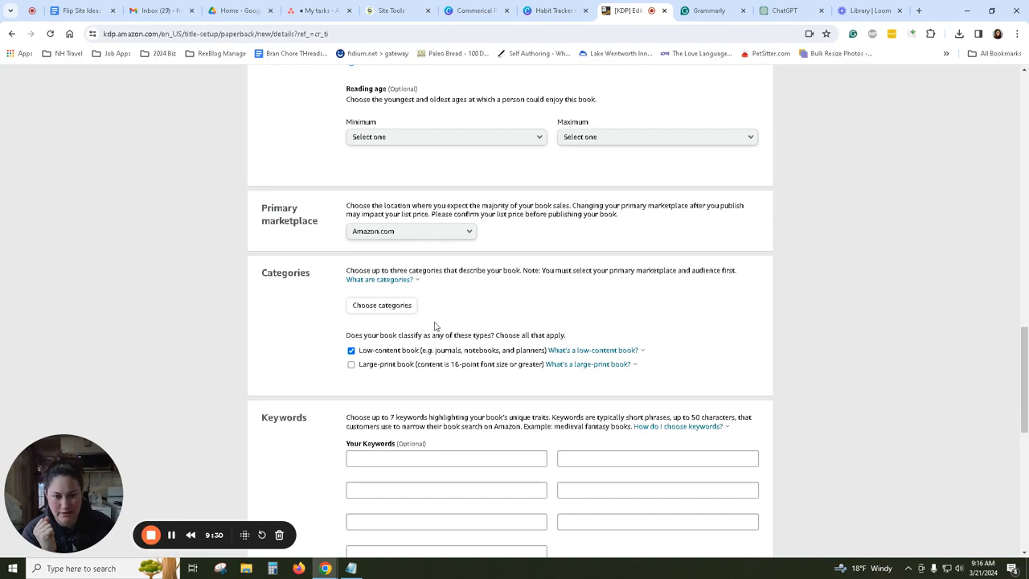
# Start choosing the book's categories and set the main category to Self-Help without a subcategory.
pyautogui.click(394, 310)
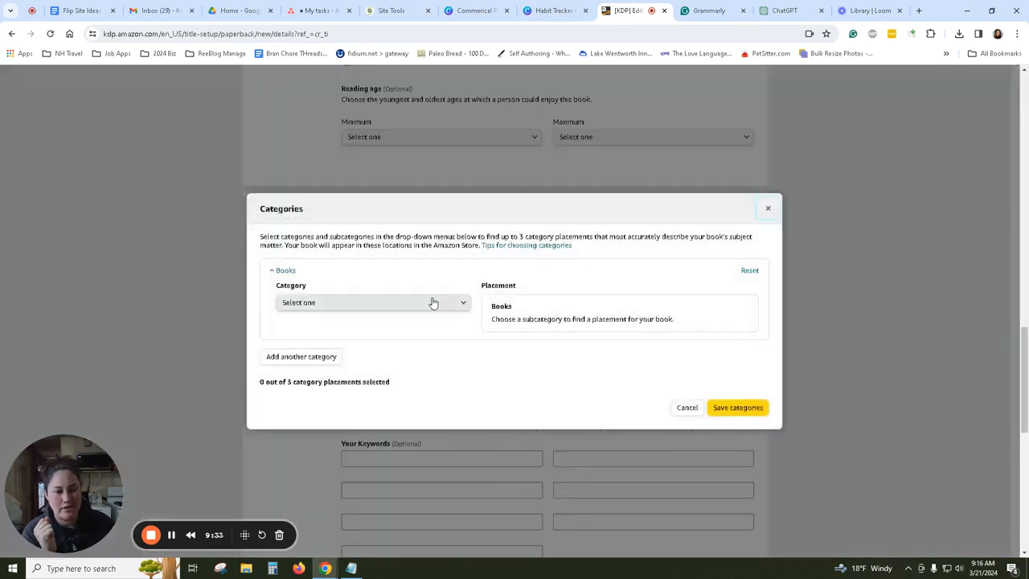
pyautogui.click(432, 303)
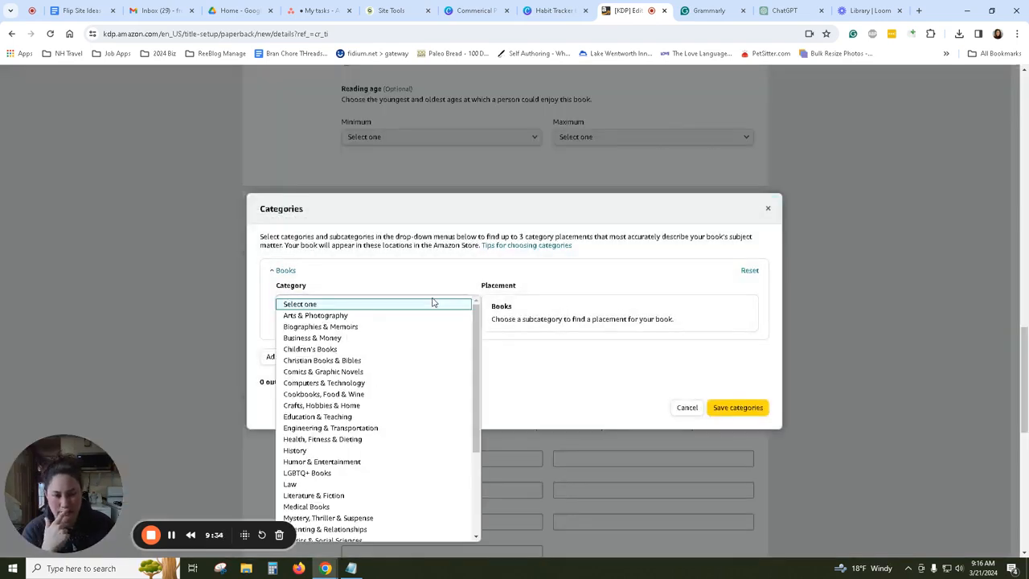
pyautogui.click(574, 313)
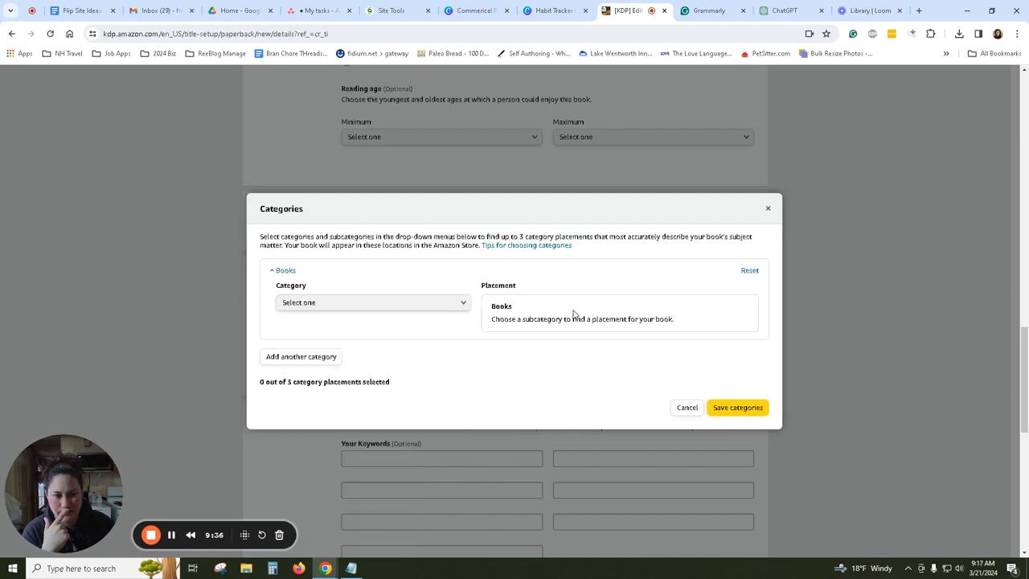
pyautogui.click(429, 303)
pyautogui.scroll(-3, 374, 408)
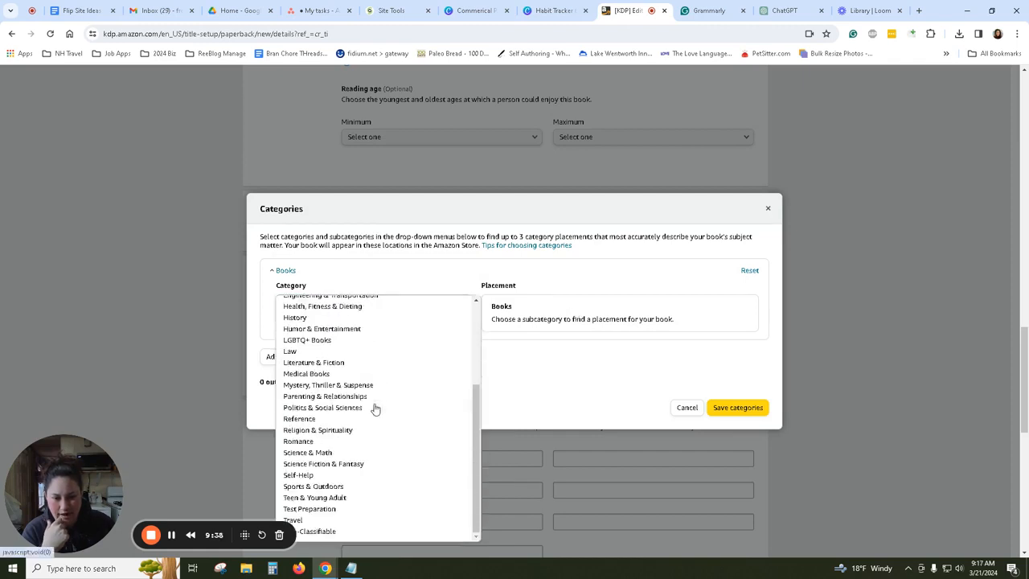
pyautogui.click(339, 476)
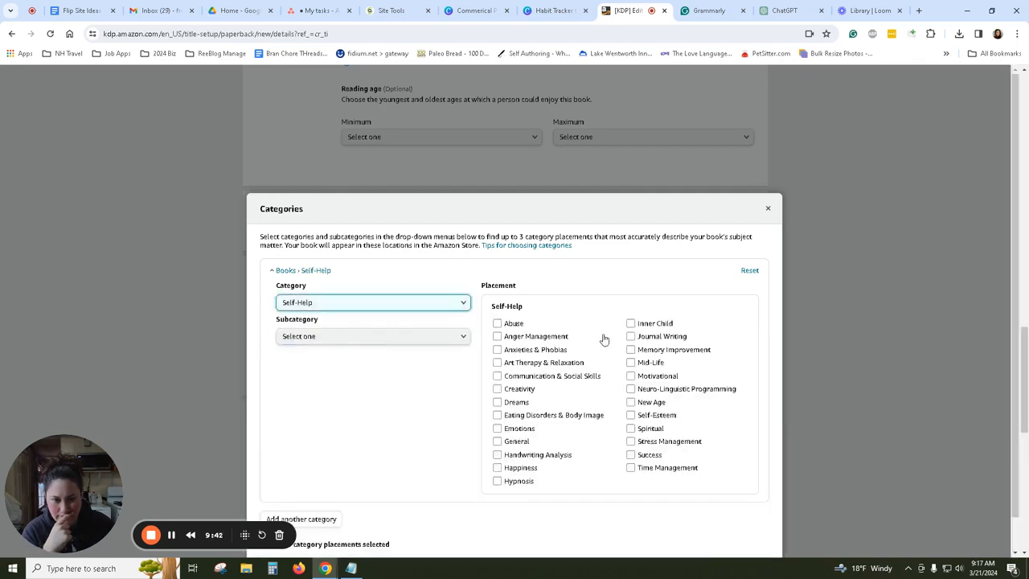
pyautogui.click(406, 338)
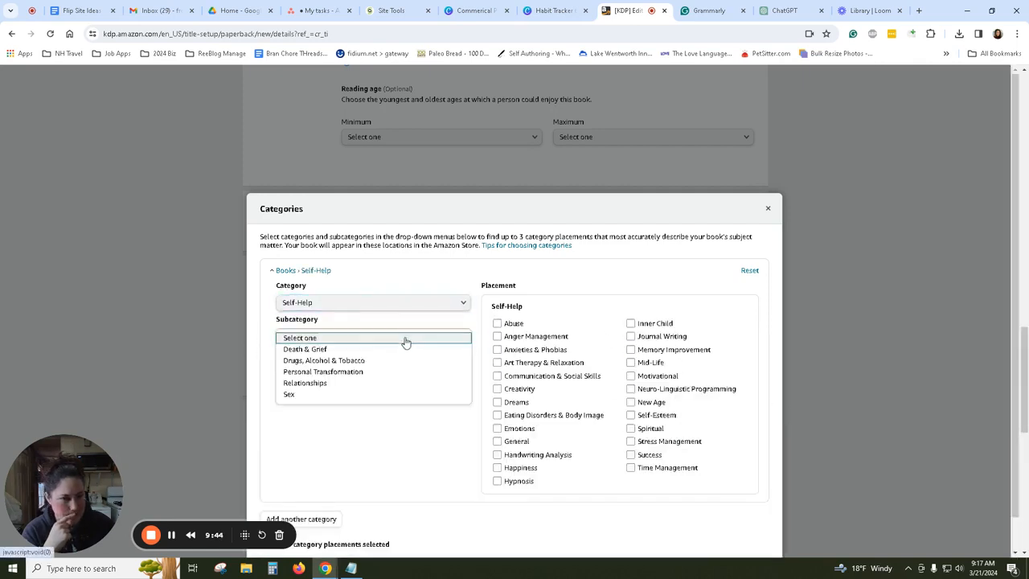
pyautogui.click(420, 331)
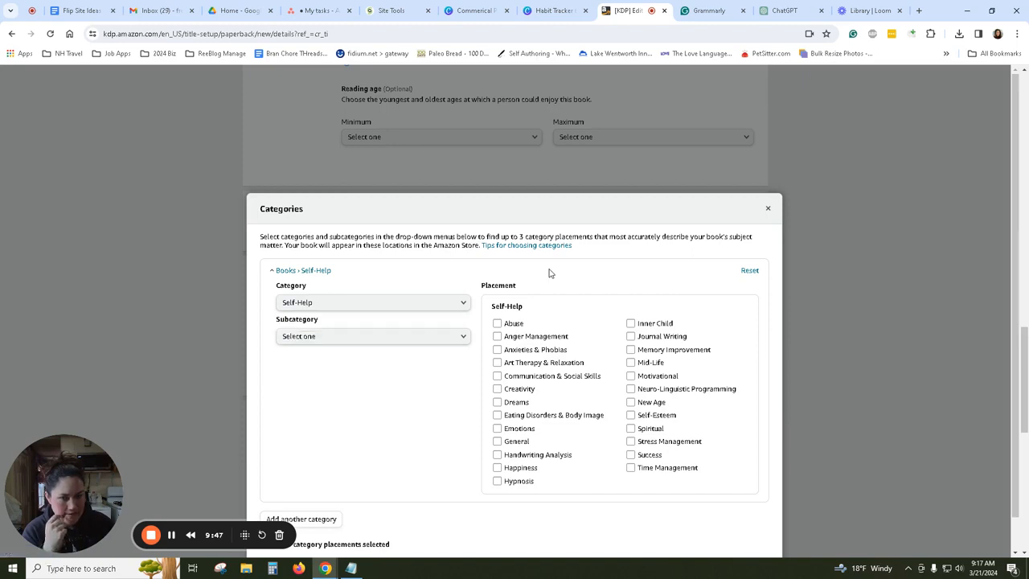
# Select the Journal Writing, General and Happiness placements under Self-Help and save the categories.
pyautogui.click(675, 338)
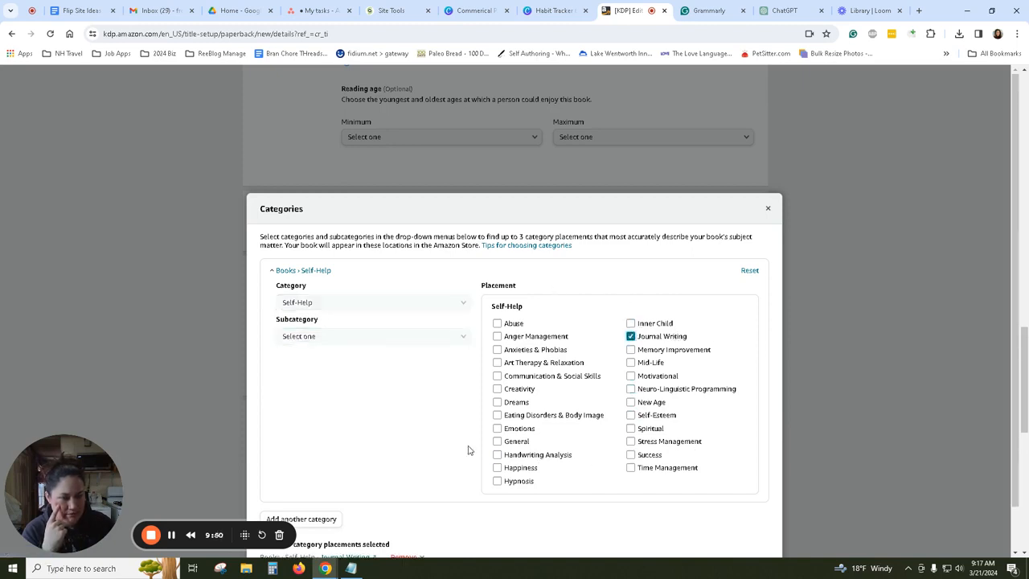
pyautogui.click(520, 442)
pyautogui.click(521, 469)
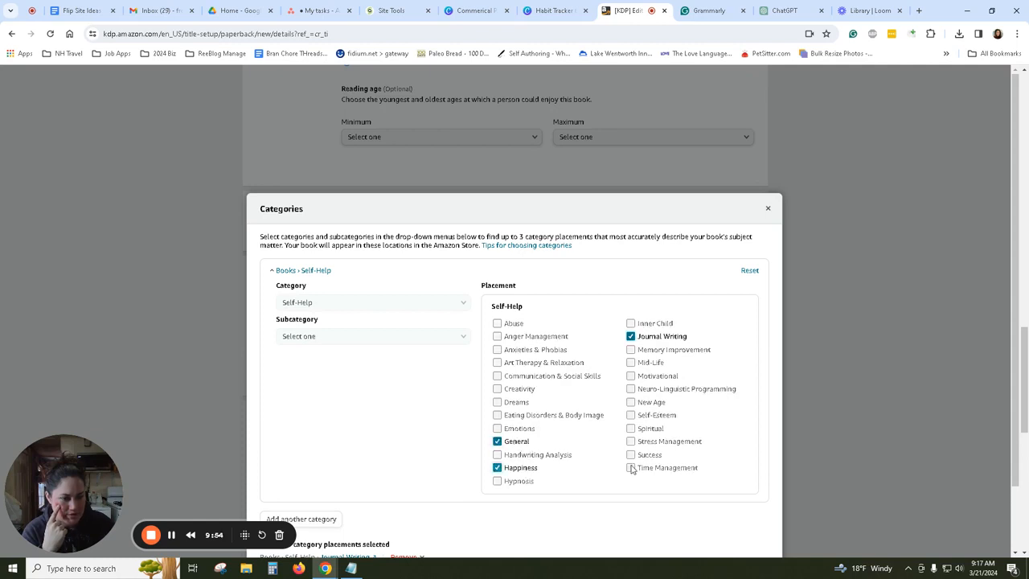
pyautogui.scroll(-3, 579, 310)
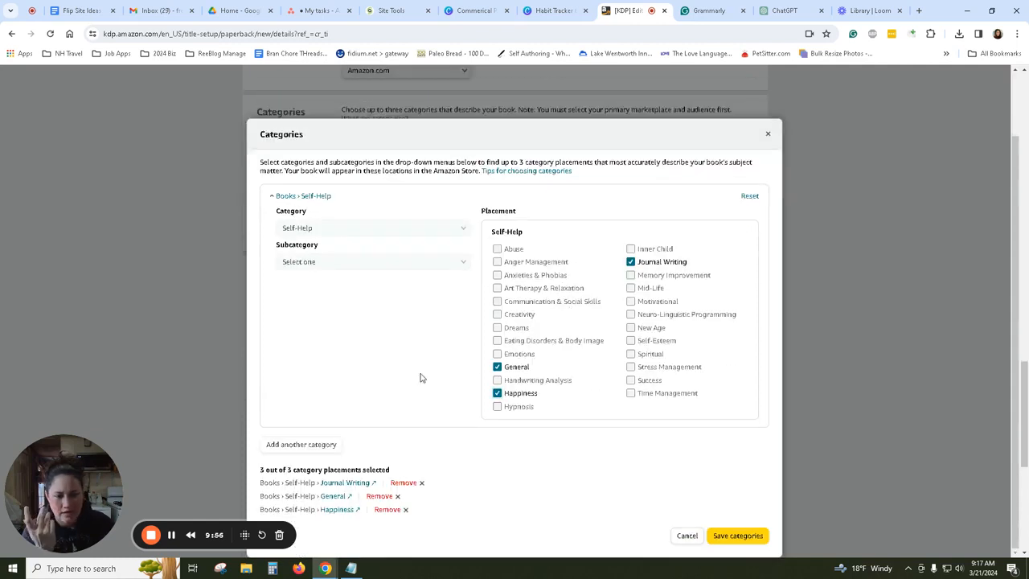
pyautogui.click(736, 536)
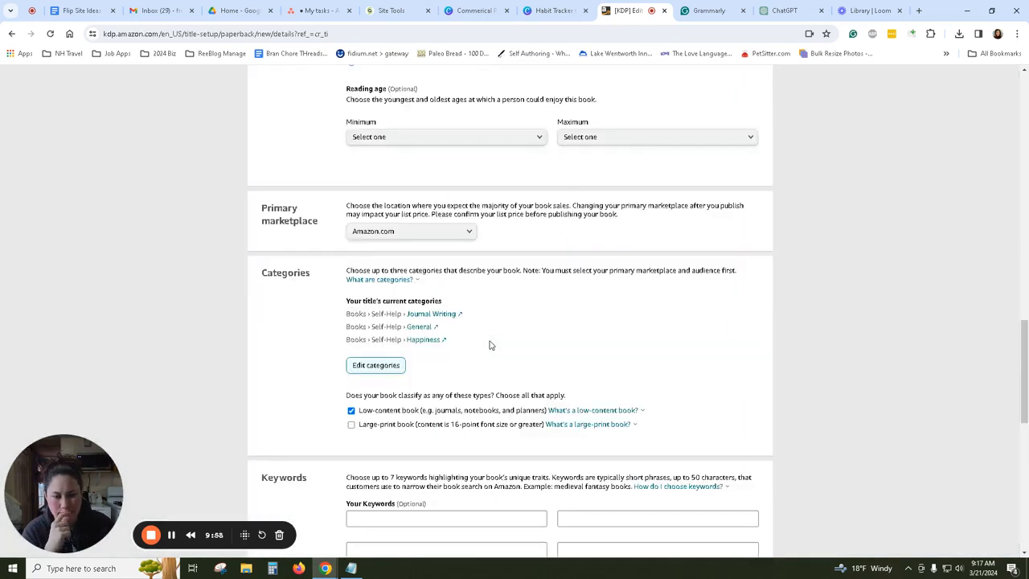
# Enter "habit tracking journal" and "change my habits" as the first two keywords.
pyautogui.scroll(-3, 498, 338)
pyautogui.click(442, 252)
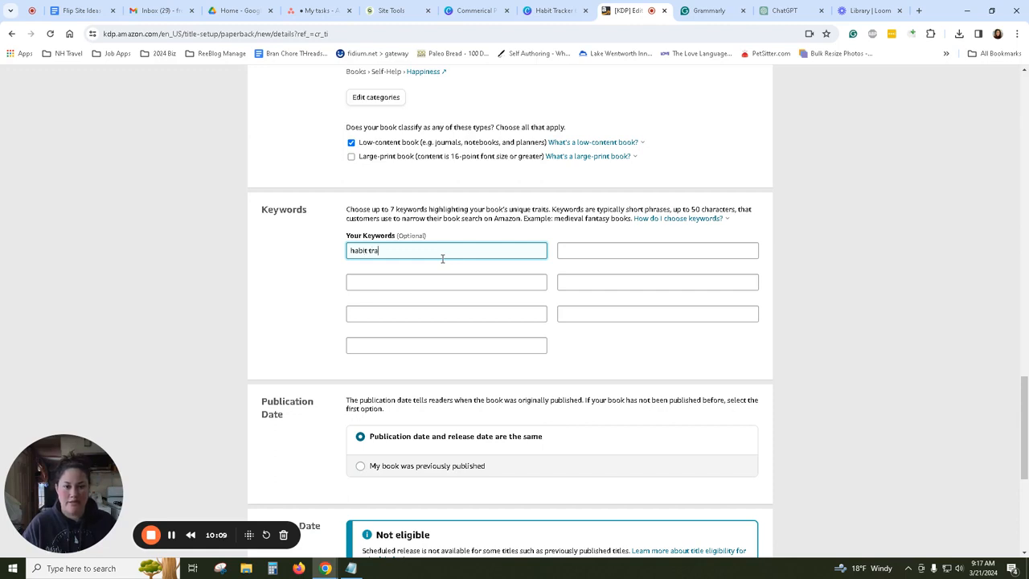
pyautogui.press('Tab')
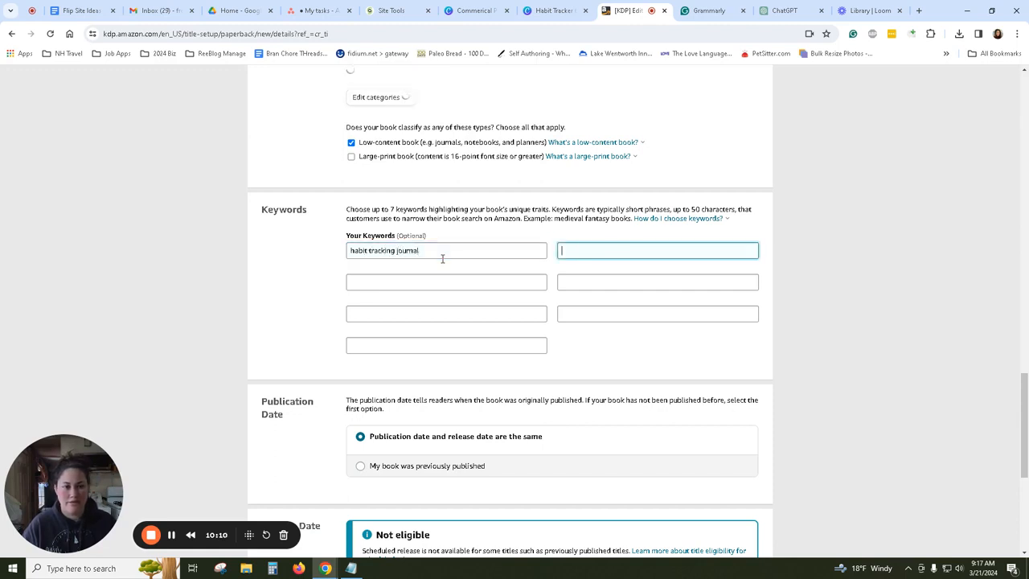
pyautogui.write('chabnge m')
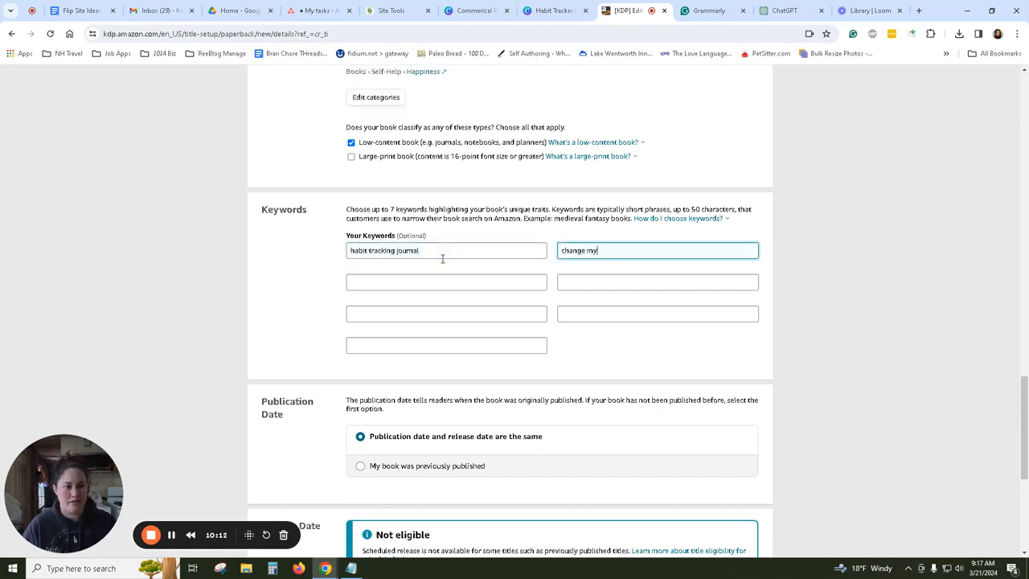
pyautogui.write('y habis')
pyautogui.press('Tab')
# Enter "growth mindset" as the third keyword and the author's name followed by "life coach" as the fourth.
pyautogui.write('g')
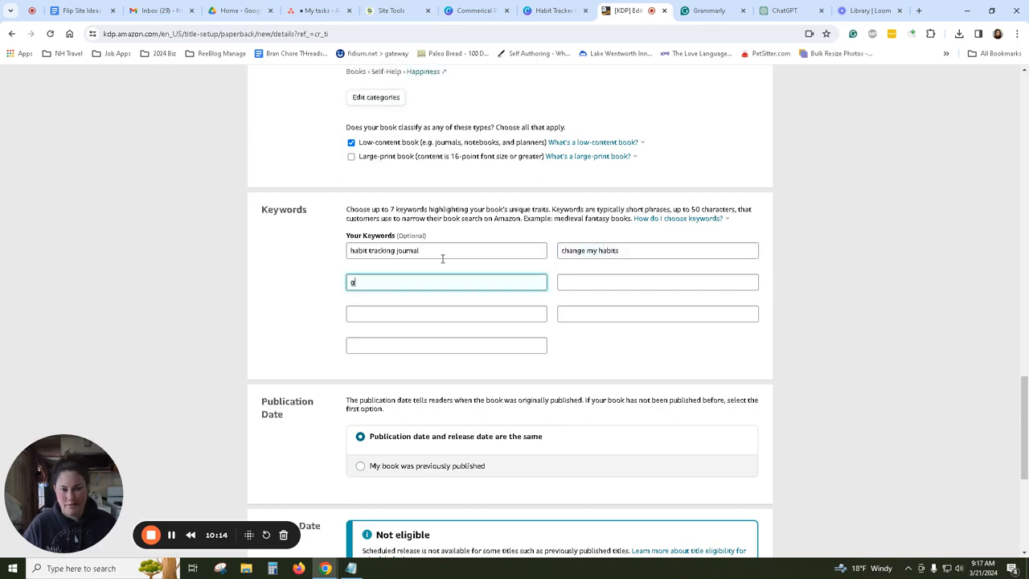
pyautogui.write('rowth mindset')
pyautogui.press('Tab')
pyautogui.write('brandy')
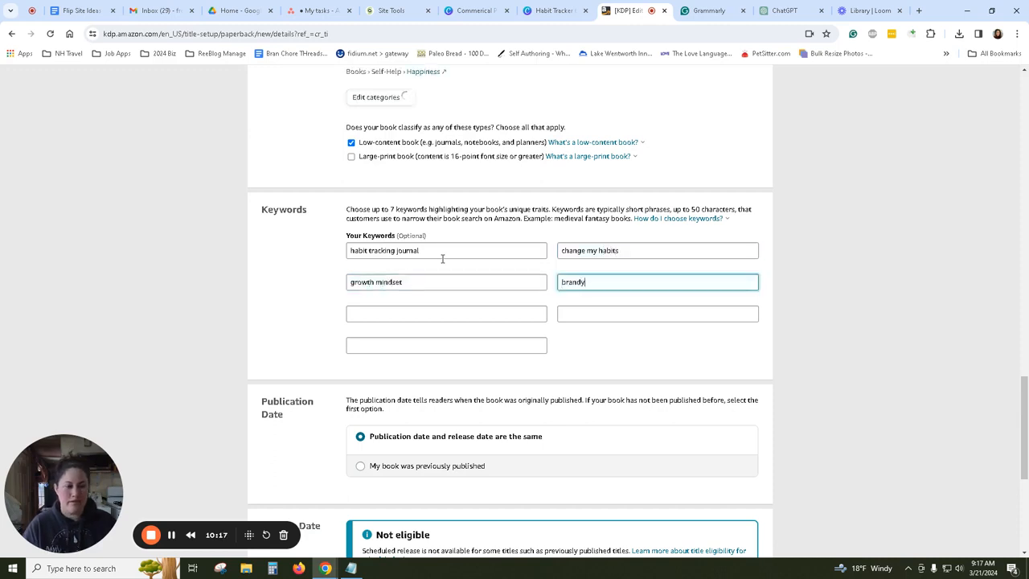
pyautogui.write(' ellen life coach')
pyautogui.press('Tab')
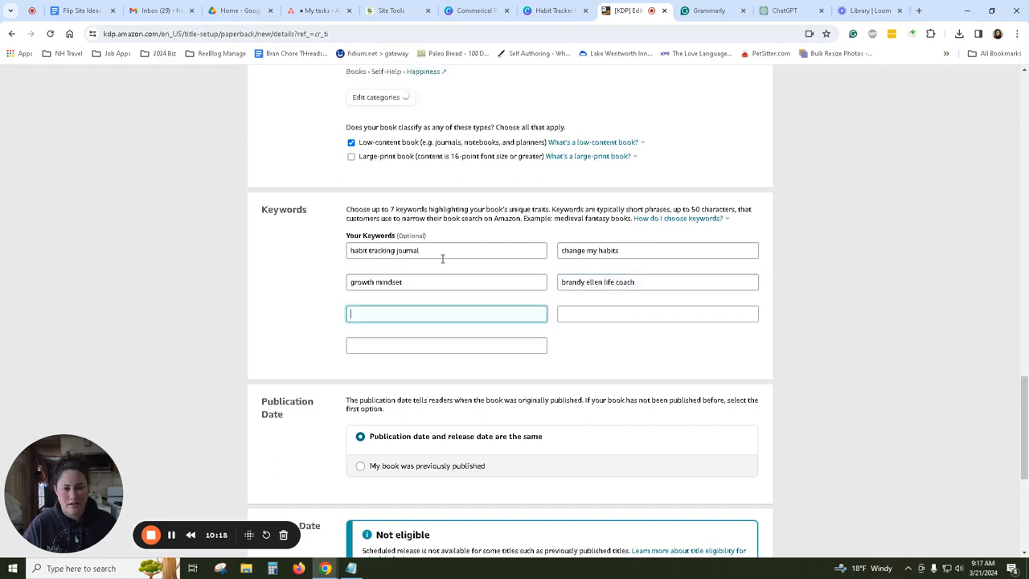
# Enter "habit change advocate" as the fifth keyword and "help me change my habits" as the sixth.
pyautogui.write('habit chan')
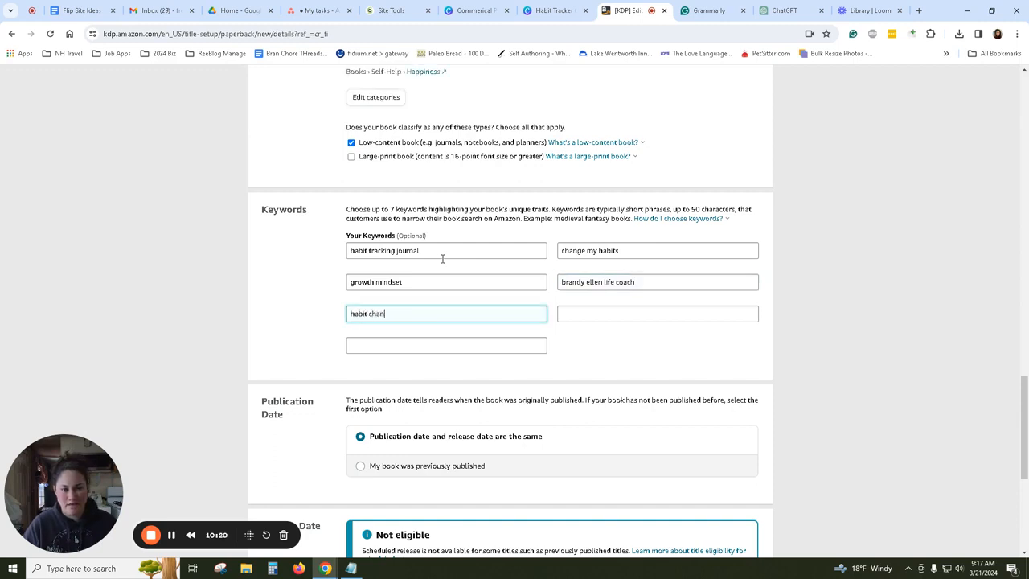
pyautogui.write('ge advocate')
pyautogui.press('Tab')
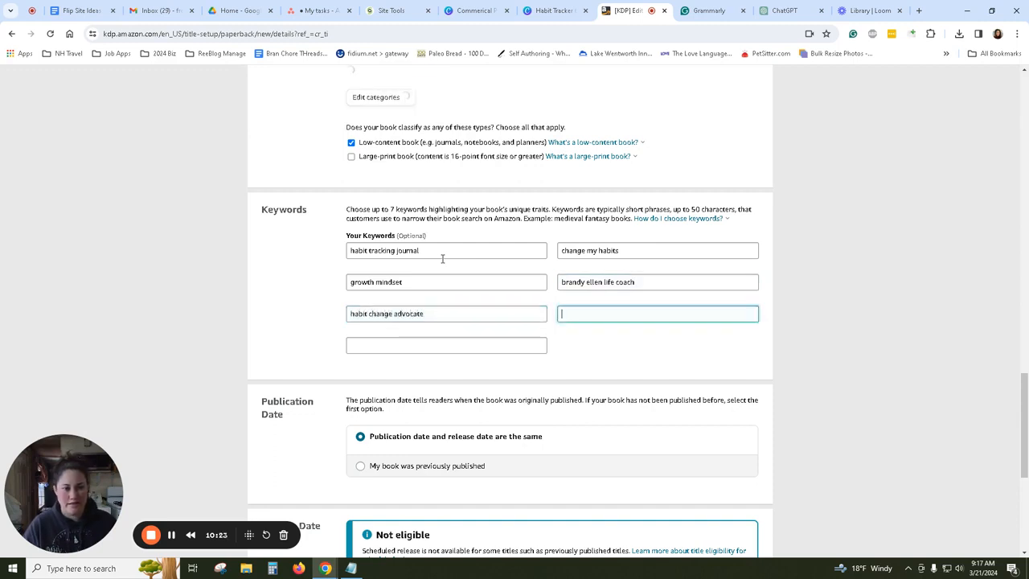
pyautogui.write('help me chnage my')
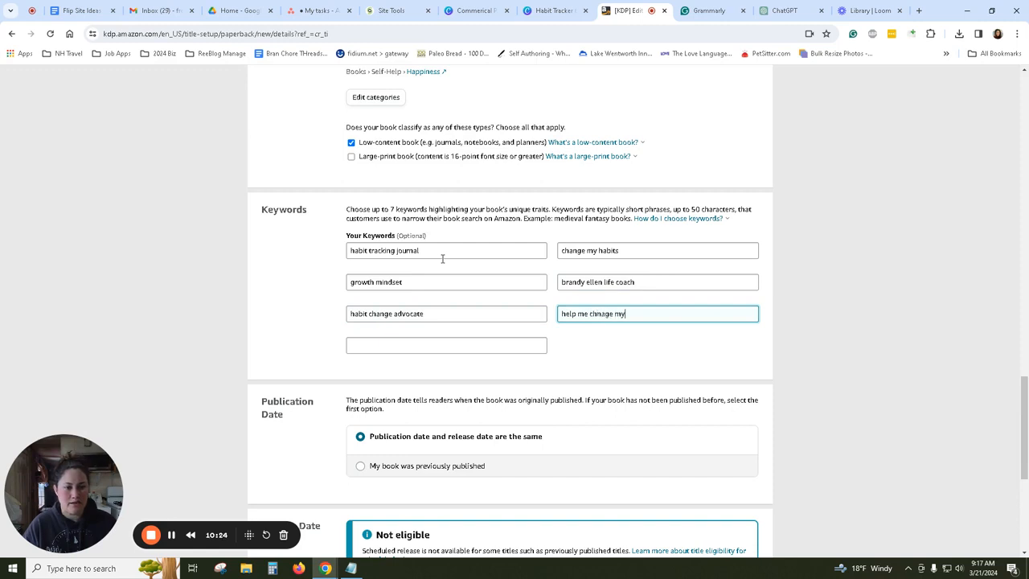
pyautogui.press('BackSpace')
pyautogui.write('ange my habits')
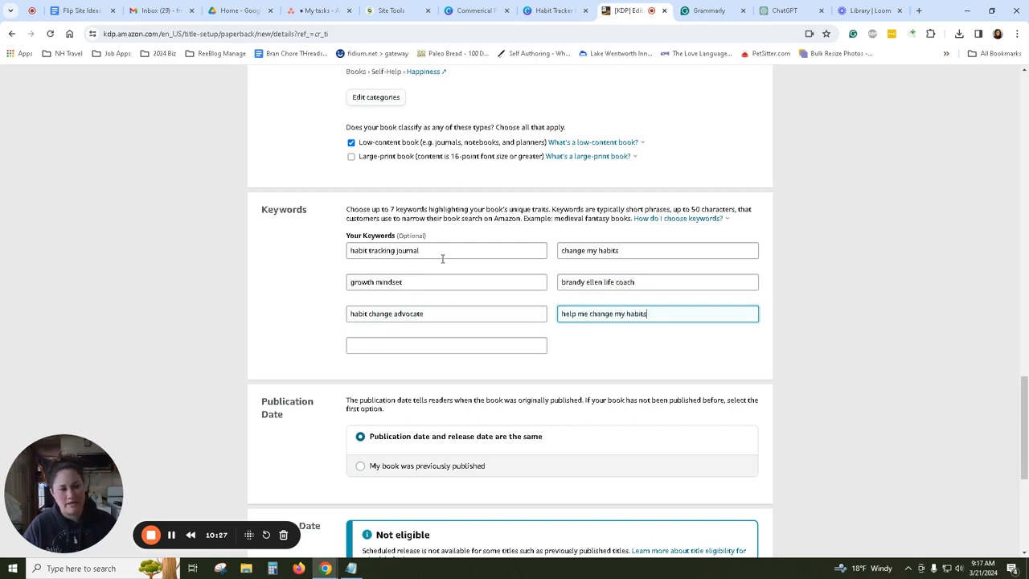
# Enter "journal my habits" as the seventh keyword.
pyautogui.press('Tab')
pyautogui.write('habit')
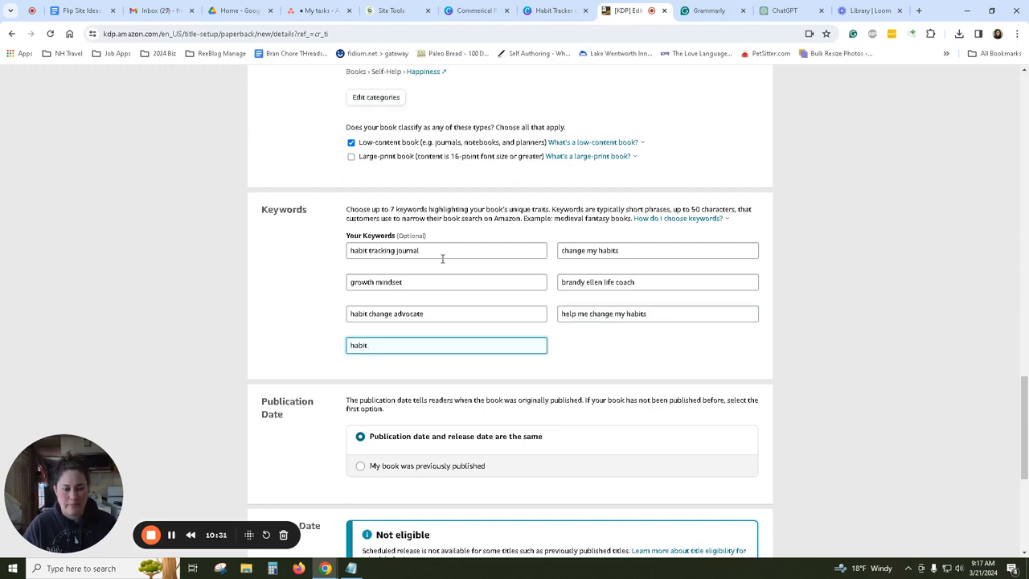
pyautogui.press('BackSpace')
pyautogui.press('BackSpace')
pyautogui.press('BackSpace')
pyautogui.press('BackSpace')
pyautogui.press('BackSpace')
pyautogui.write('jour')
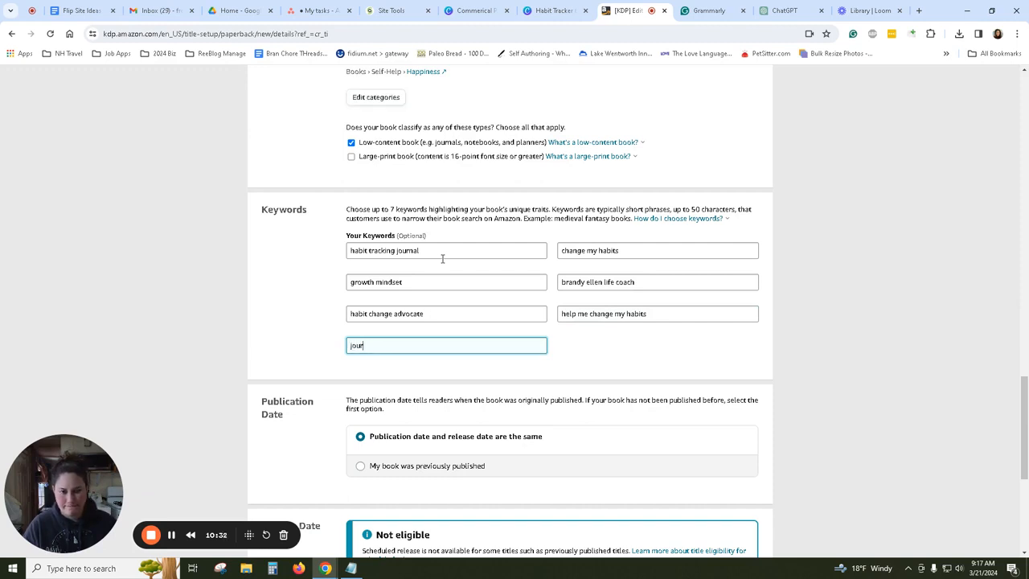
pyautogui.write('nal my habits')
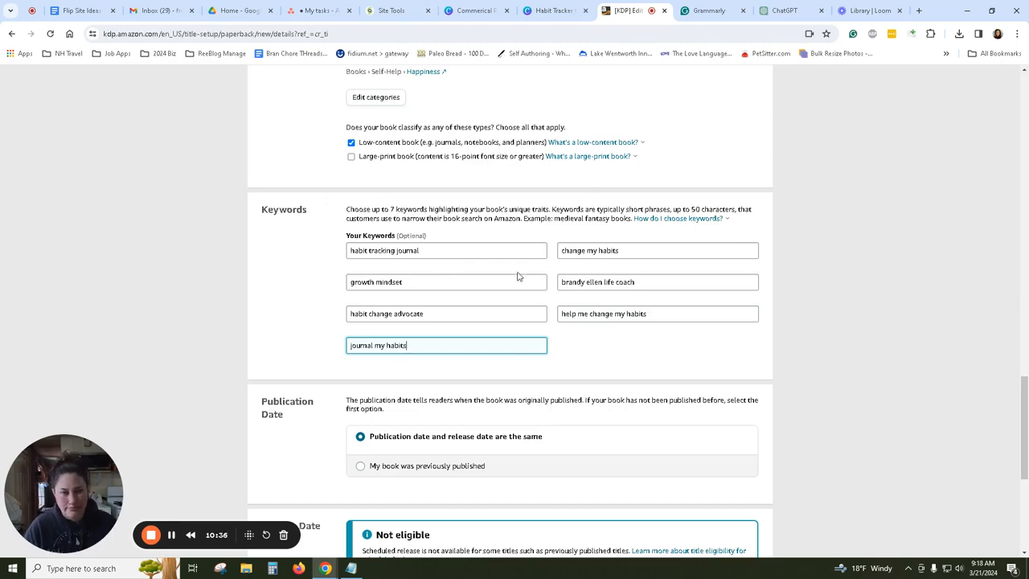
# Review the publication date and release date options at the end of the book details.
pyautogui.scroll(-1, 517, 276)
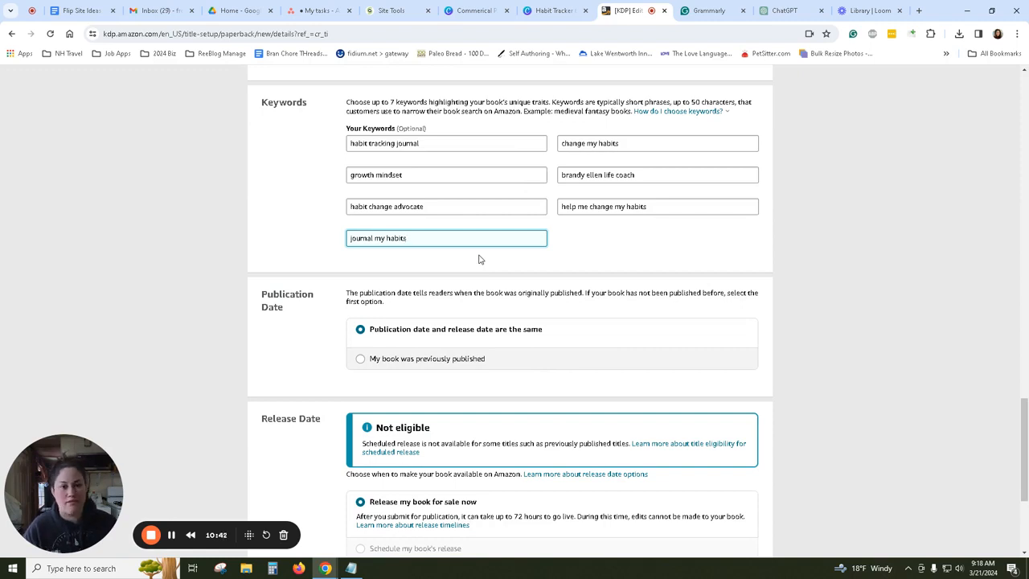
pyautogui.scroll(-1, 483, 258)
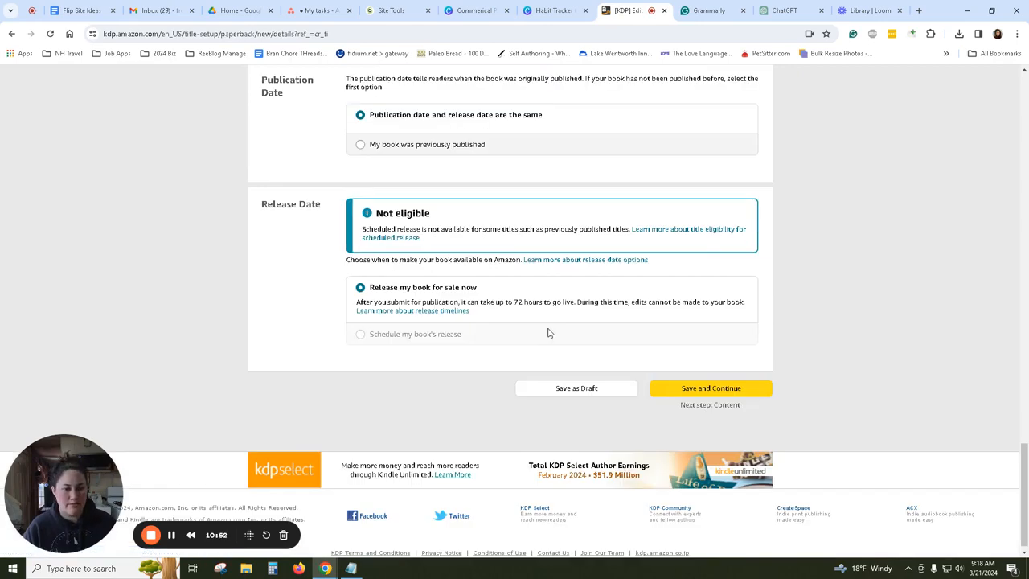
pyautogui.scroll(-2, 551, 336)
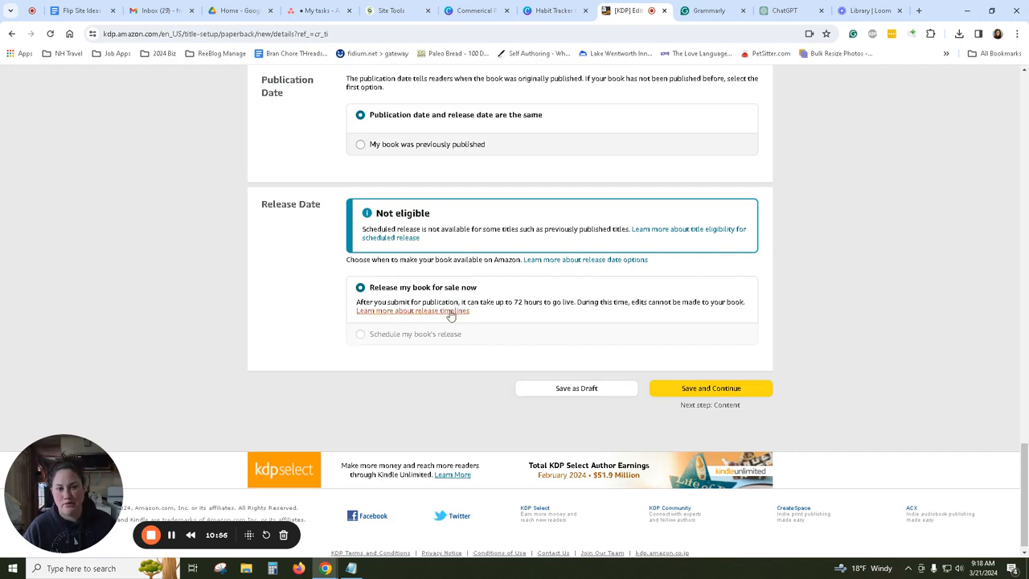
# Save the paperback details, continue to the content stage, and choose the standard color interior with white paper.
pyautogui.click(732, 390)
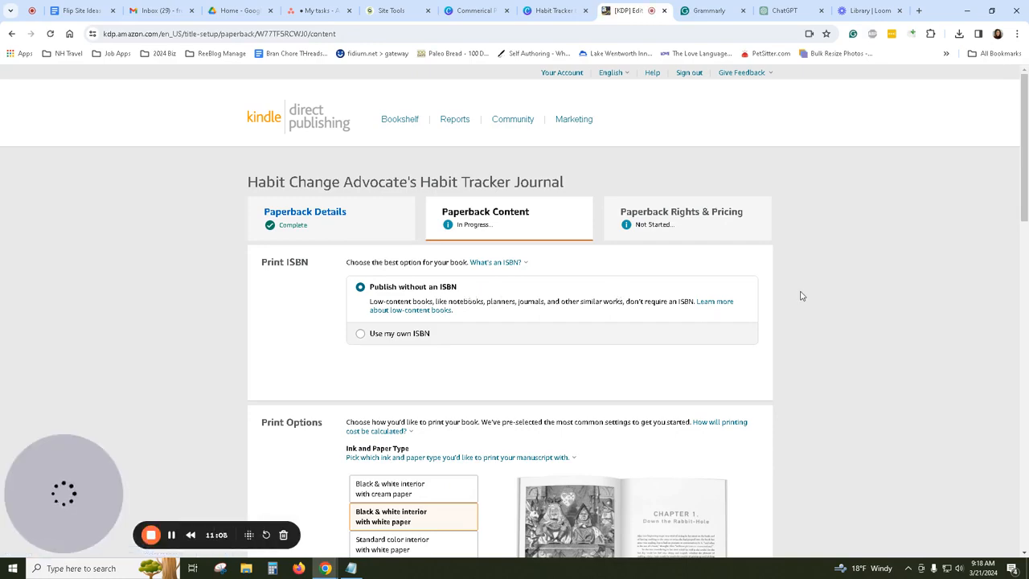
pyautogui.scroll(-3, 800, 296)
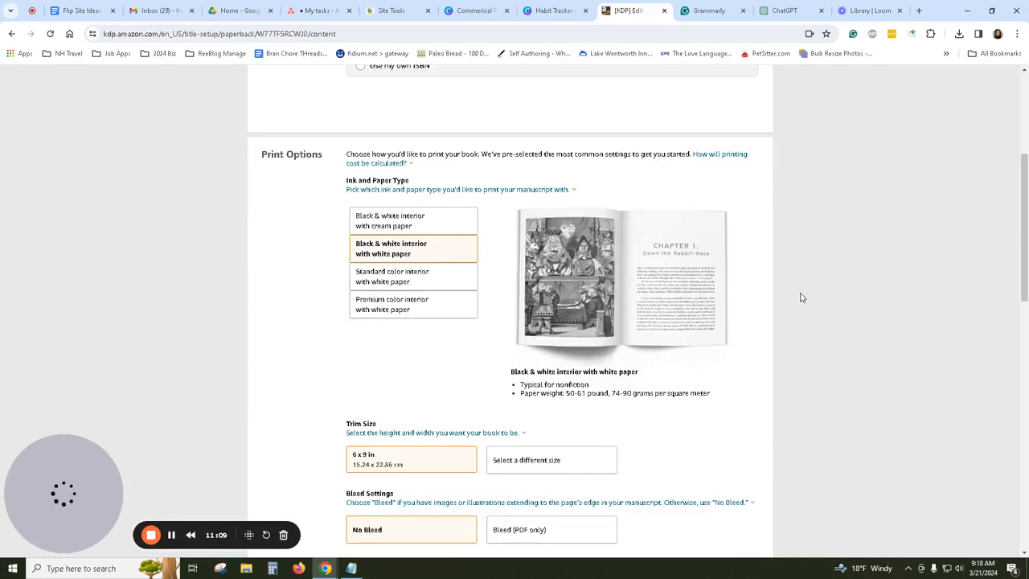
pyautogui.click(413, 280)
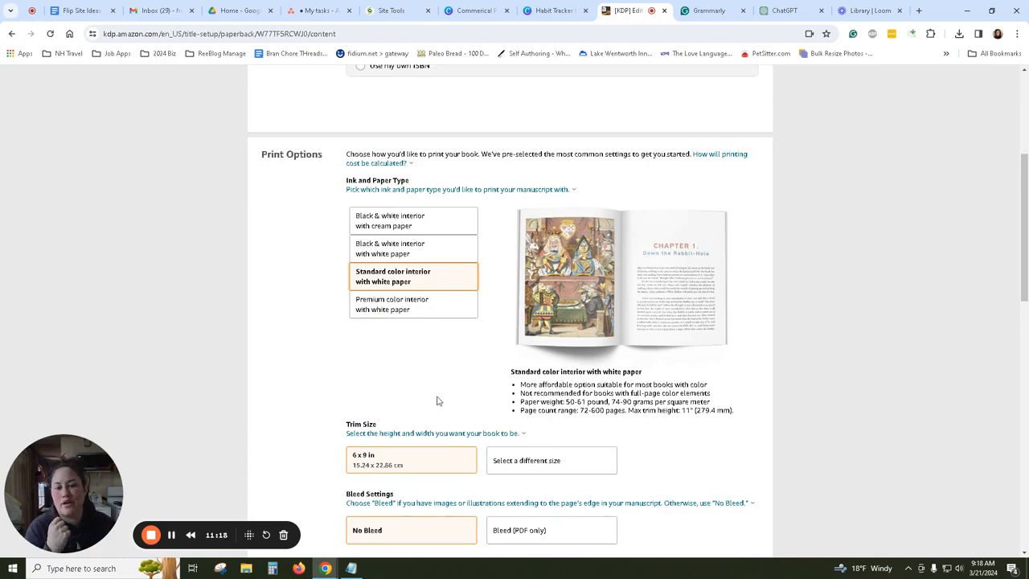
# Set the paperback's bleed setting to Bleed (PDF only).
pyautogui.scroll(-2, 436, 401)
pyautogui.moveTo(406, 347)
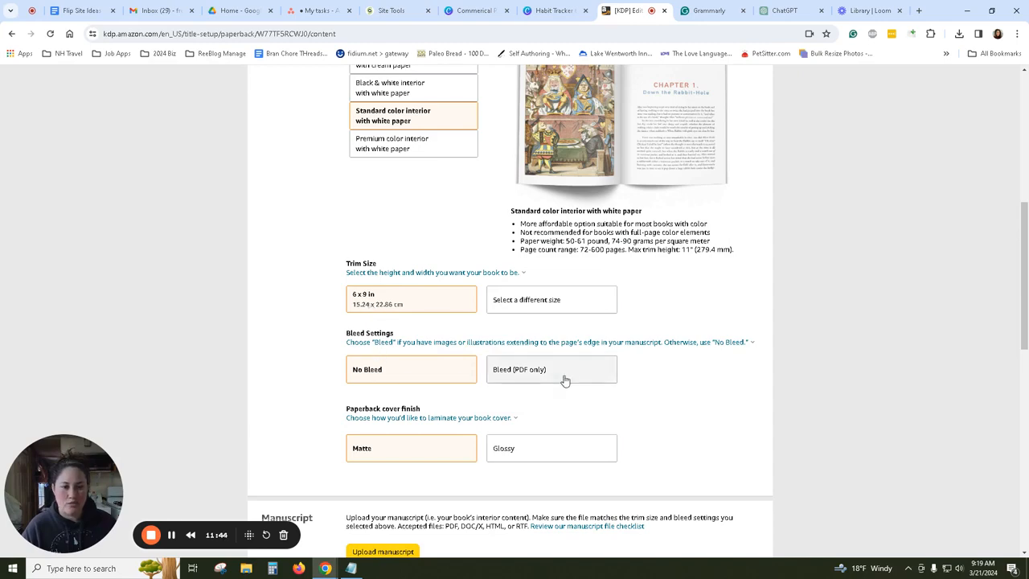
pyautogui.click(537, 373)
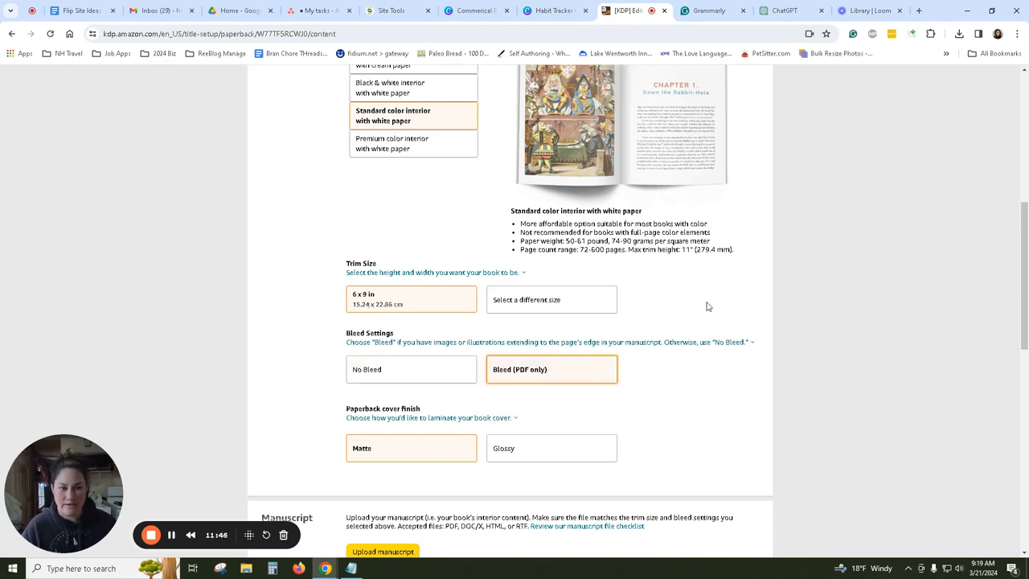
# Upload the PDF "Habit Tracker 6 by 9 inches" from the Downloads folder as the book's manuscript.
pyautogui.scroll(-2, 707, 304)
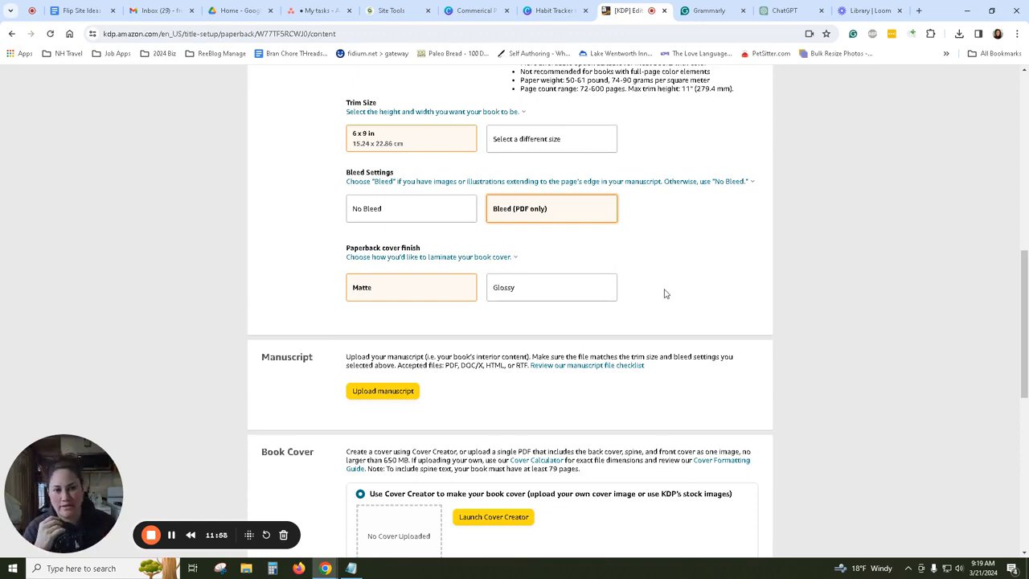
pyautogui.scroll(-2, 664, 293)
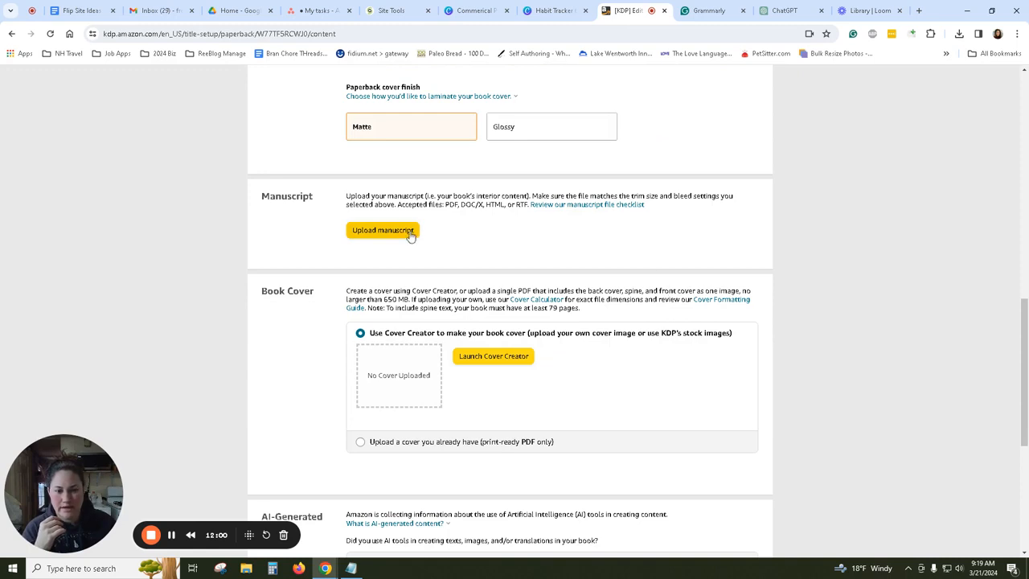
pyautogui.click(412, 232)
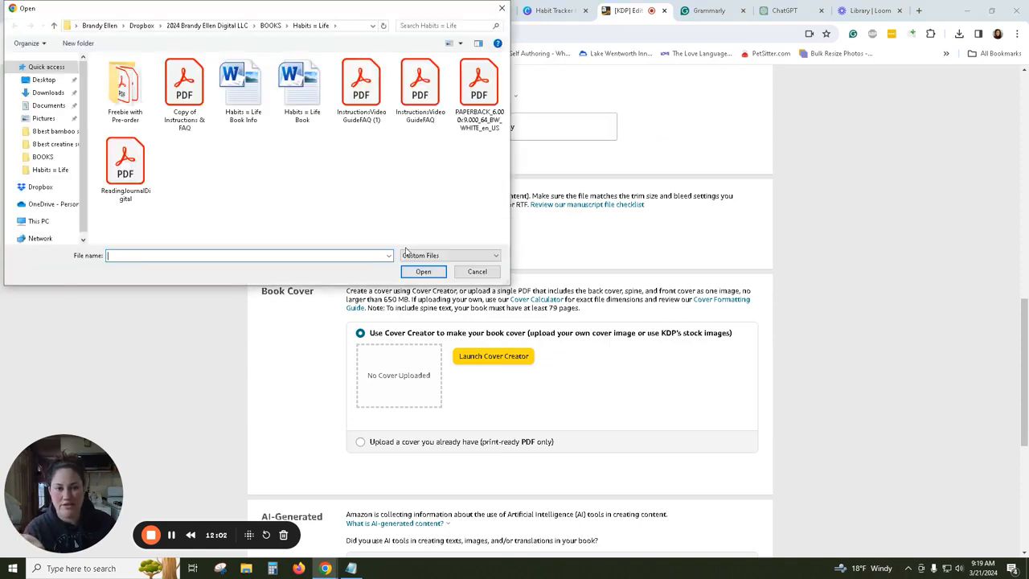
pyautogui.click(63, 93)
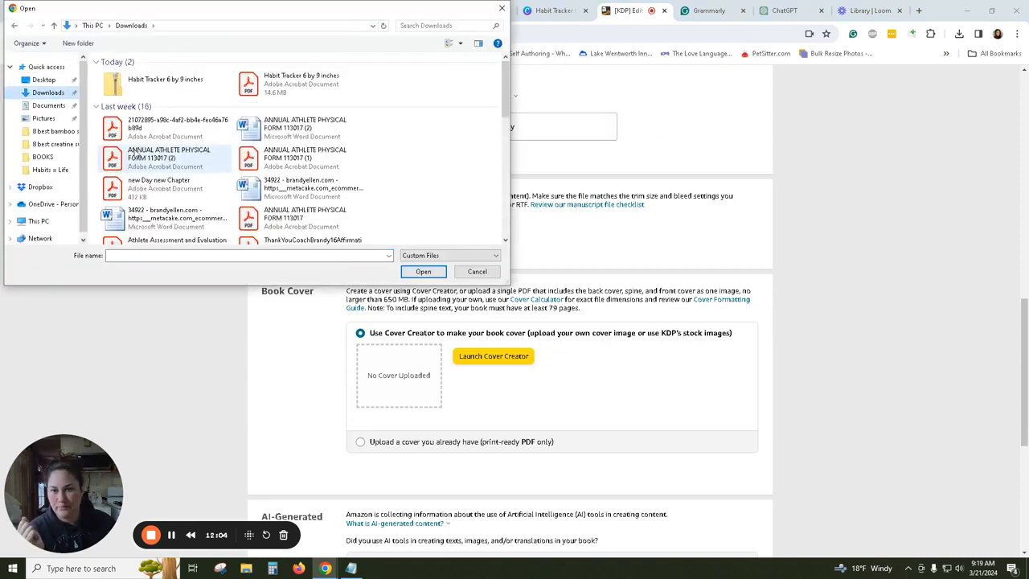
pyautogui.click(294, 83)
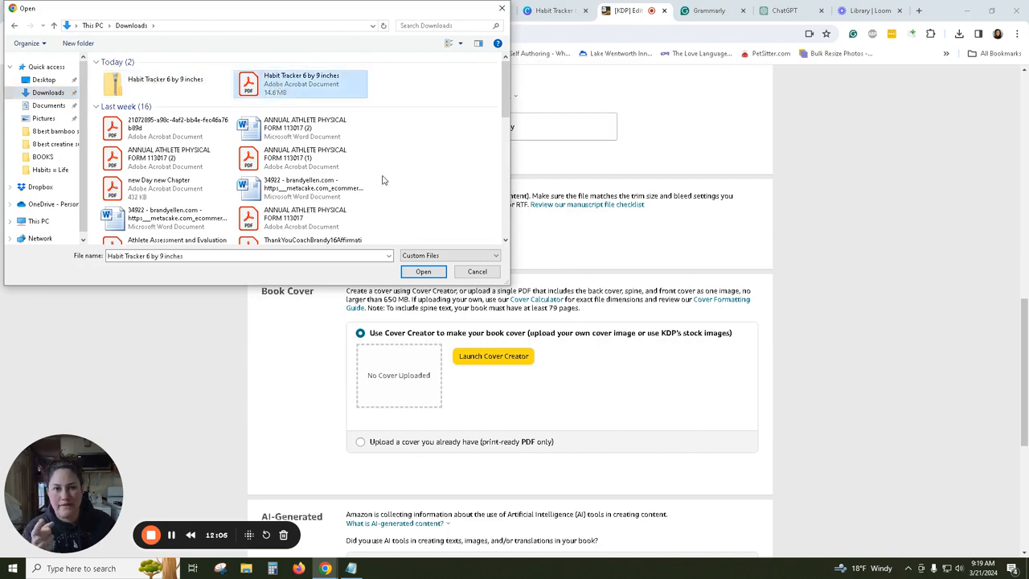
pyautogui.click(423, 272)
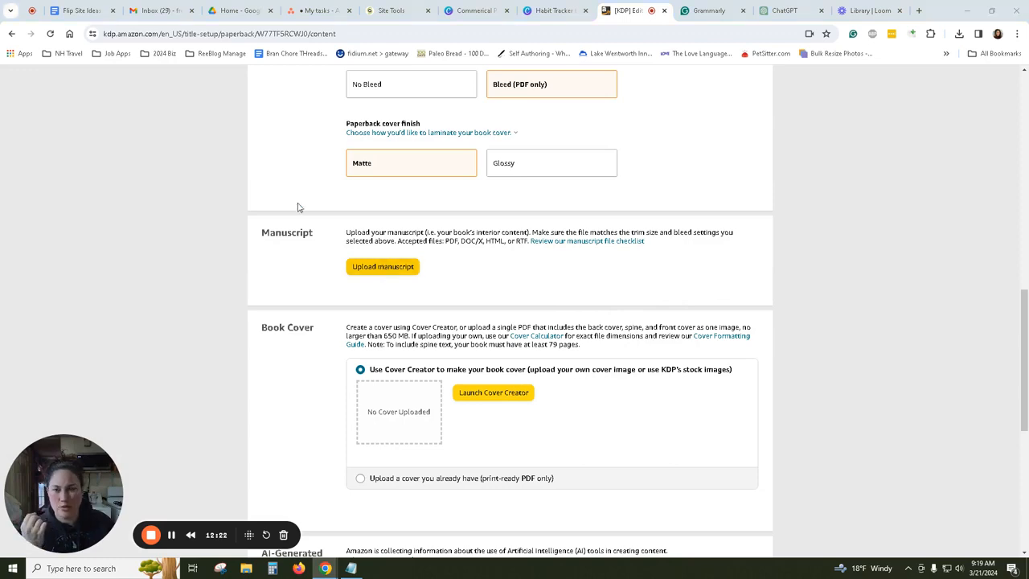
pyautogui.click(275, 87)
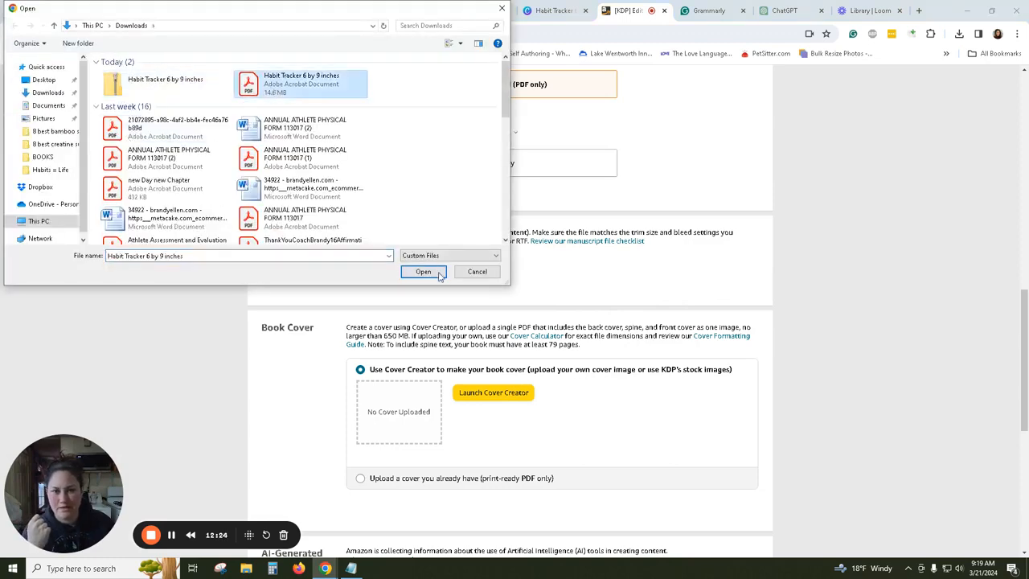
pyautogui.click(423, 272)
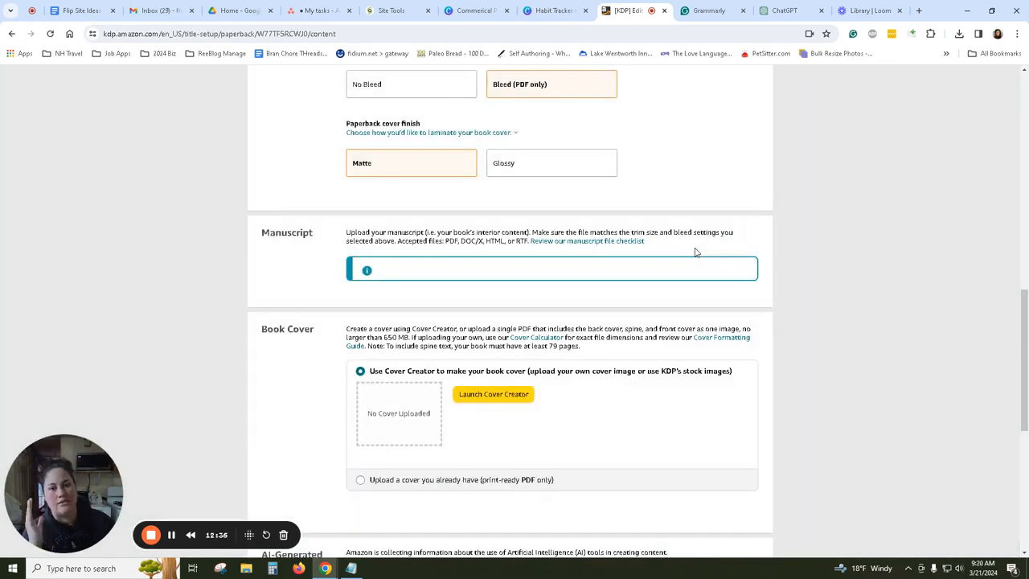
# Launch Cover Creator for the book cover and dismiss its how-to introduction so that it is not shown again.
pyautogui.scroll(-2, 655, 299)
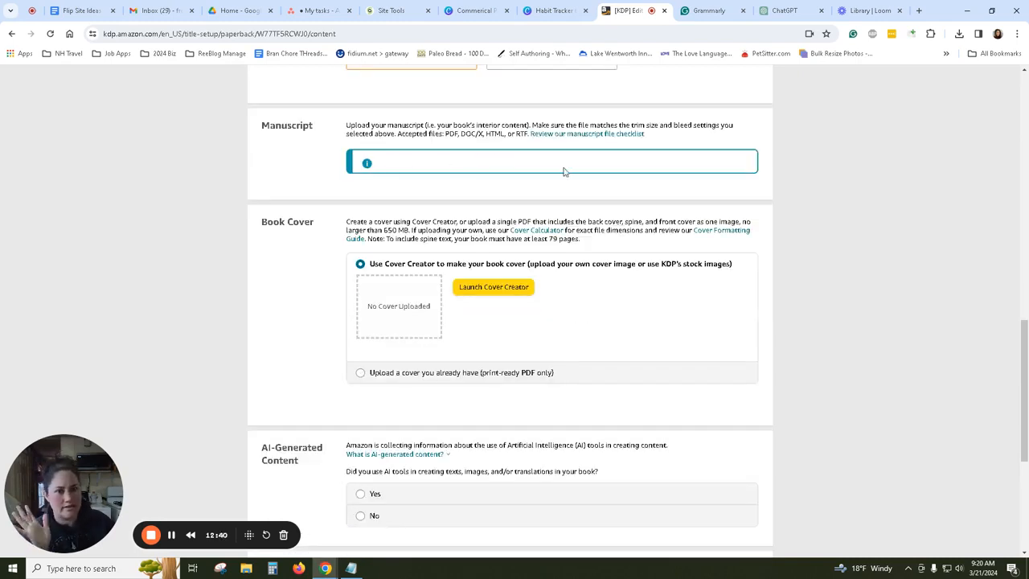
pyautogui.click(519, 296)
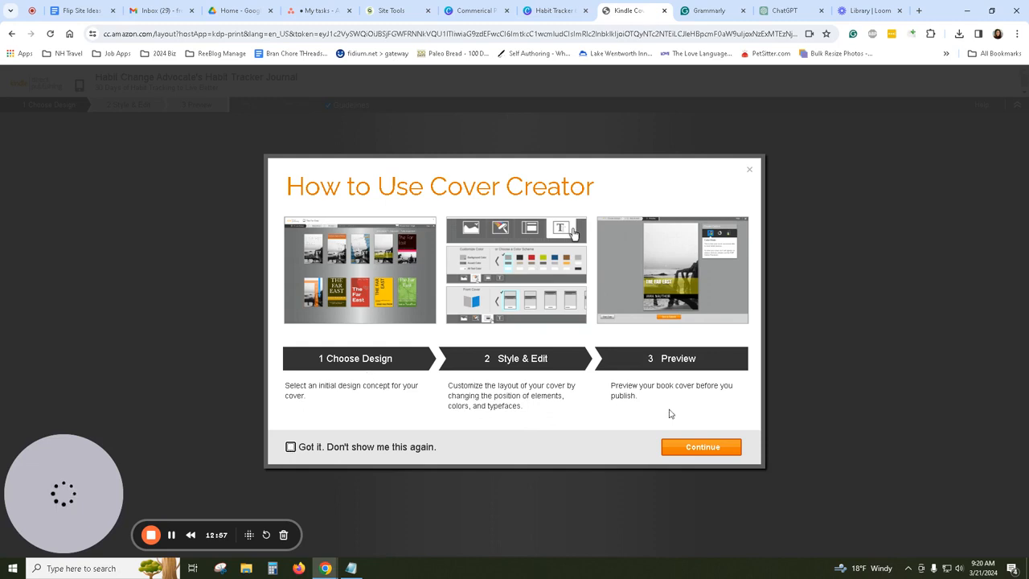
pyautogui.click(291, 447)
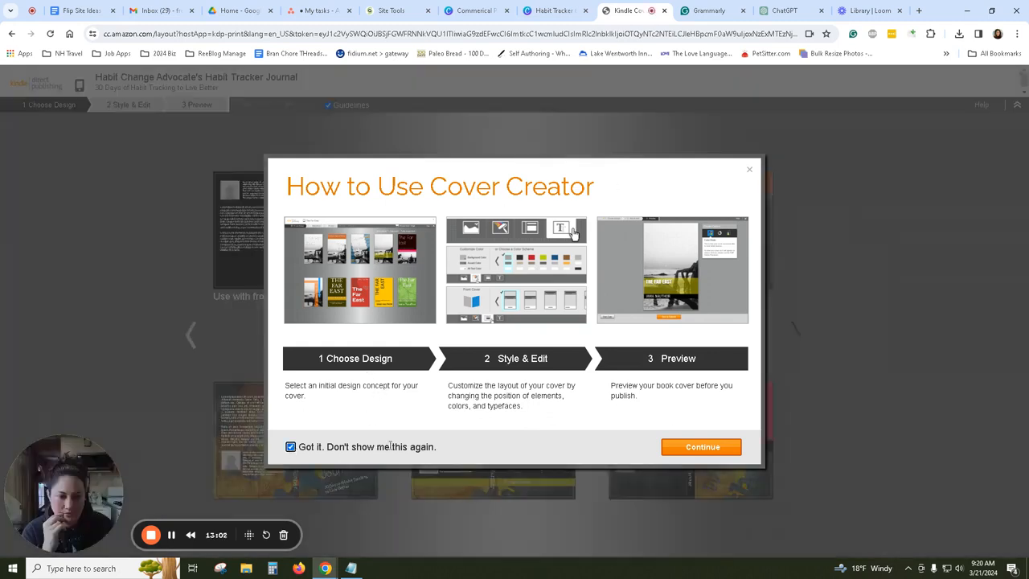
pyautogui.click(701, 447)
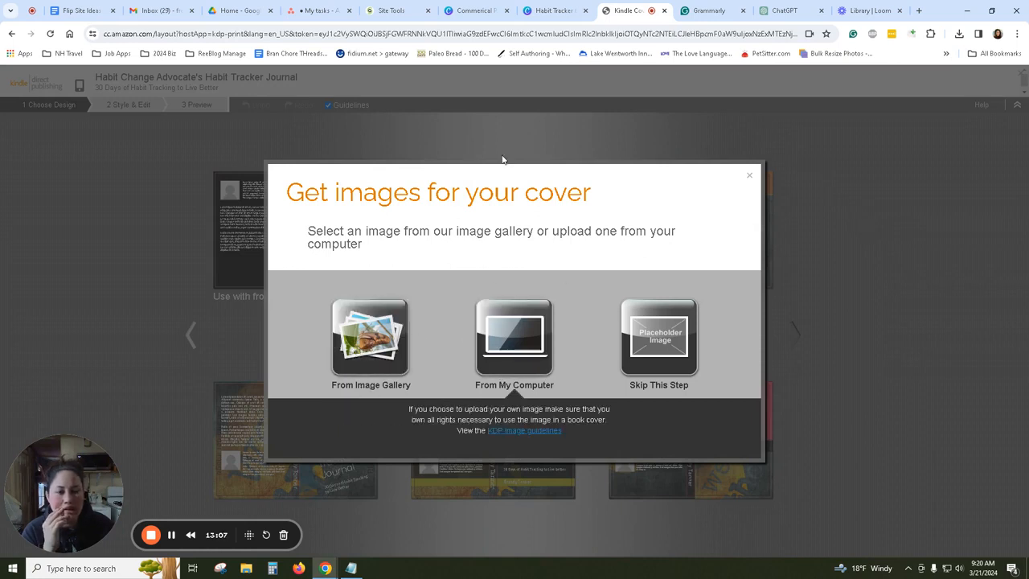
# Open the Pastels collection in the Art Paper category of the cover image gallery.
pyautogui.click(386, 347)
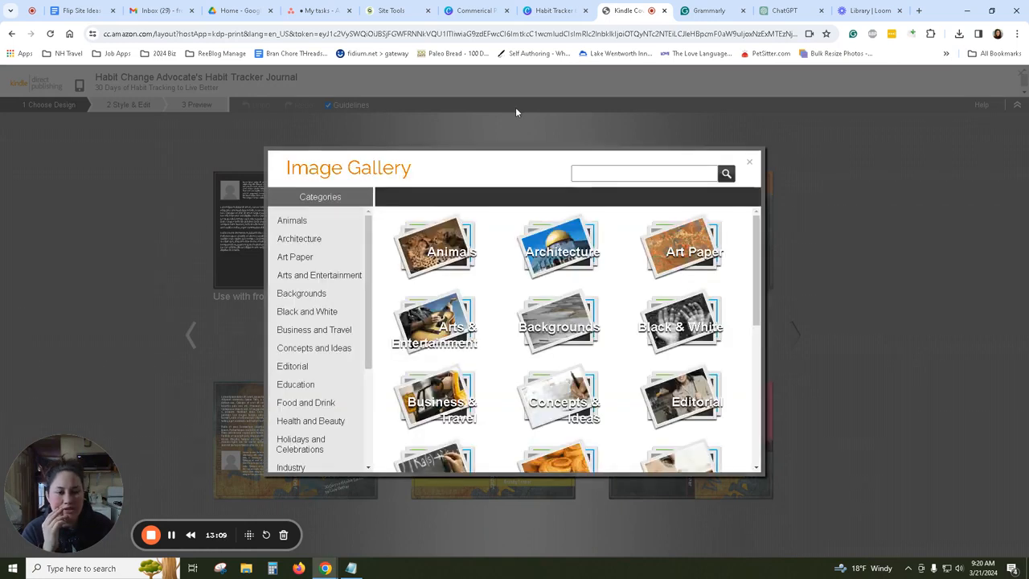
pyautogui.click(453, 246)
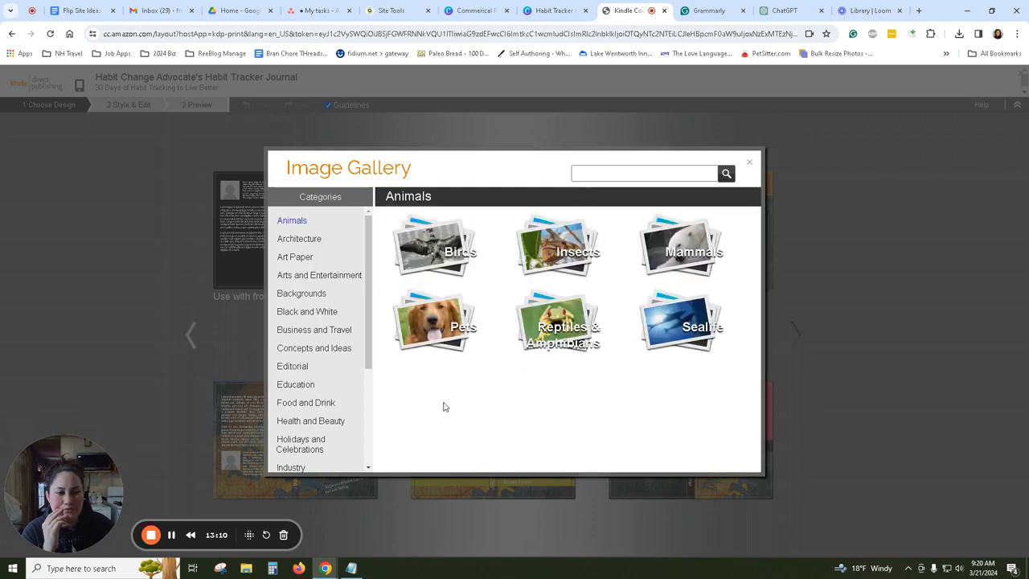
pyautogui.click(312, 256)
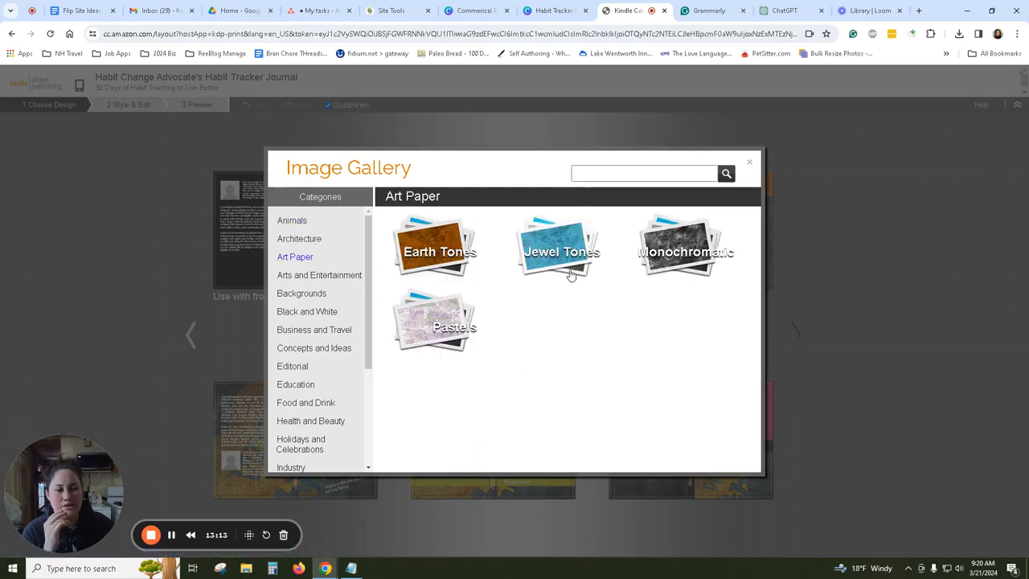
pyautogui.click(455, 318)
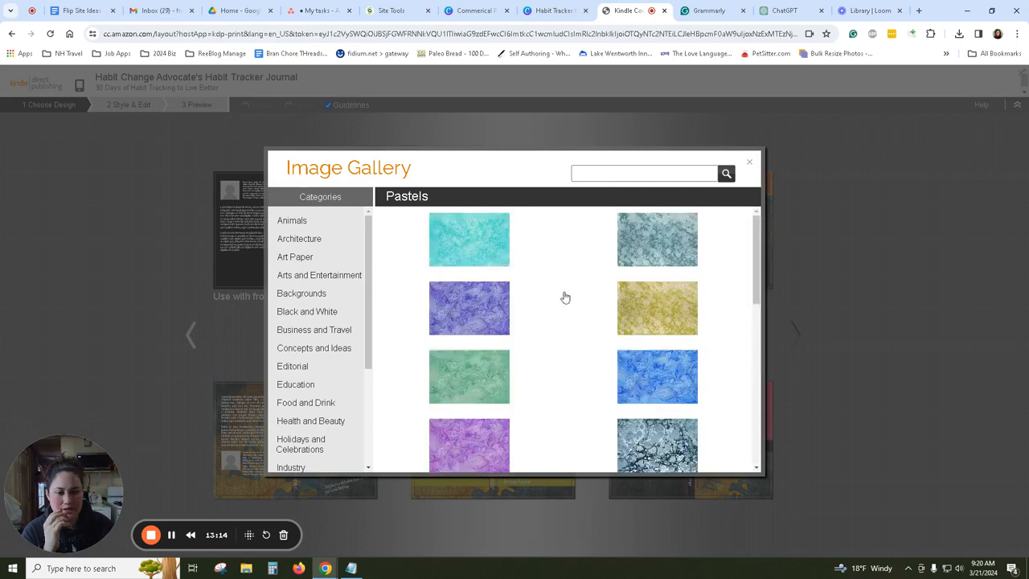
# Browse the pastel textures for a cover background, opening the details of images 001-113 and 001-134.
pyautogui.scroll(-2, 596, 288)
pyautogui.click(480, 289)
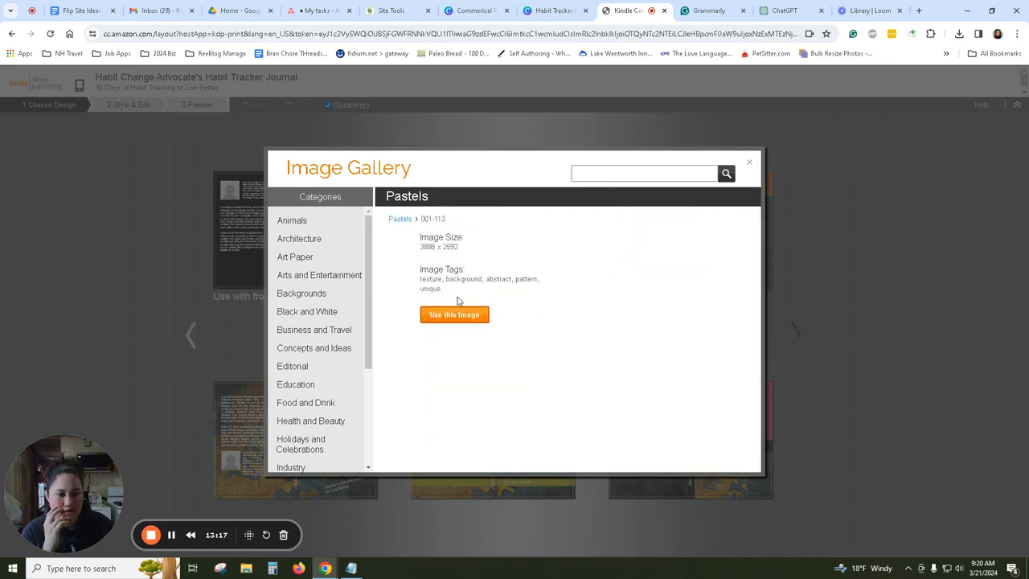
pyautogui.click(402, 220)
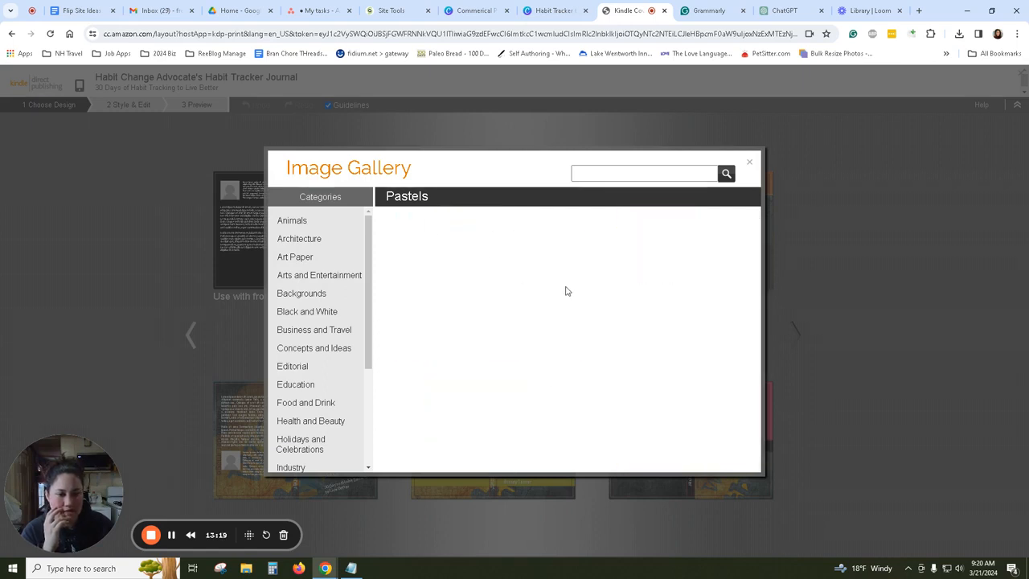
pyautogui.scroll(-1, 660, 341)
pyautogui.scroll(-3, 657, 340)
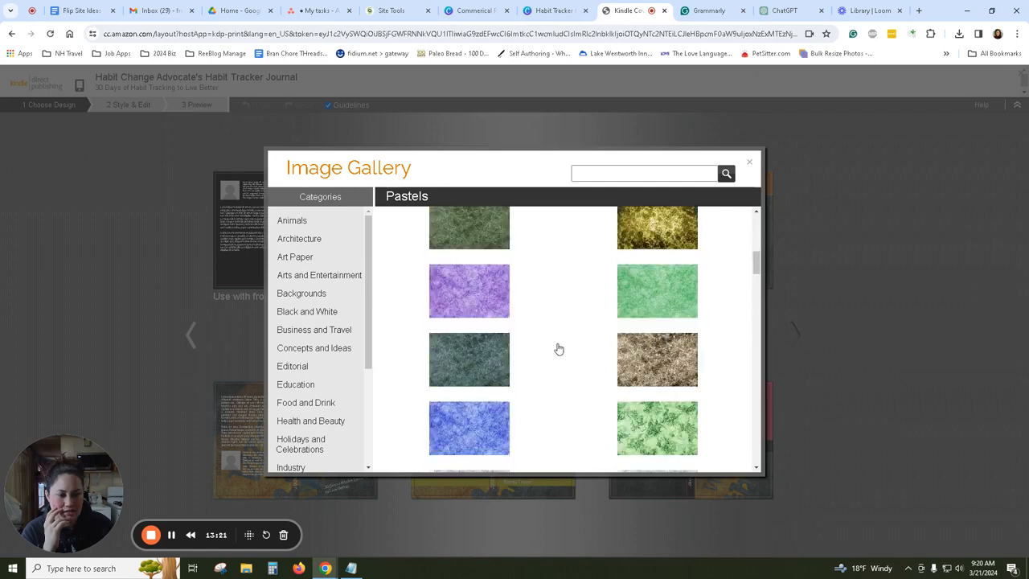
pyautogui.scroll(-2, 558, 349)
pyautogui.scroll(-2, 570, 324)
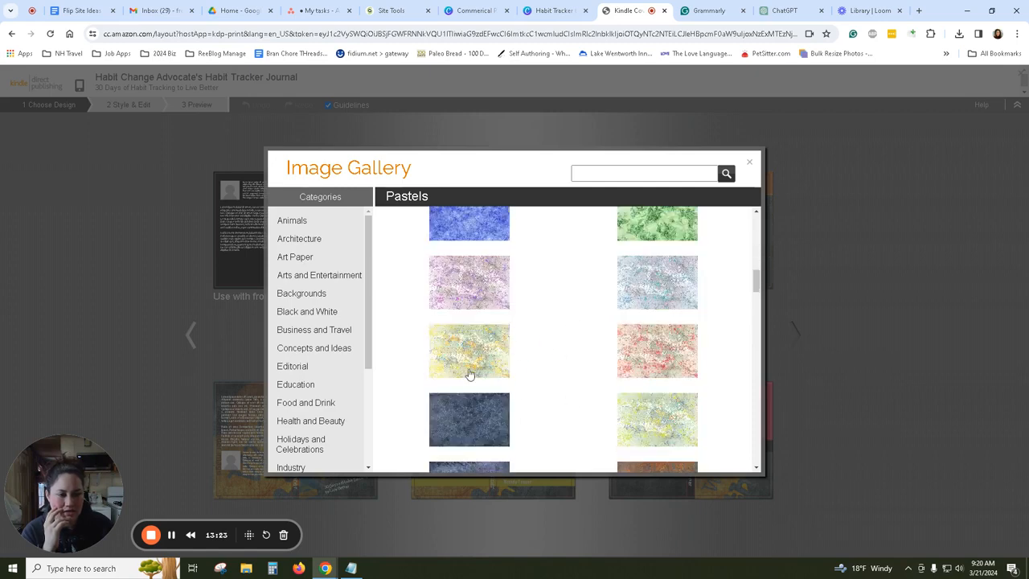
pyautogui.click(650, 341)
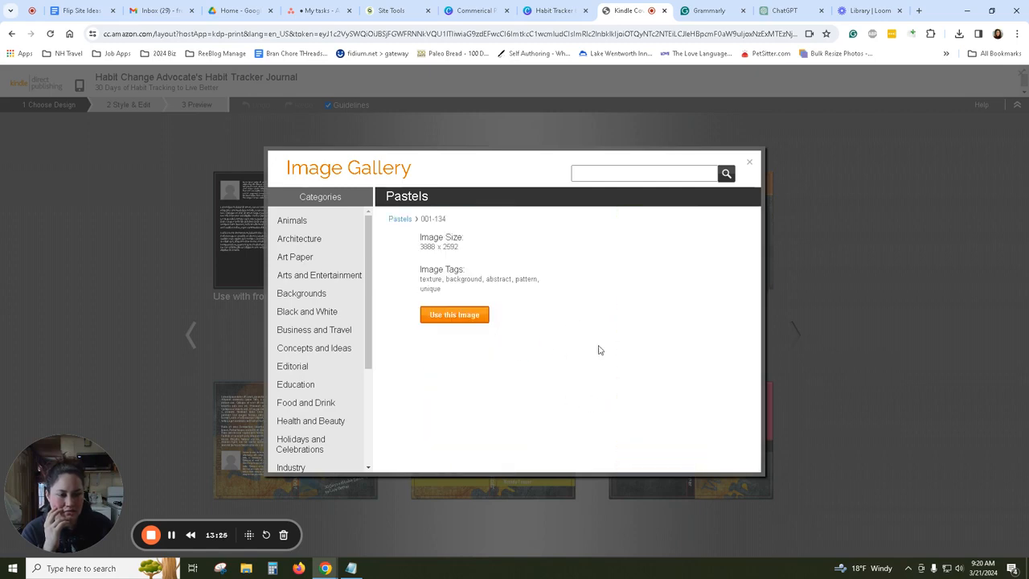
pyautogui.click(402, 221)
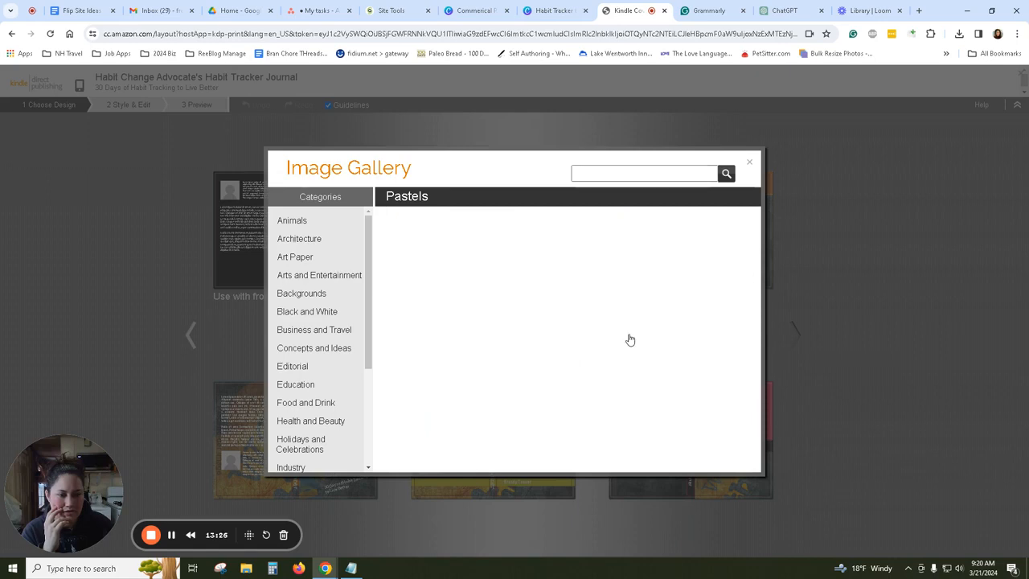
# Use the dark teal texture 001-150 from the Pastels collection as the cover image.
pyautogui.scroll(-5, 596, 343)
pyautogui.scroll(-3, 596, 342)
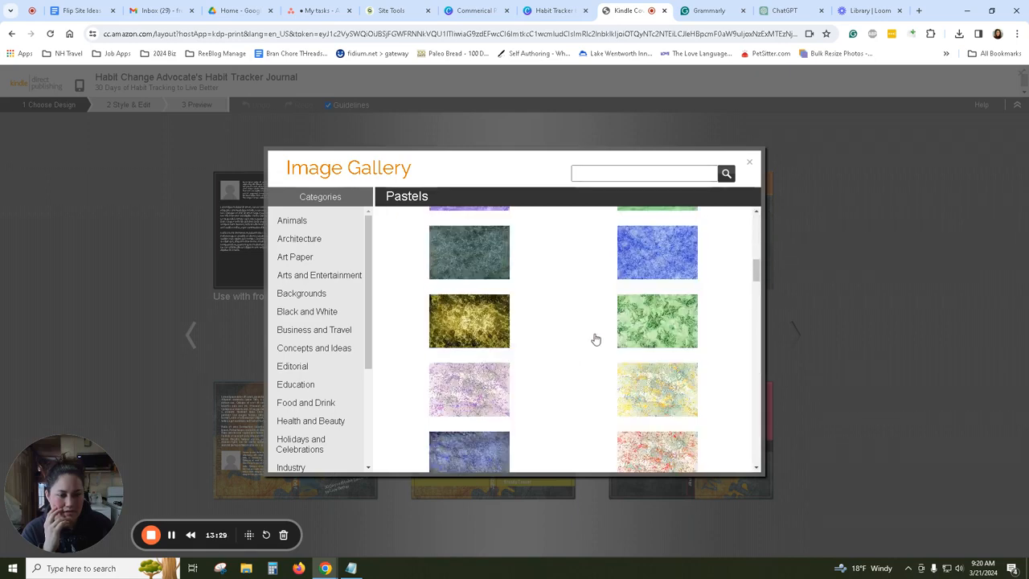
pyautogui.click(474, 255)
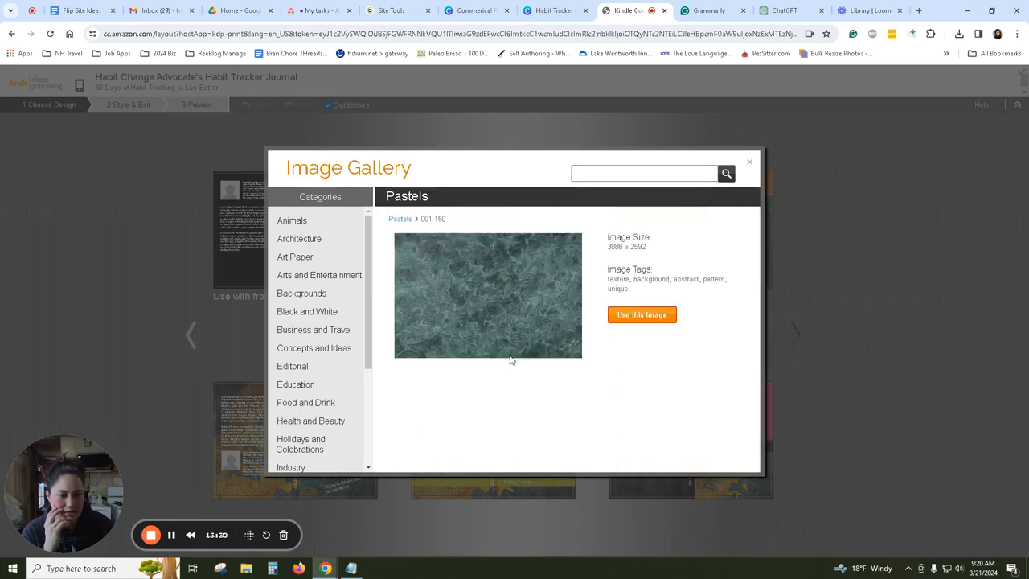
pyautogui.click(643, 317)
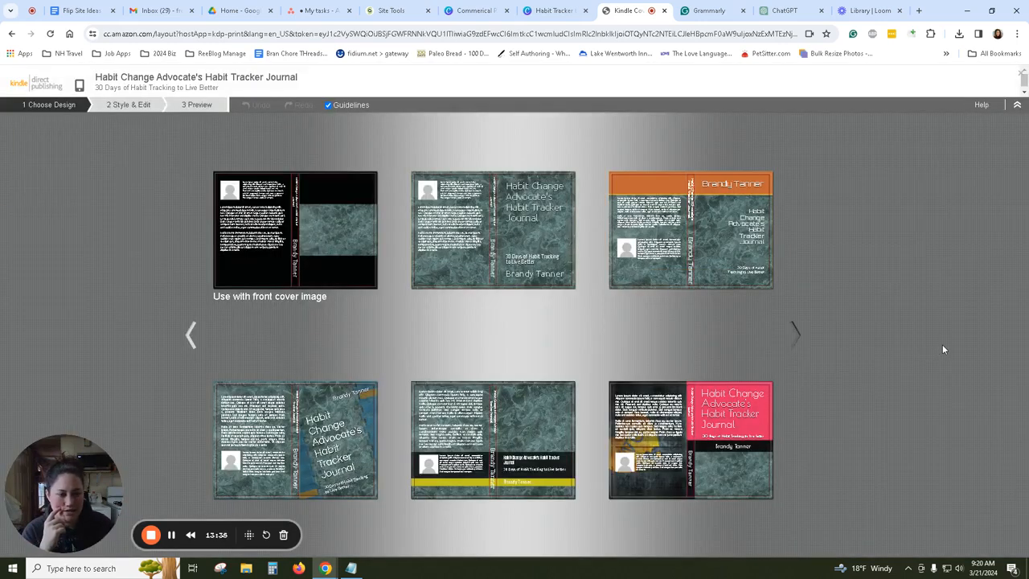
# Choose the cover design with the texture across the whole cover and no colored bands, and dismiss the quick tutorial.
pyautogui.moveTo(545, 243)
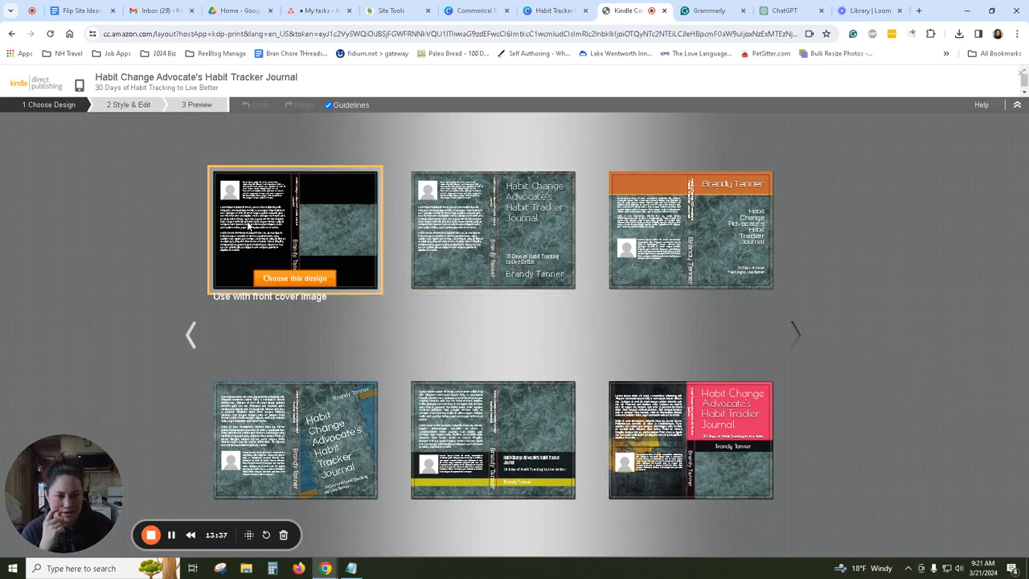
pyautogui.moveTo(749, 427)
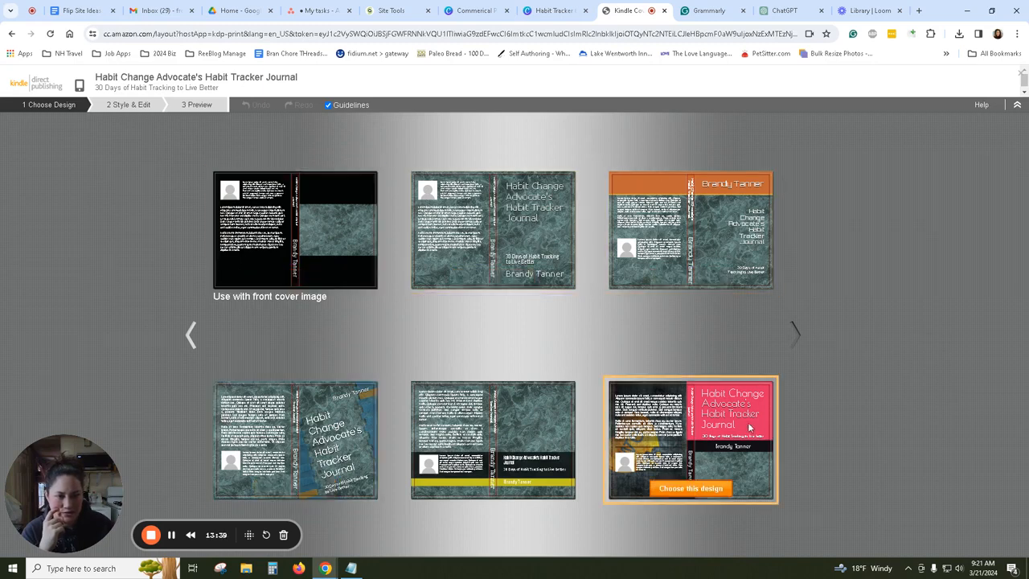
pyautogui.click(497, 279)
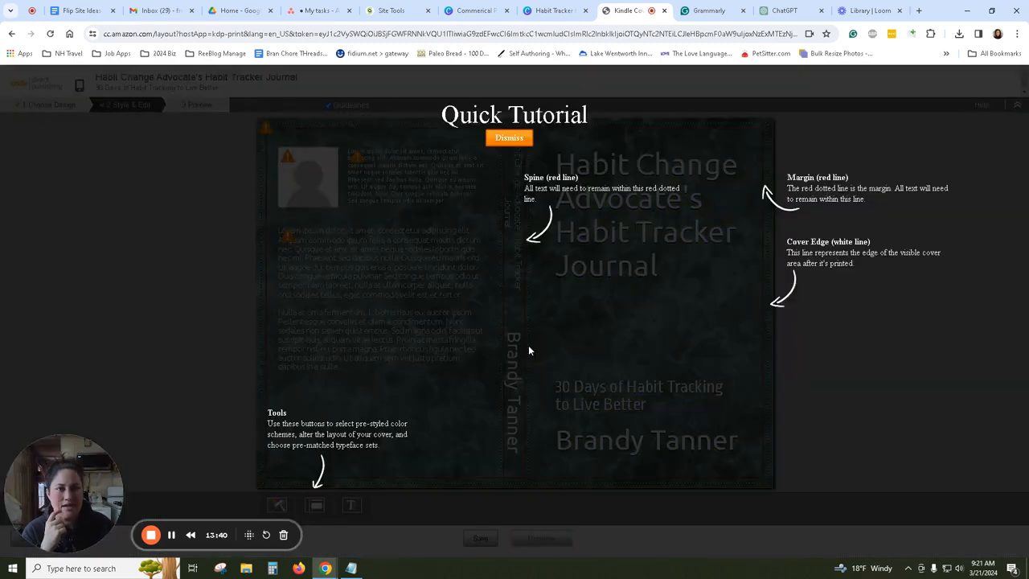
pyautogui.click(508, 138)
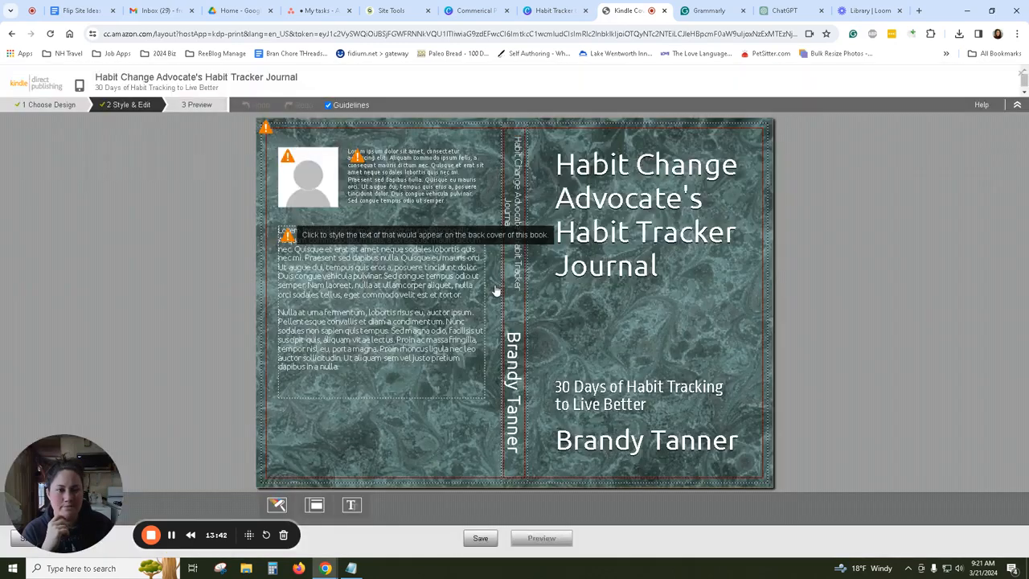
# Upload the photo 2023-07-13 10.08.55 from the Downloads folder as the author picture on the back cover.
pyautogui.click(309, 178)
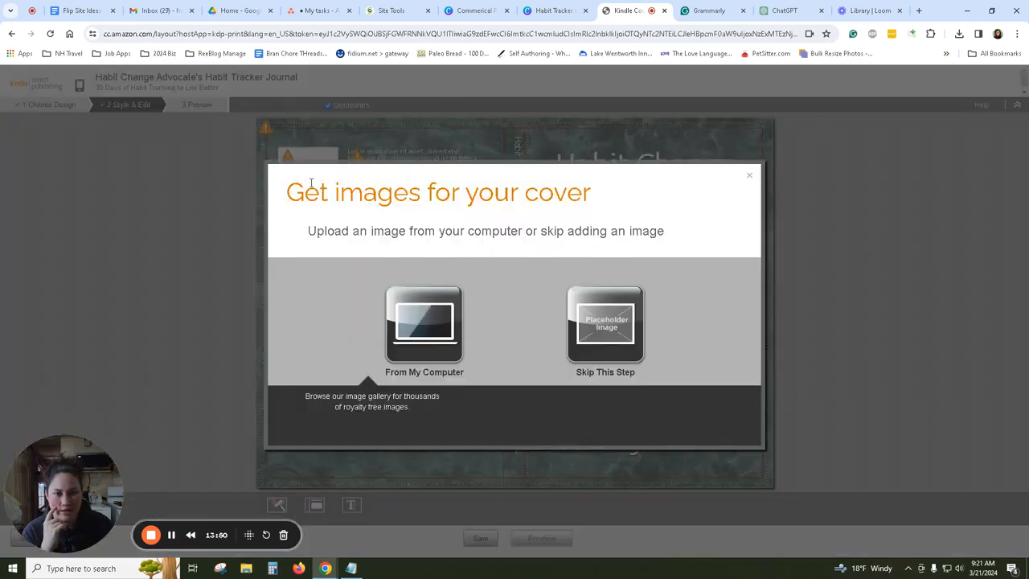
pyautogui.click(439, 345)
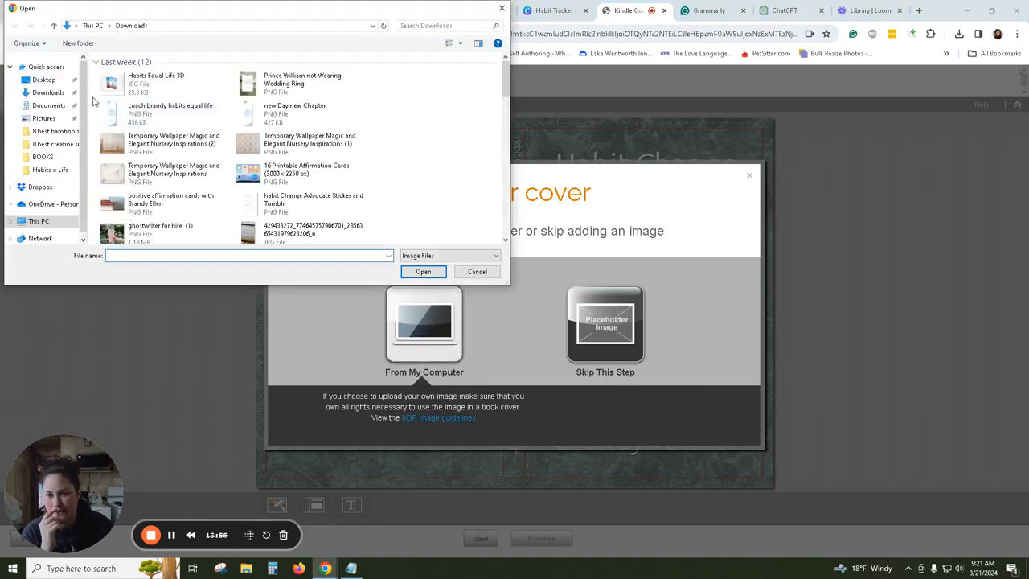
pyautogui.scroll(-5, 301, 121)
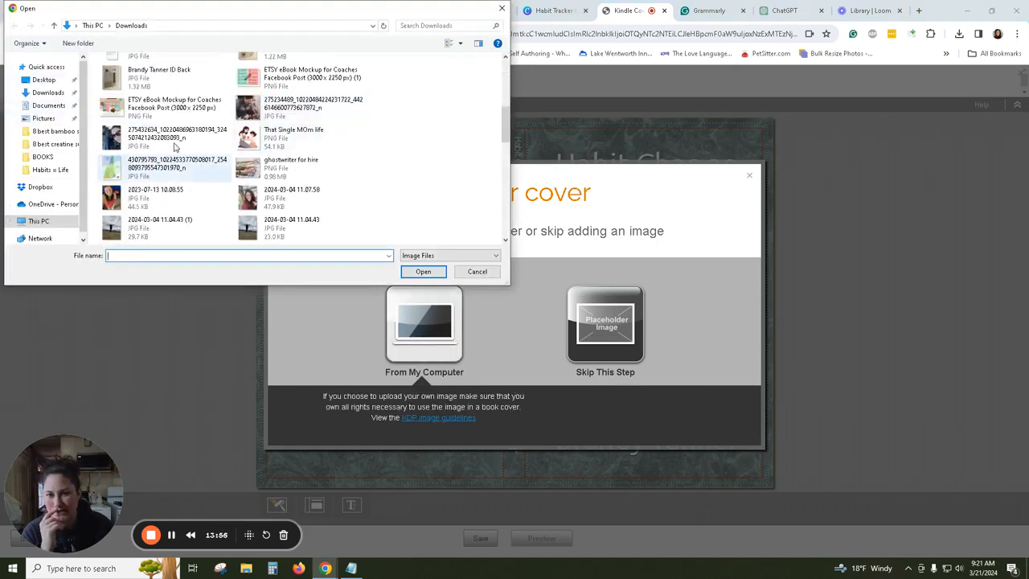
pyautogui.scroll(-2, 182, 145)
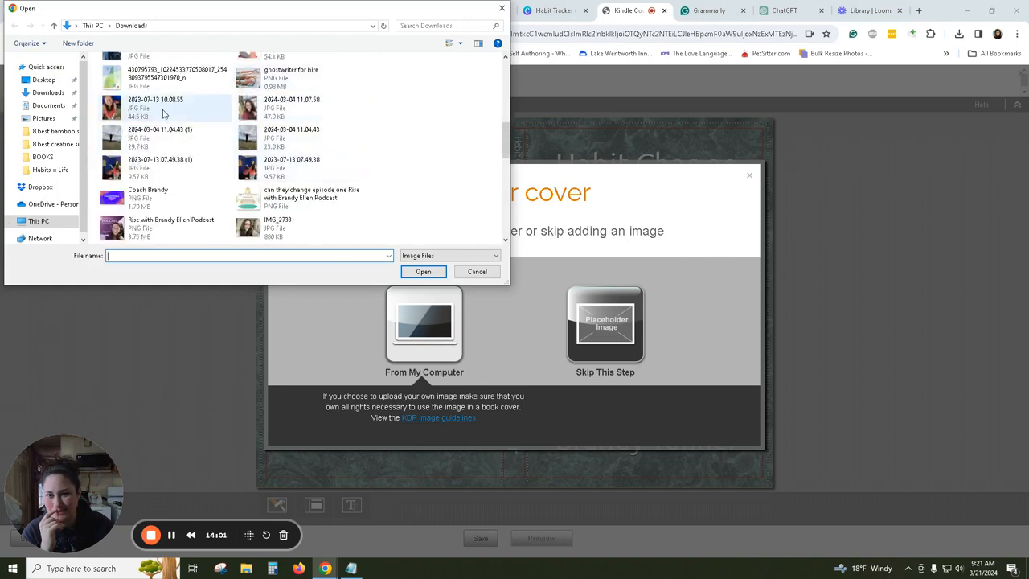
pyautogui.click(201, 109)
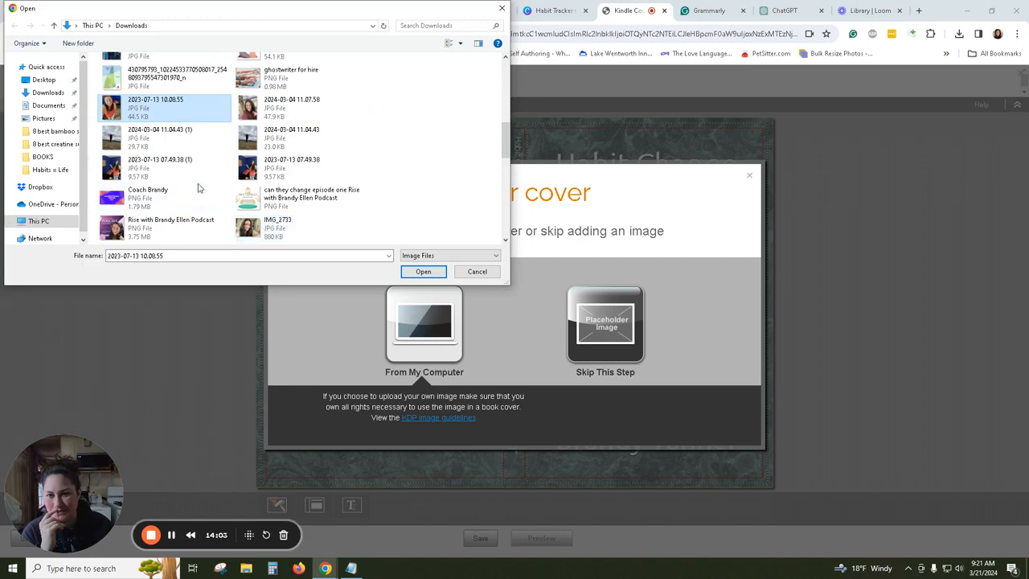
pyautogui.scroll(3, 199, 187)
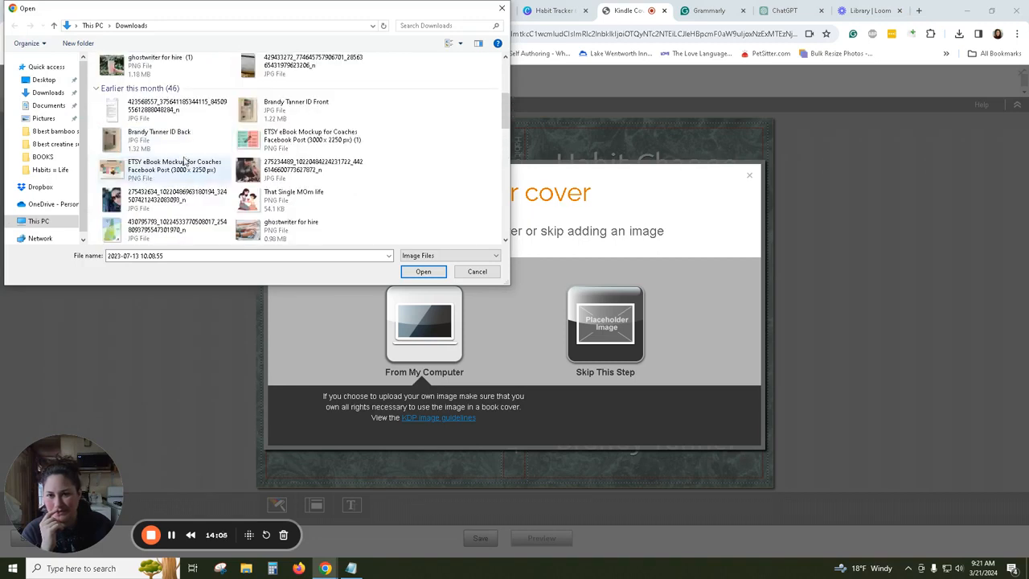
pyautogui.scroll(-1, 153, 189)
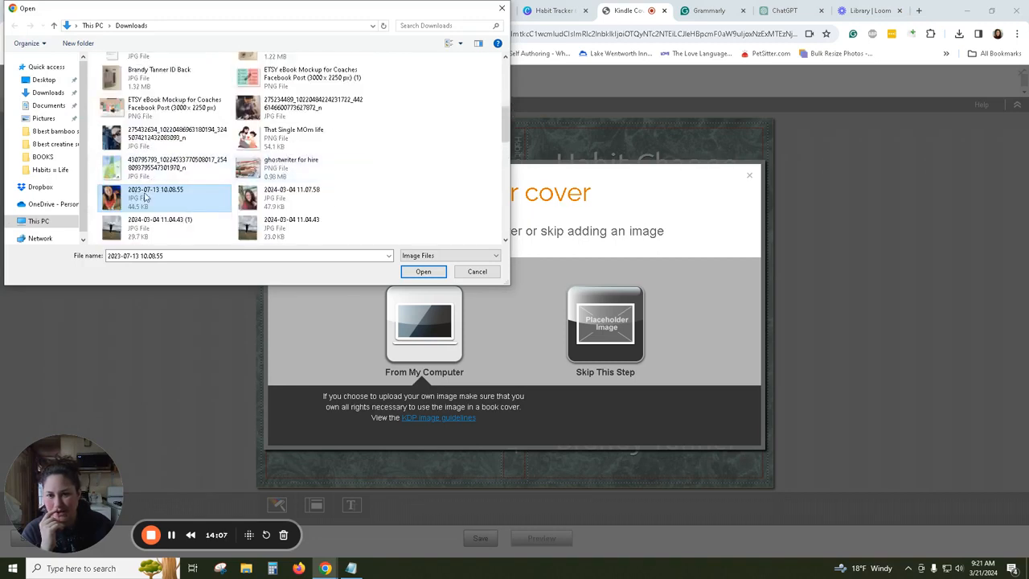
pyautogui.click(423, 271)
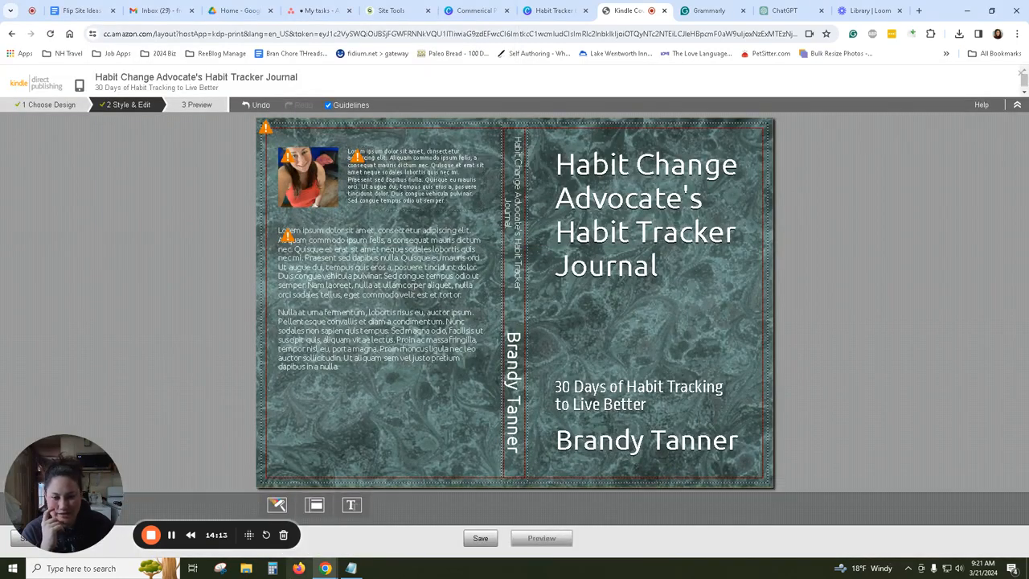
# Switch to Microsoft Word and try to open the recent document Habits = Life Book Info.
pyautogui.click(60, 565)
pyautogui.write('word')
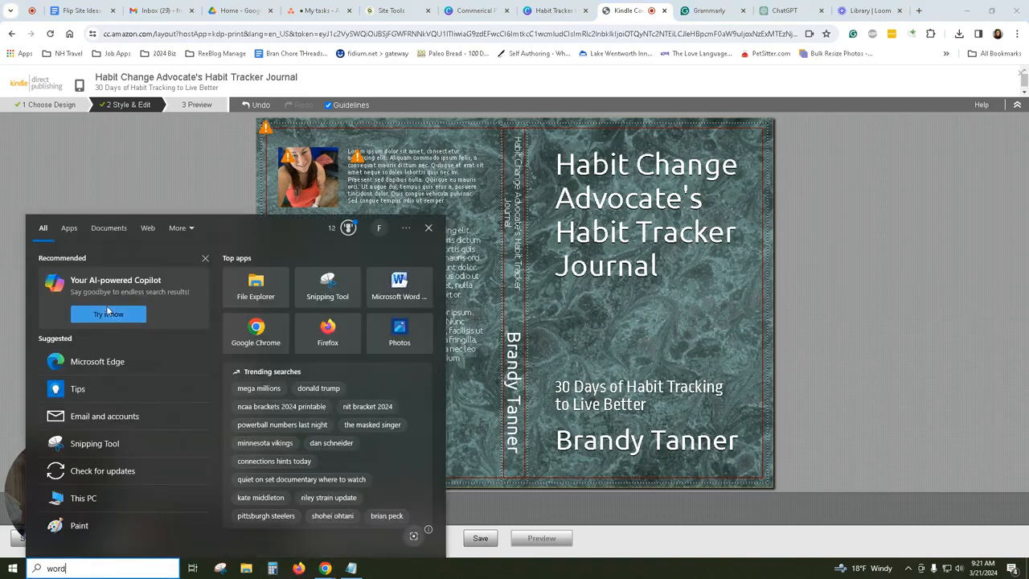
pyautogui.click(93, 278)
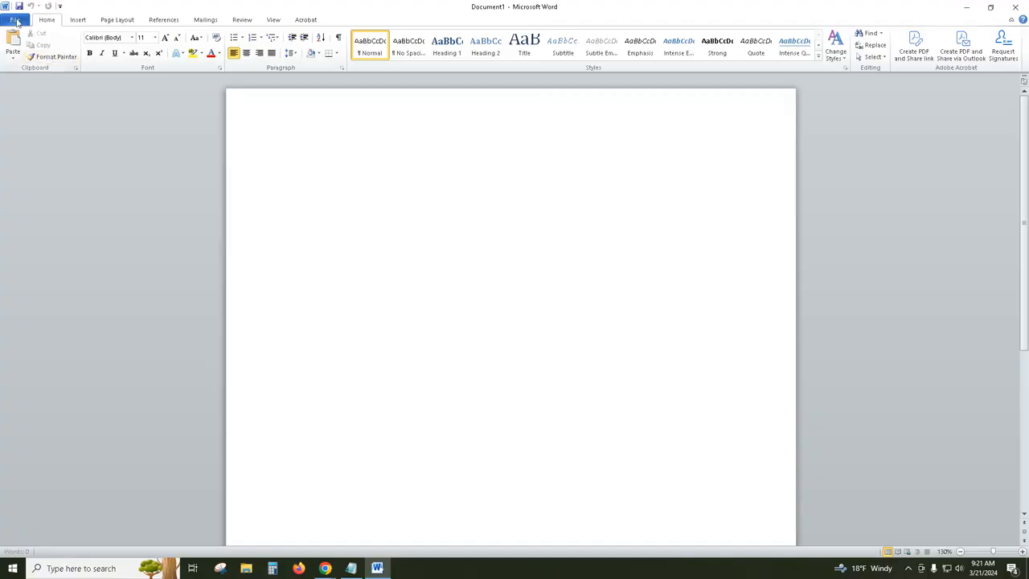
pyautogui.click(16, 22)
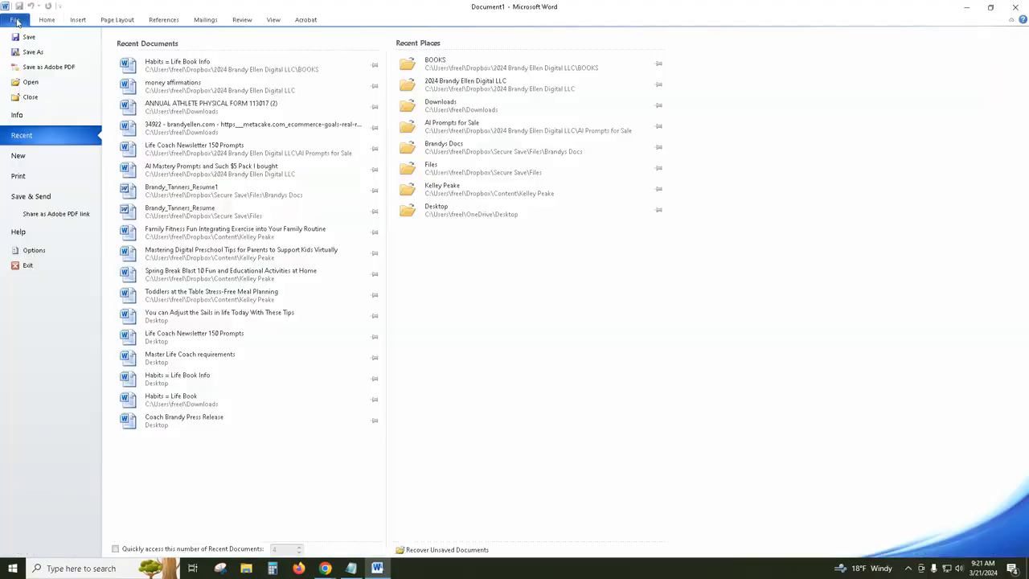
pyautogui.click(166, 64)
pyautogui.click(501, 319)
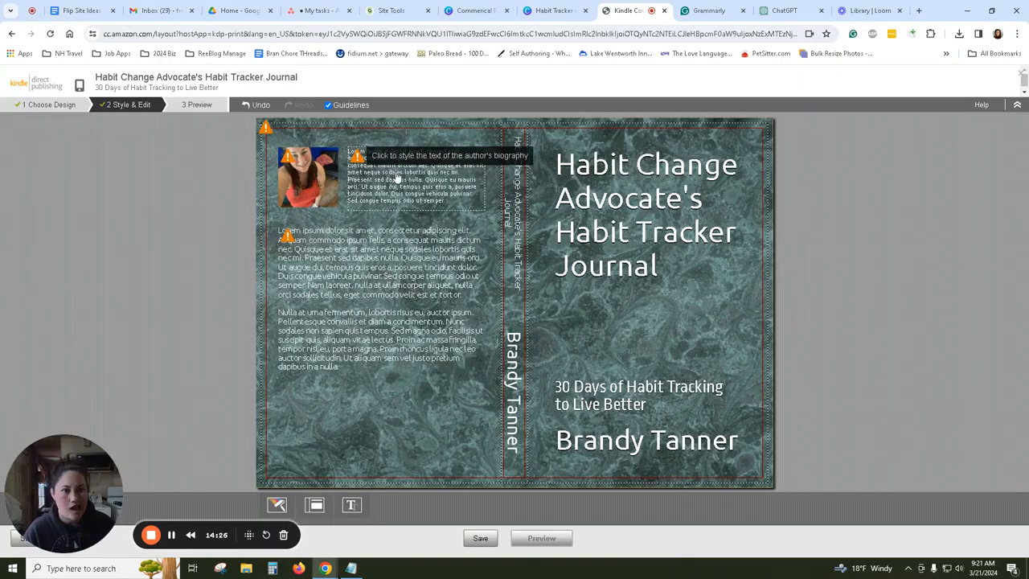
# Start editing the author biography, and open the Habits = Life Book Info document from the Habits = Life folder in File Explorer.
pyautogui.click(396, 171)
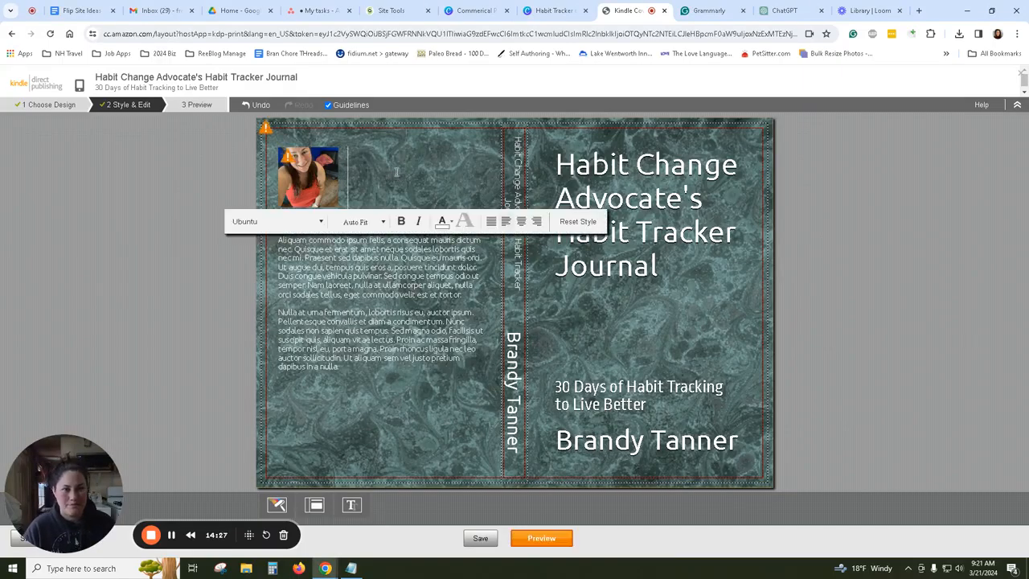
pyautogui.click(276, 505)
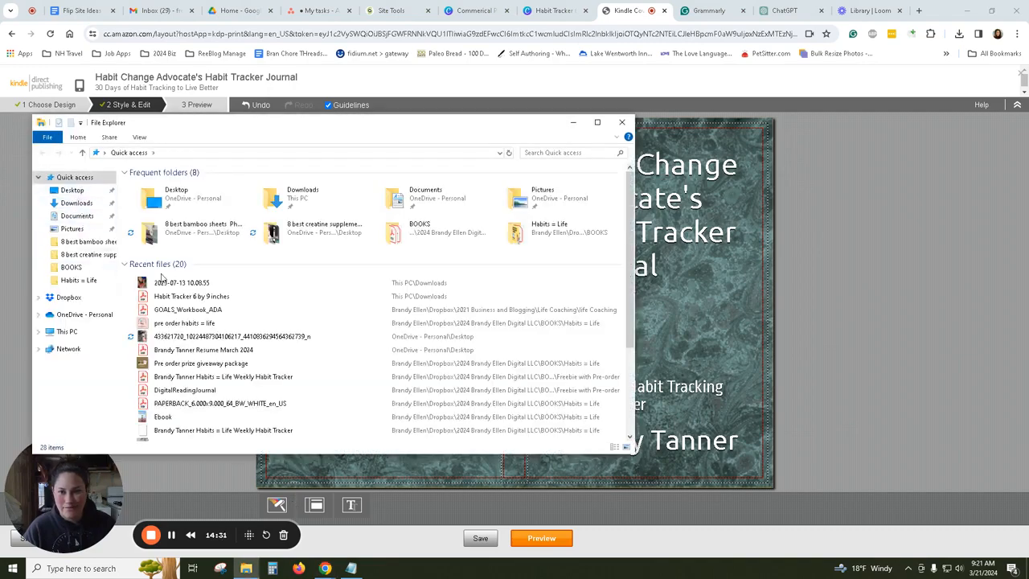
pyautogui.click(80, 280)
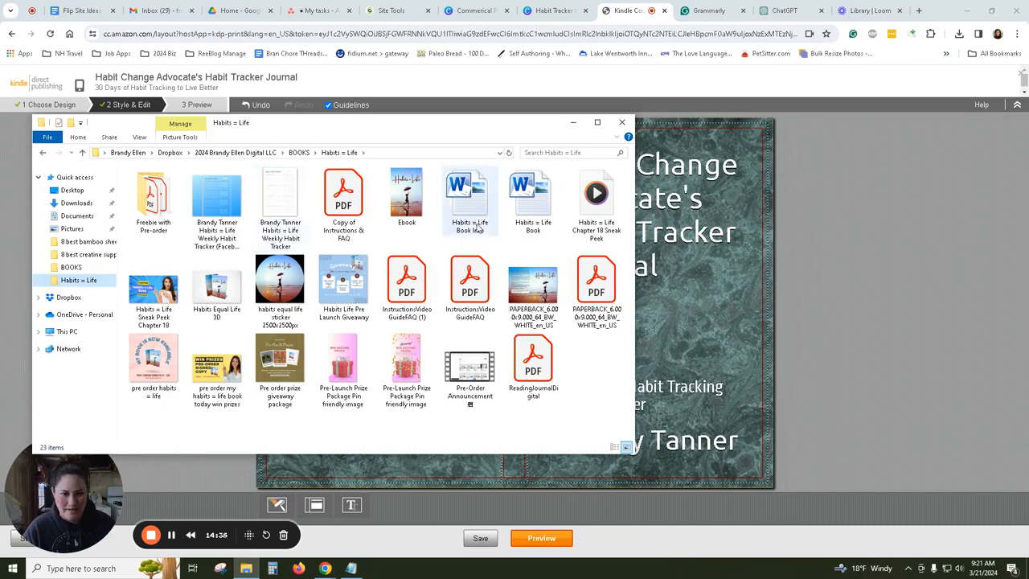
pyautogui.doubleClick(455, 206)
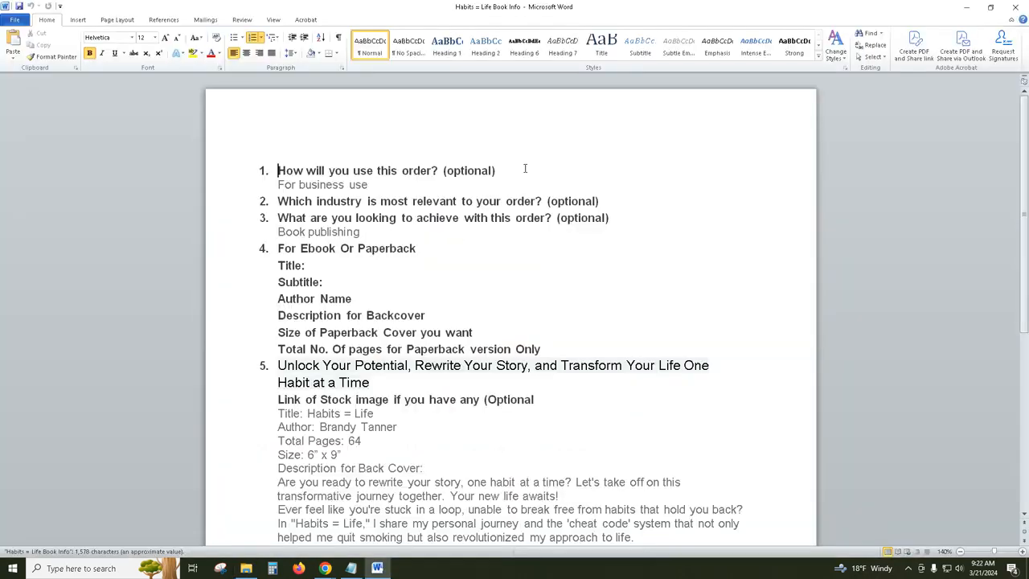
# Copy the biography text under About the Author at the end of the Word document.
pyautogui.scroll(-5, 402, 183)
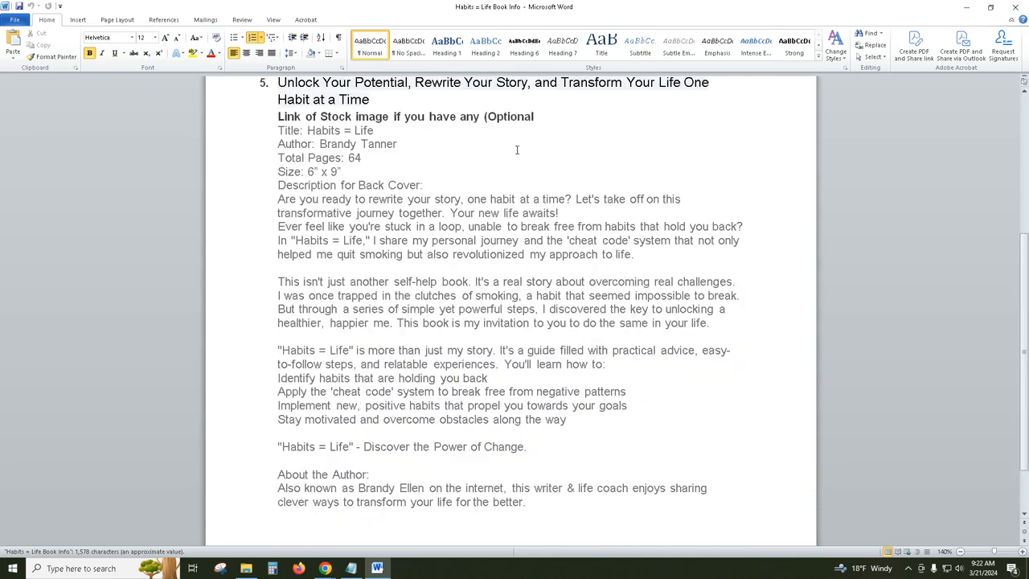
pyautogui.scroll(-2, 503, 316)
pyautogui.moveTo(599, 478); pyautogui.dragTo(279, 424)
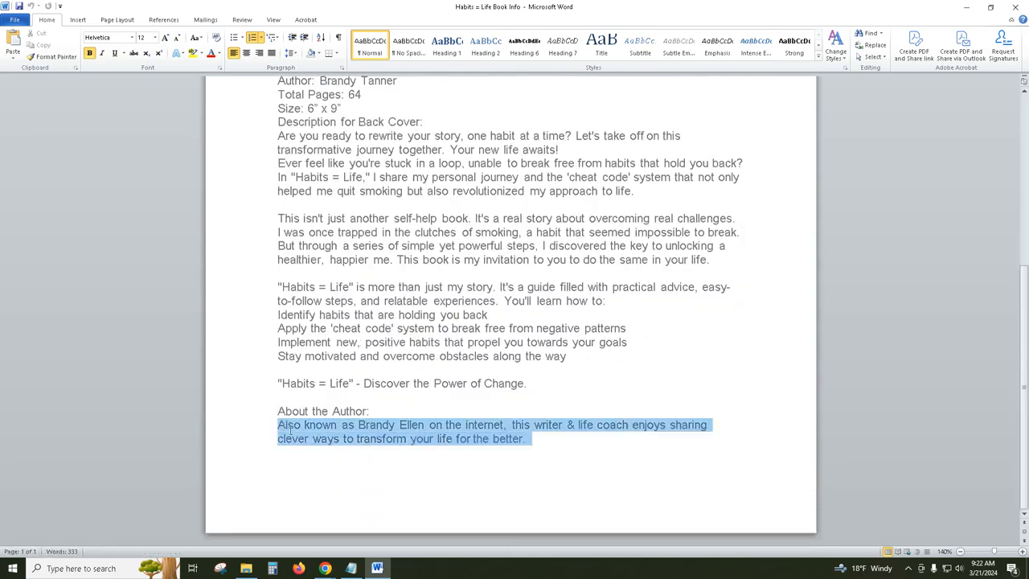
pyautogui.rightClick(337, 439)
pyautogui.click(374, 278)
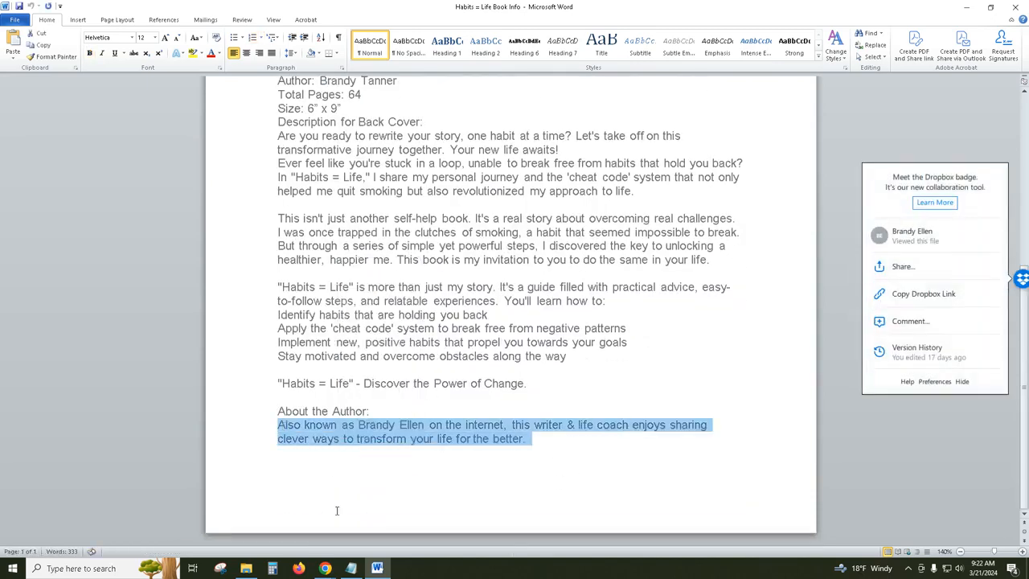
# Return to Kindle Cover Creator in Chrome and paste the copied biography into the author text beside the photo.
pyautogui.click(325, 568)
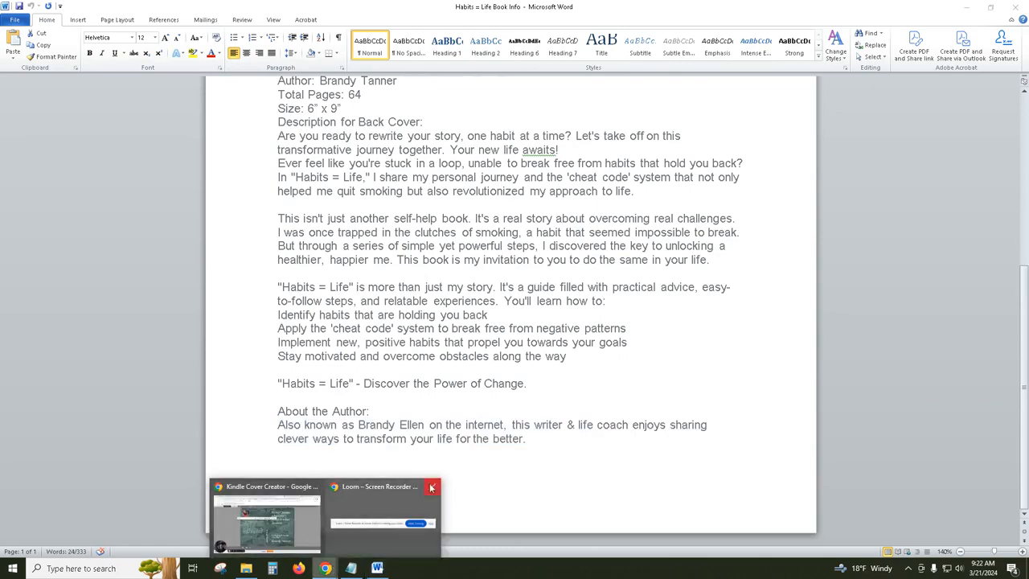
pyautogui.click(265, 522)
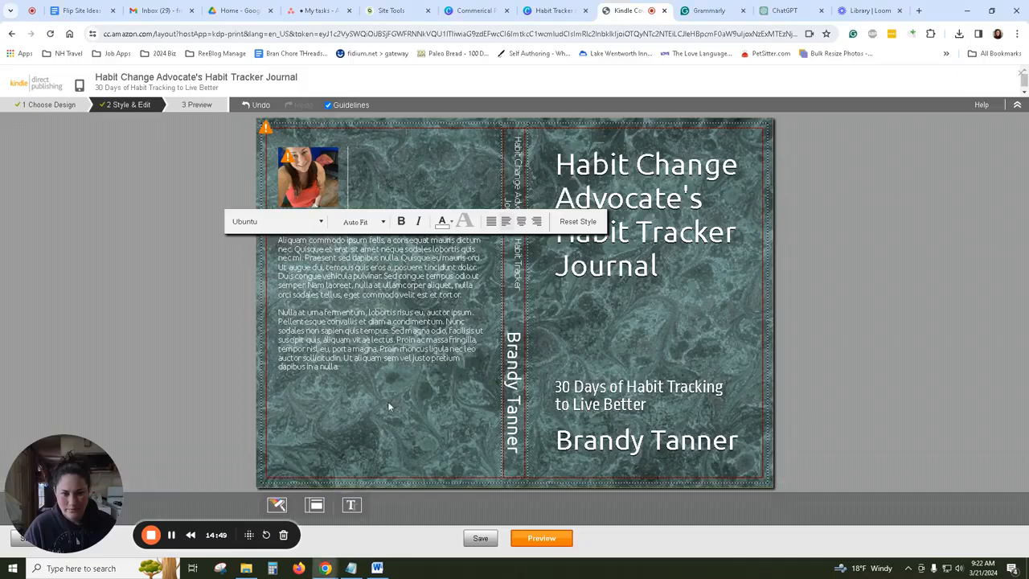
pyautogui.hotkey('ctrl', 'v')
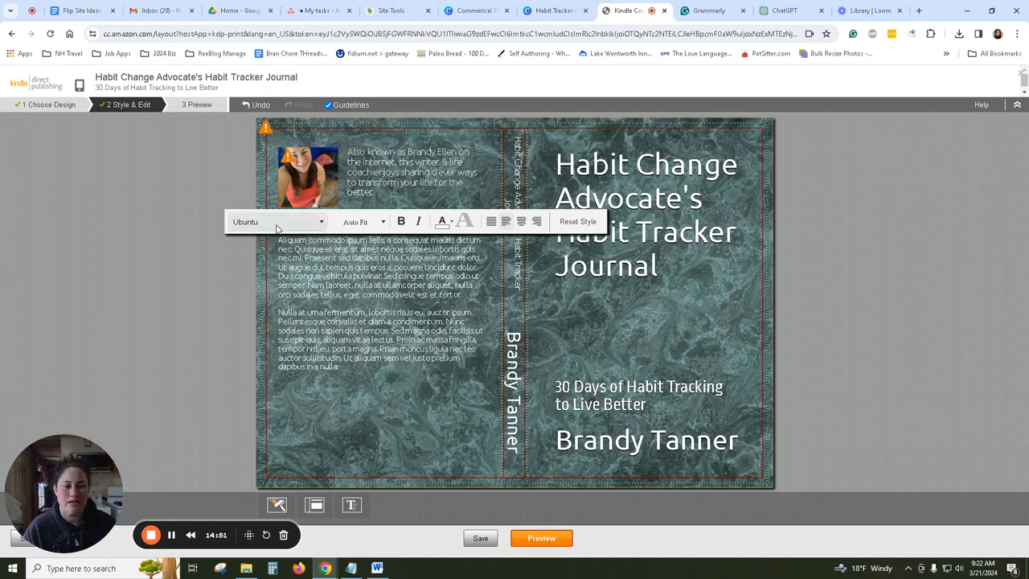
pyautogui.click(158, 382)
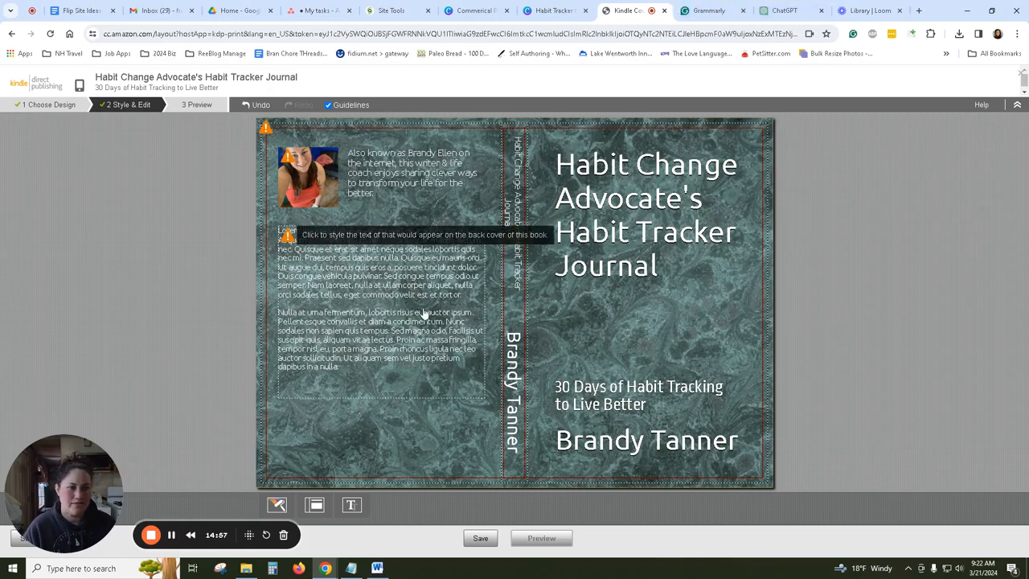
# After checking ChatGPT's description, replace the back-cover placeholder with "Transform your life one habit at a time with" plus the coach's name and "Habit Change Workbook.".
pyautogui.click(787, 11)
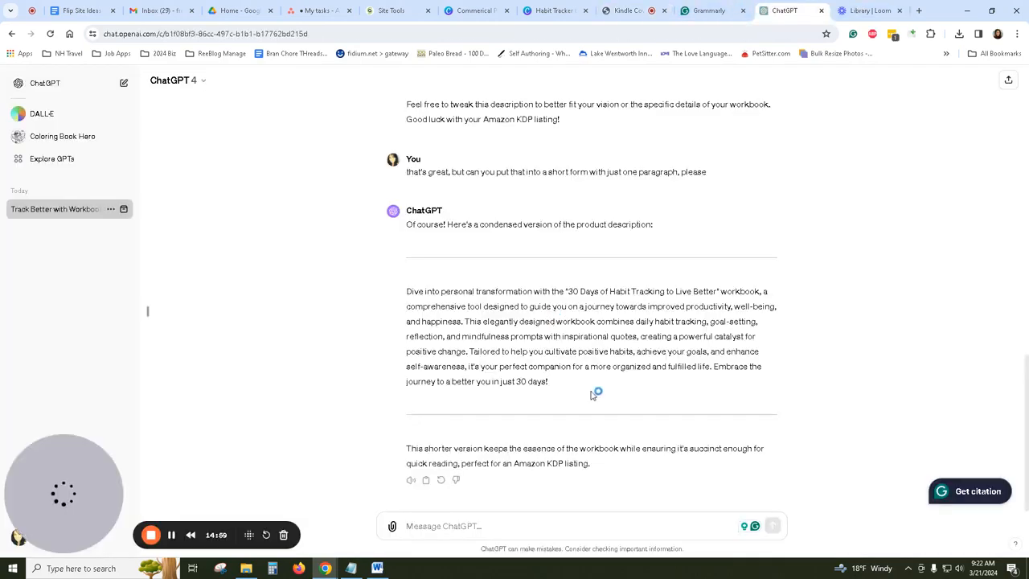
pyautogui.click(632, 10)
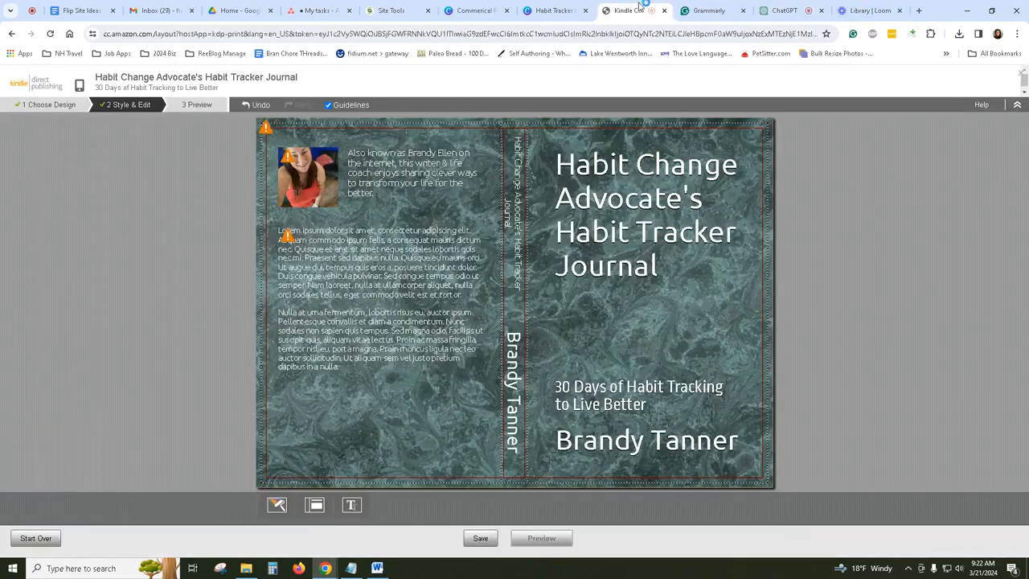
pyautogui.click(455, 258)
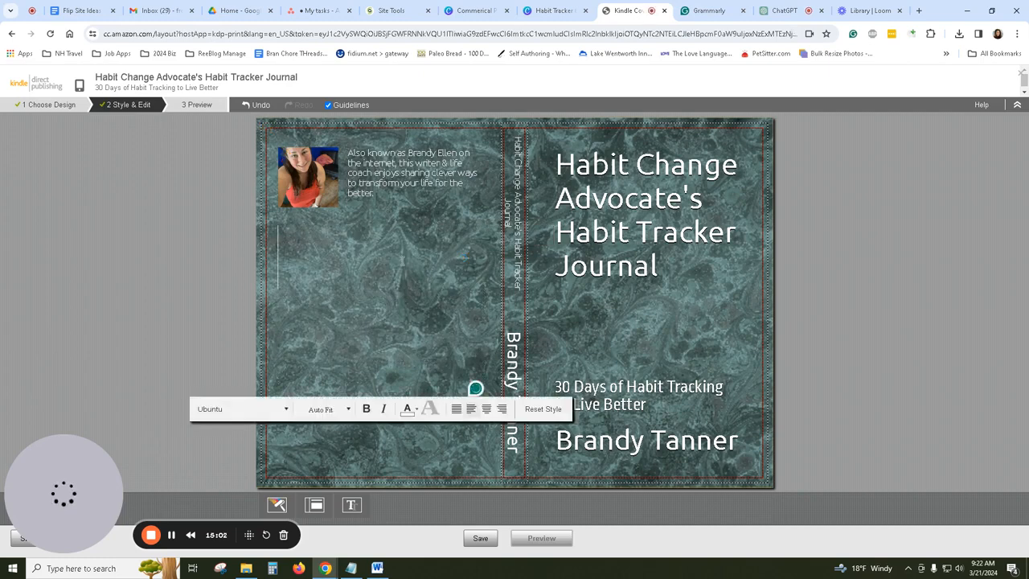
pyautogui.write('Tr')
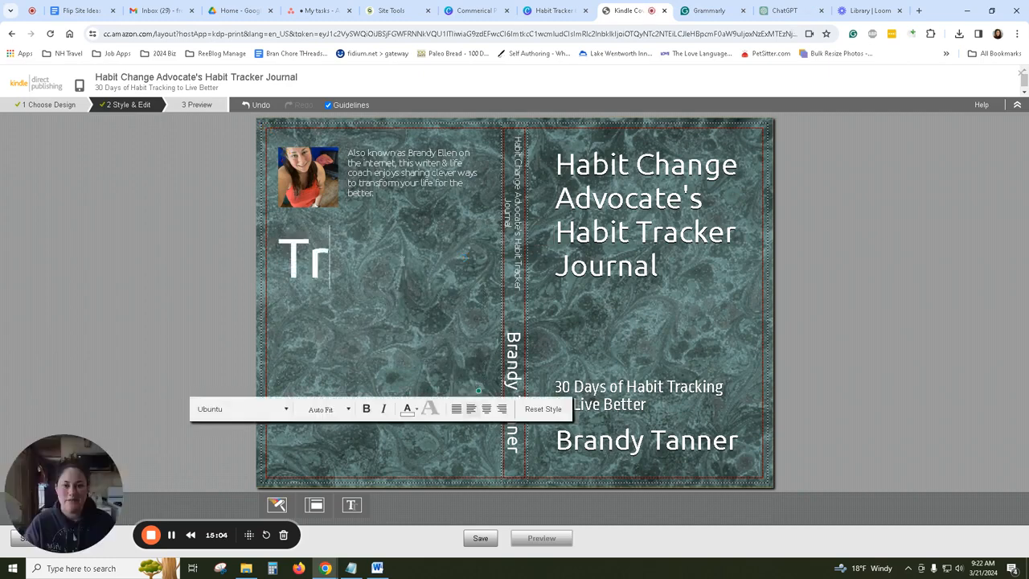
pyautogui.write('ansform your life on')
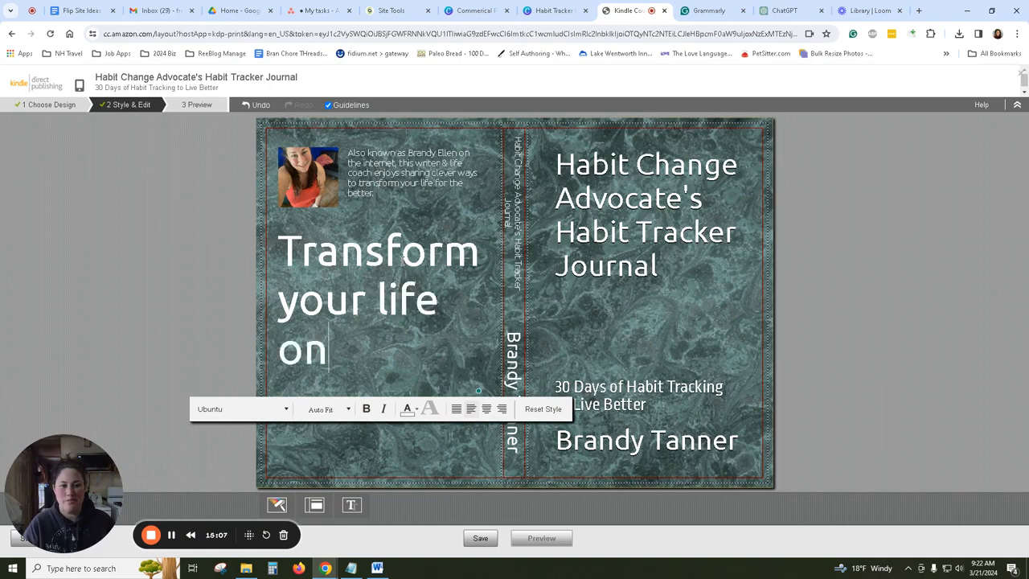
pyautogui.write('e habit at a time with Coac')
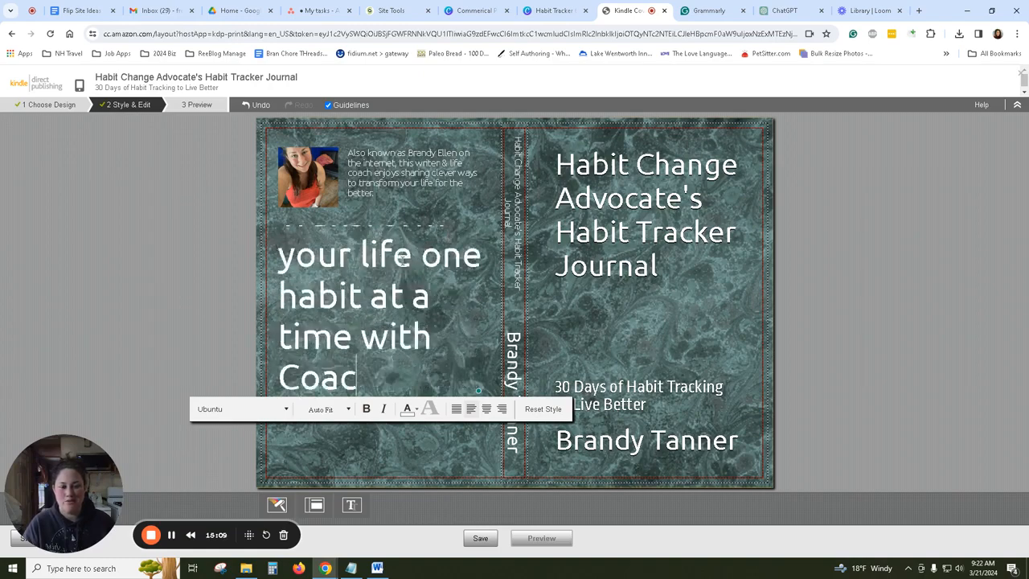
pyautogui.write("h Brandy's Habit")
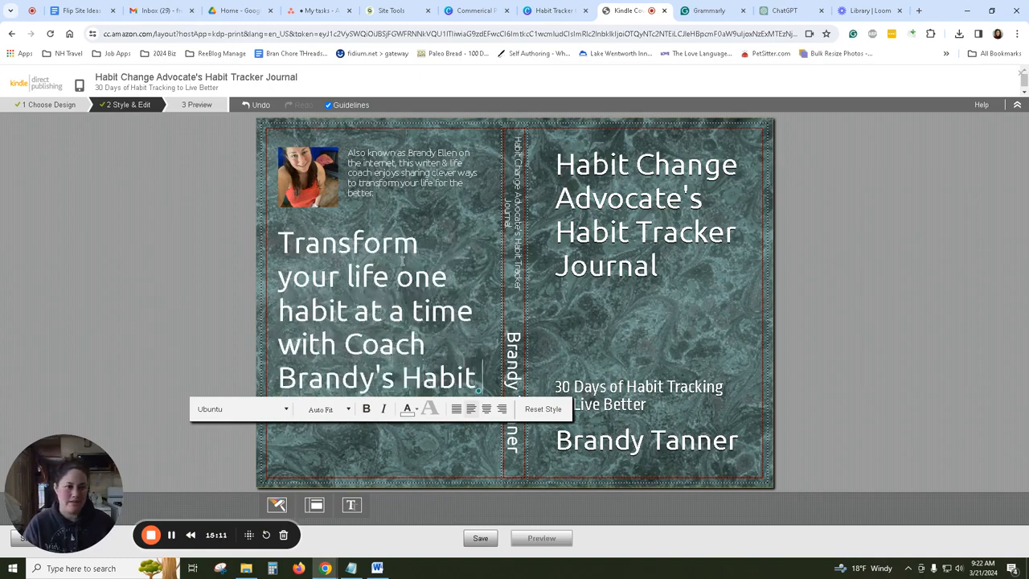
pyautogui.write(' Chnage Adv')
pyautogui.press('BackSpace')
pyautogui.press('BackSpace')
pyautogui.press('BackSpace')
pyautogui.press('BackSpace')
pyautogui.press('BackSpace')
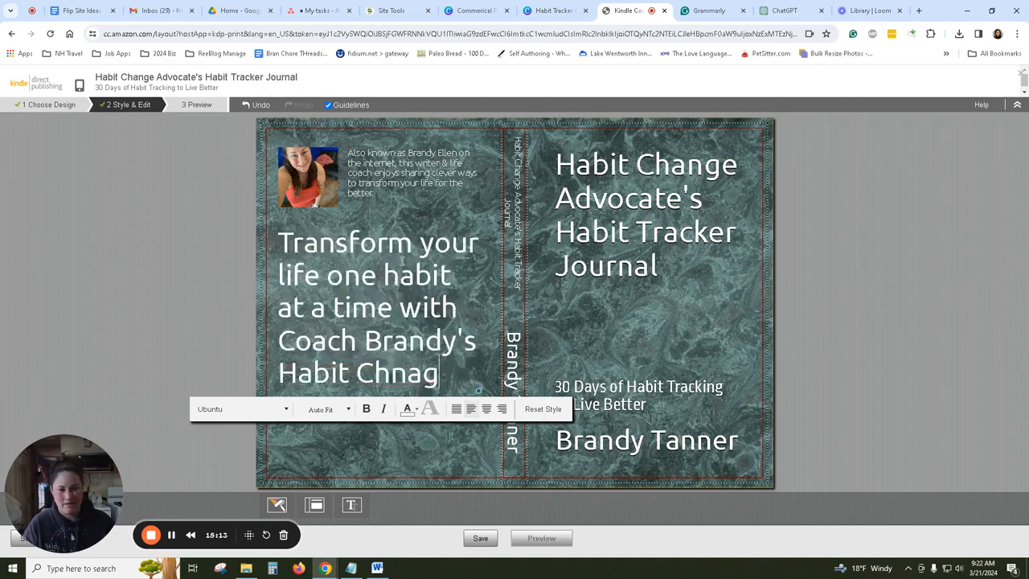
pyautogui.press('BackSpace')
pyautogui.press('BackSpace')
pyautogui.press('BackSpace')
pyautogui.write('ange Workbook.')
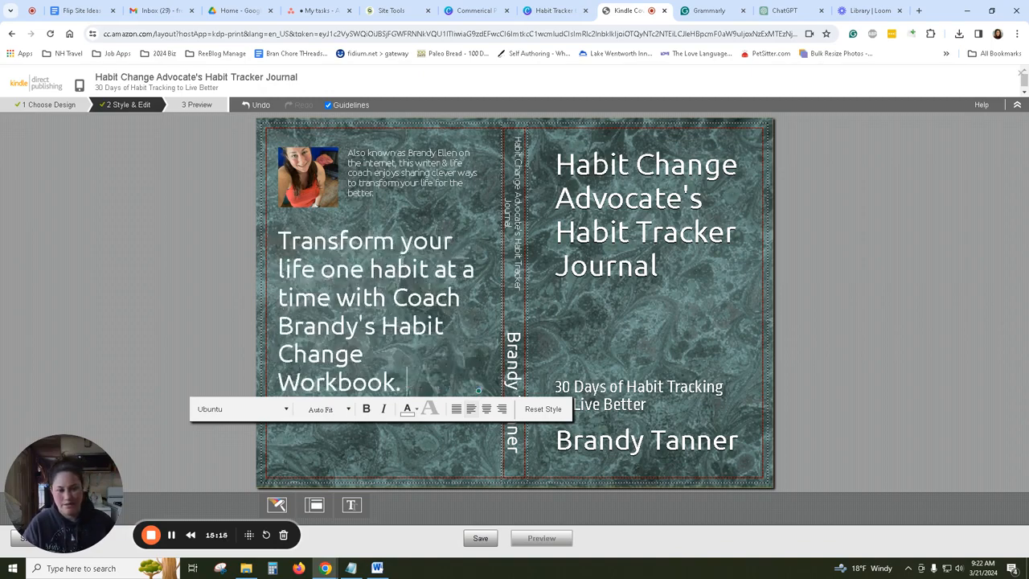
# Add "Inside you'll find 30 days of worksheets to focus on daily habits, along with 12 months of monthly habit goal tracking sheets." to the back-cover text.
pyautogui.write(" Inisde you'll find")
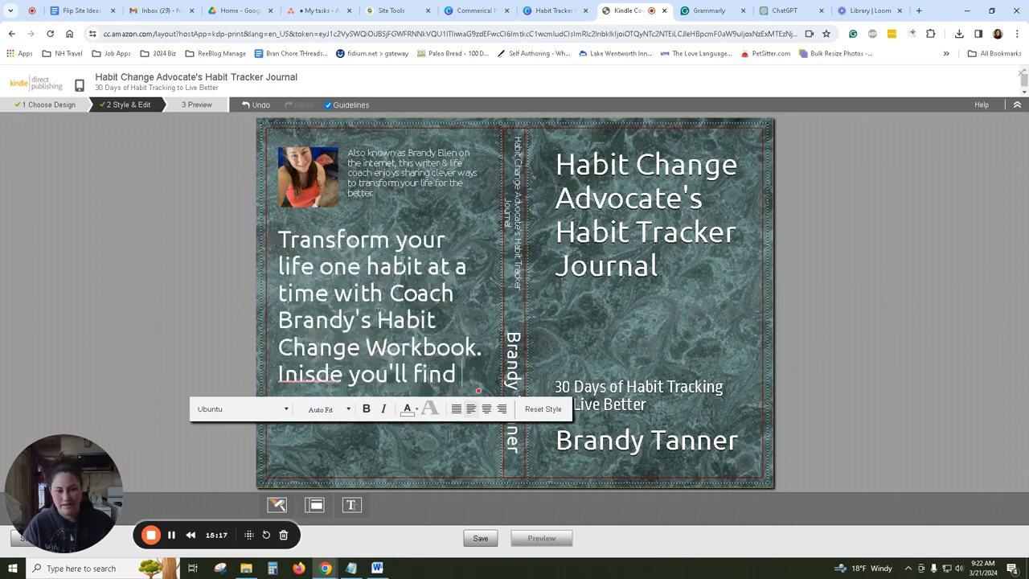
pyautogui.write(' 30 days of')
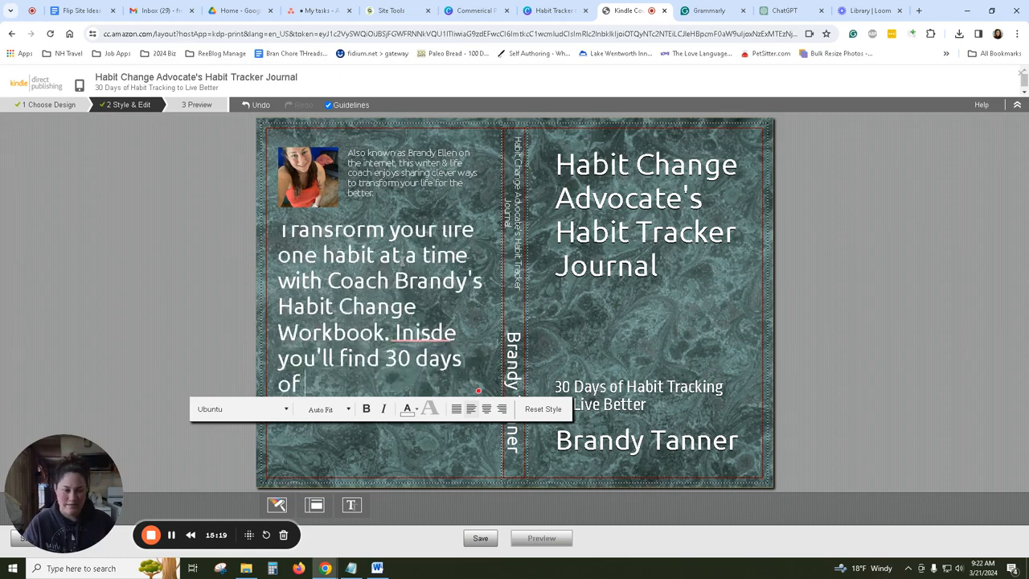
pyautogui.write(' workshe')
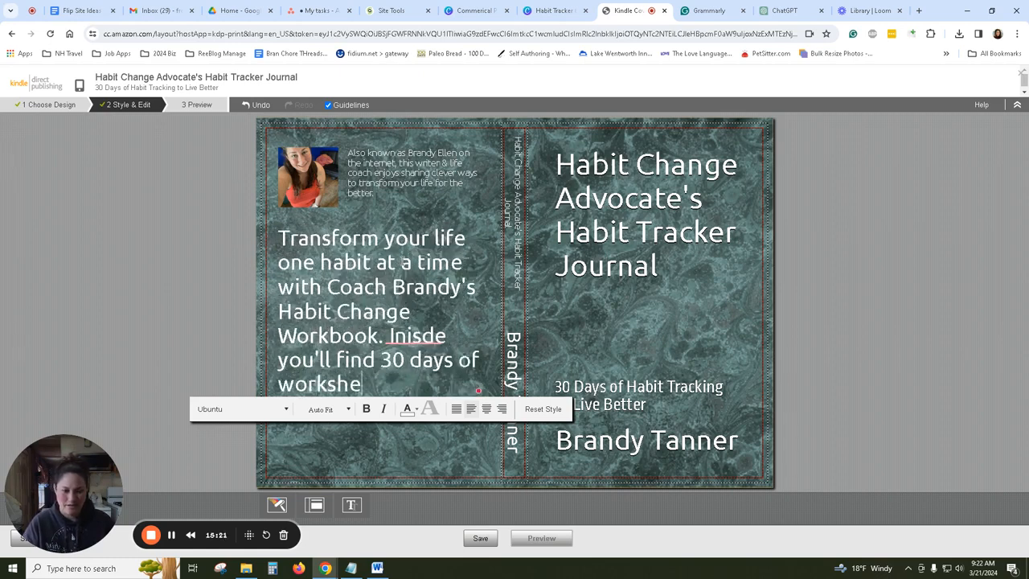
pyautogui.write('et')
pyautogui.press('BackSpace')
pyautogui.write('ets to foc')
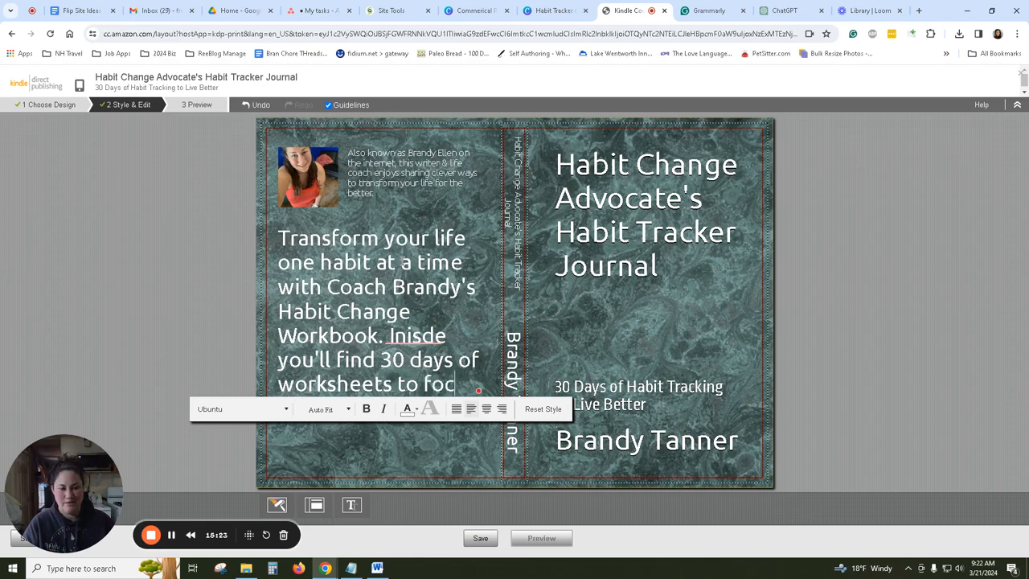
pyautogui.write('us on daily habits')
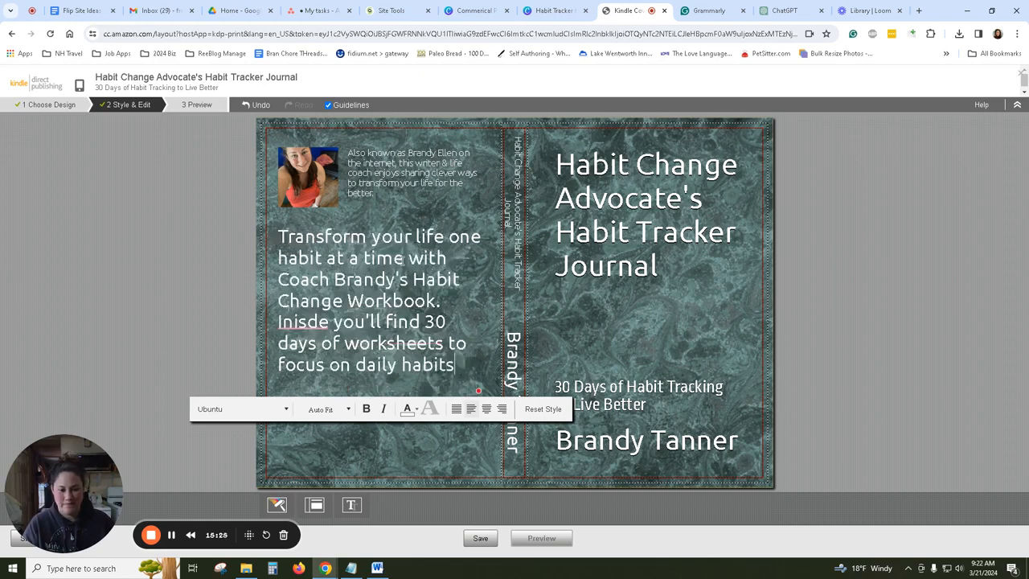
pyautogui.write(', along with')
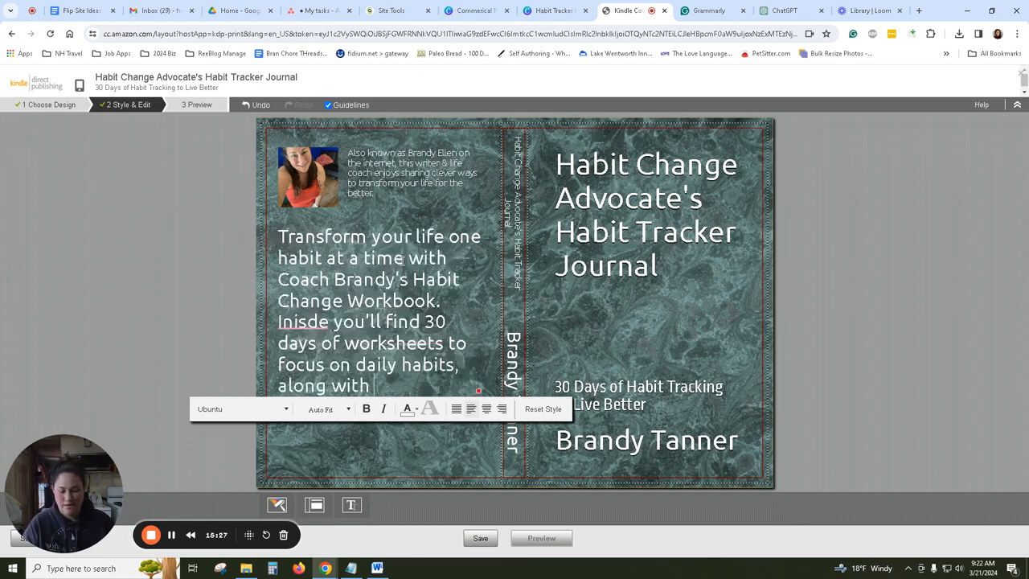
pyautogui.write(' 12 months of monthly h')
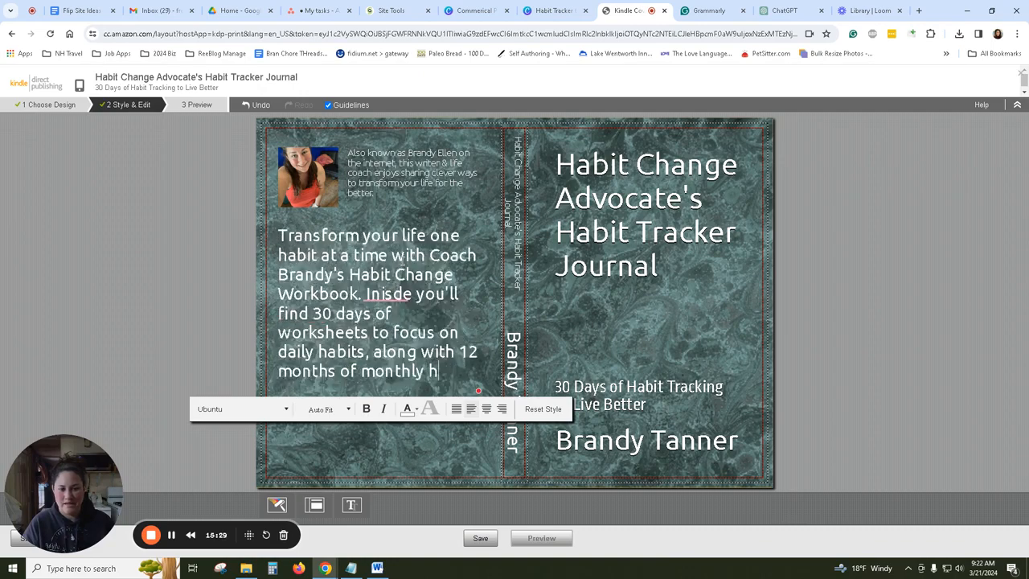
pyautogui.write('abit go')
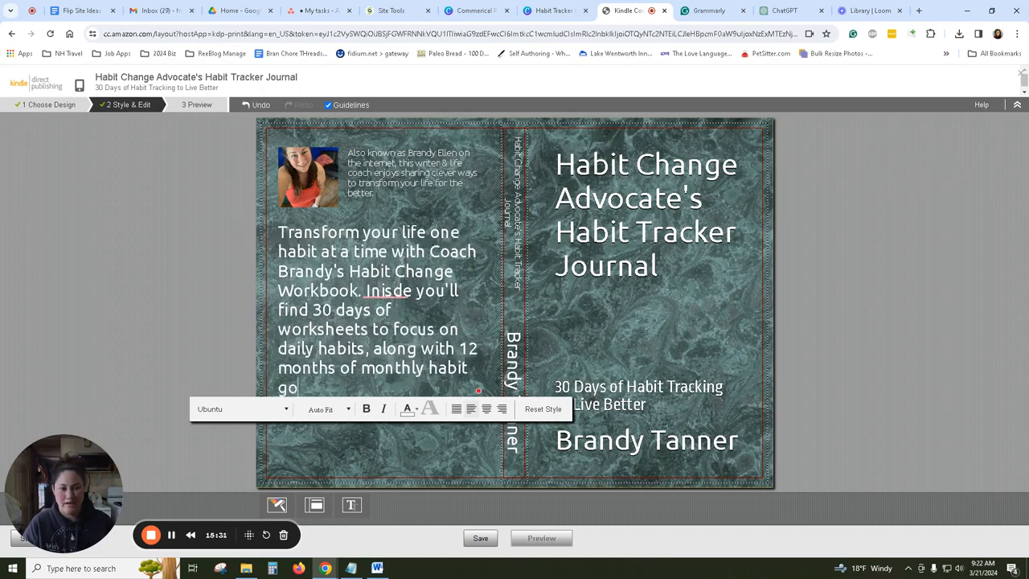
pyautogui.write('al trac')
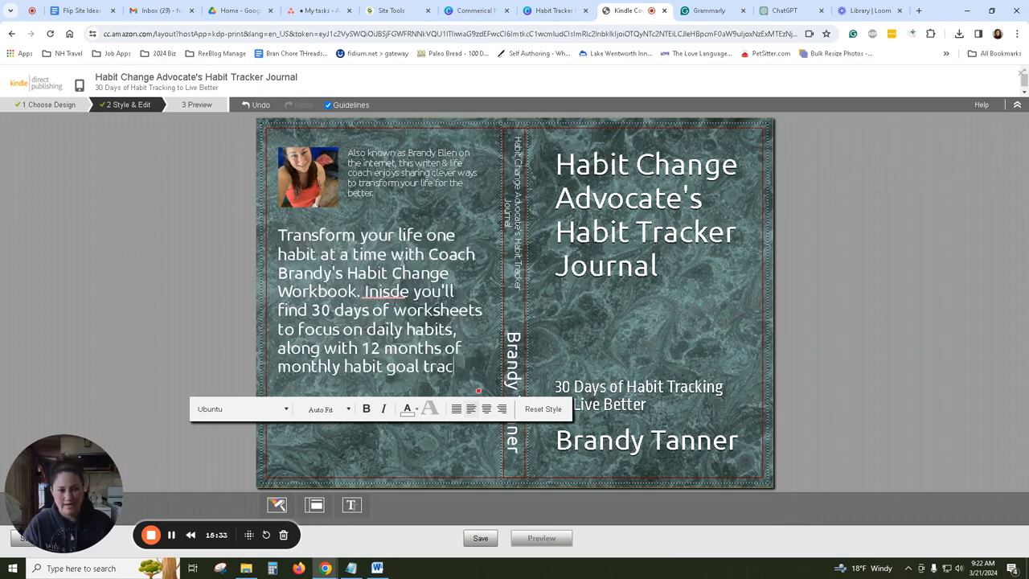
pyautogui.write('king sheets.')
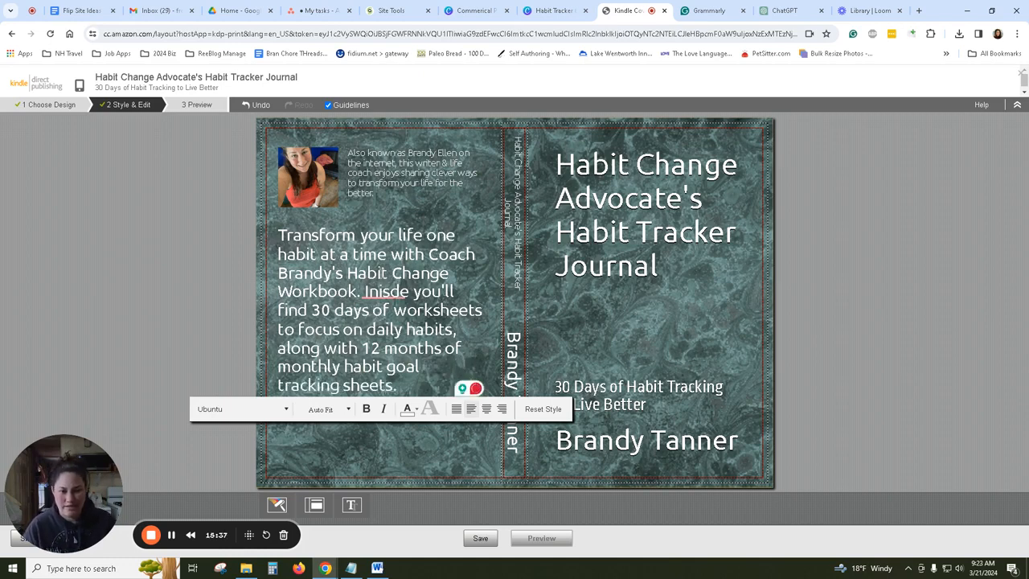
# Correct the misspelled "Inside" in the back-cover text and start that sentence as a new paragraph after a blank line.
pyautogui.moveTo(389, 291)
pyautogui.click(405, 324)
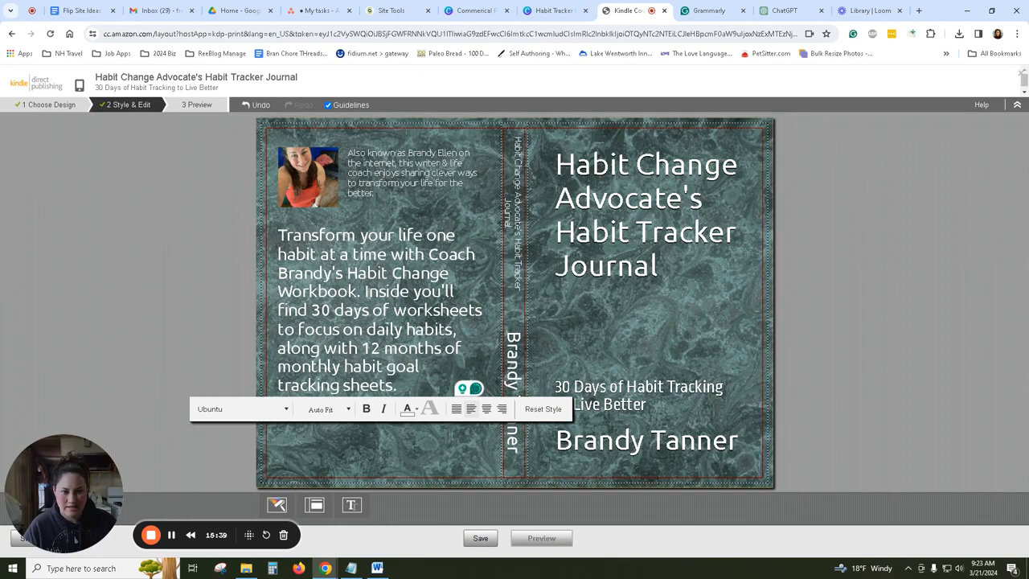
pyautogui.press('Return')
pyautogui.press('Return')
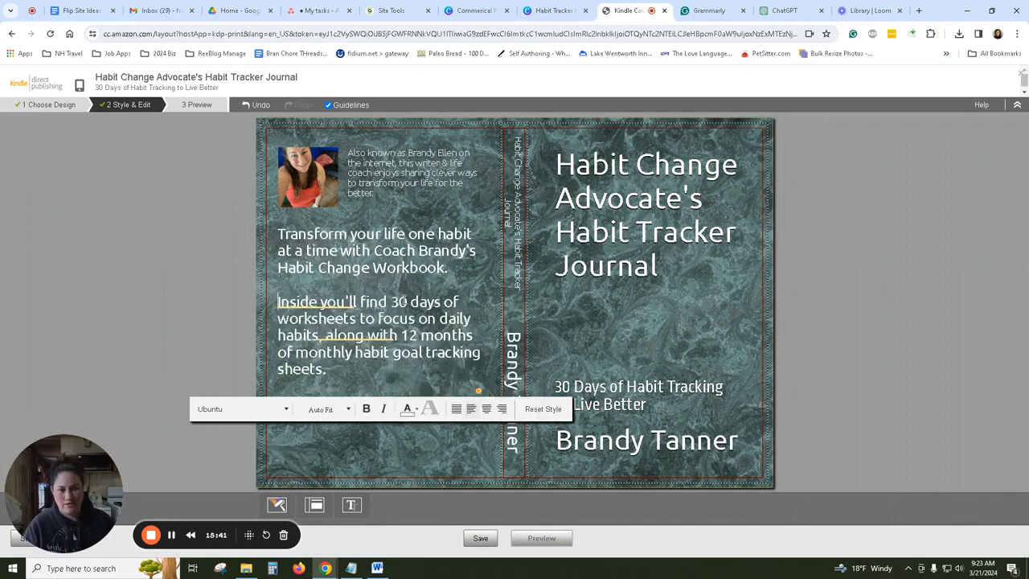
pyautogui.click(891, 296)
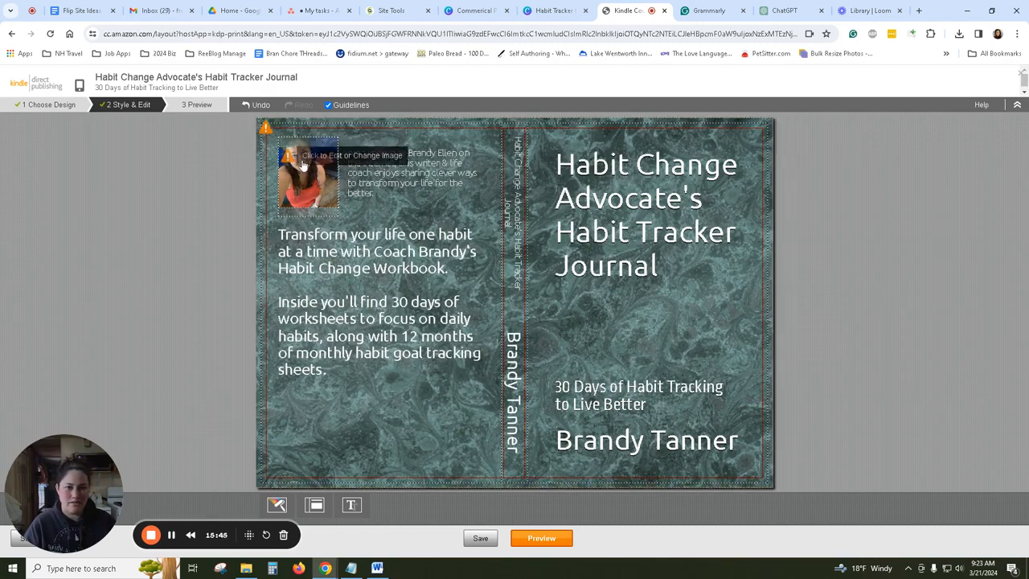
# Check the warning on the author photo, preview the finished cover, and save and submit it to the paperback setup.
pyautogui.moveTo(291, 161)
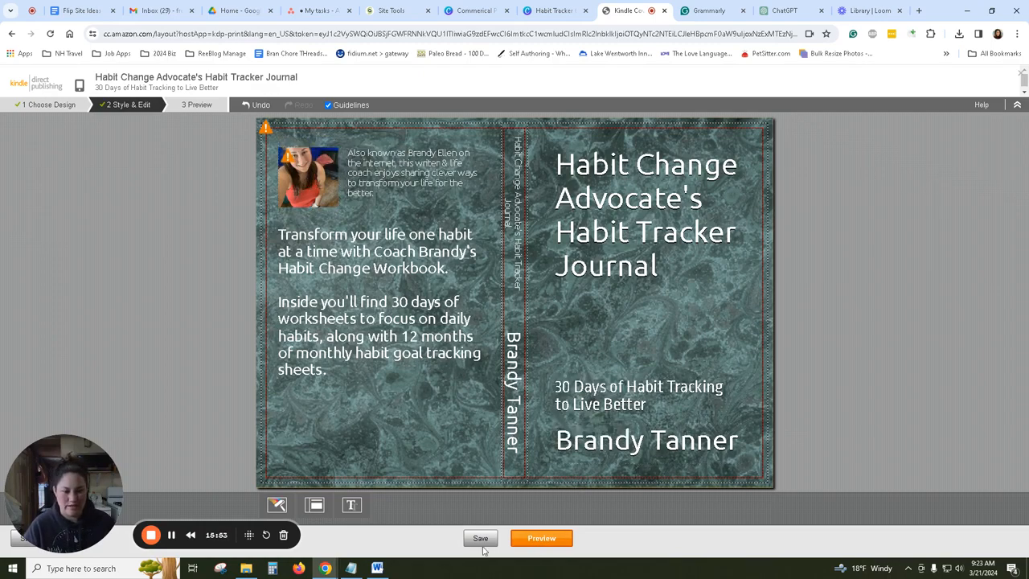
pyautogui.click(690, 232)
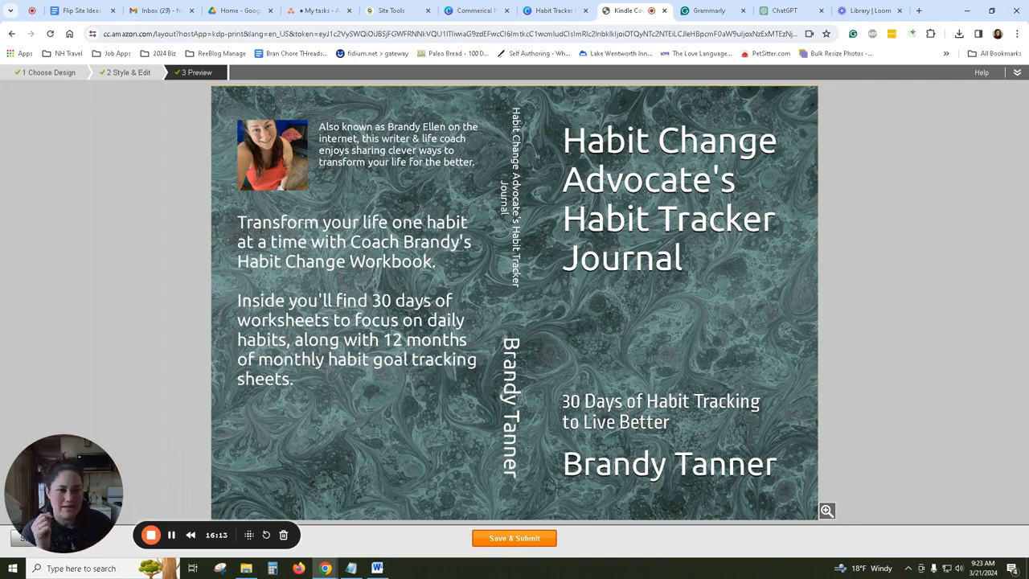
pyautogui.click(511, 538)
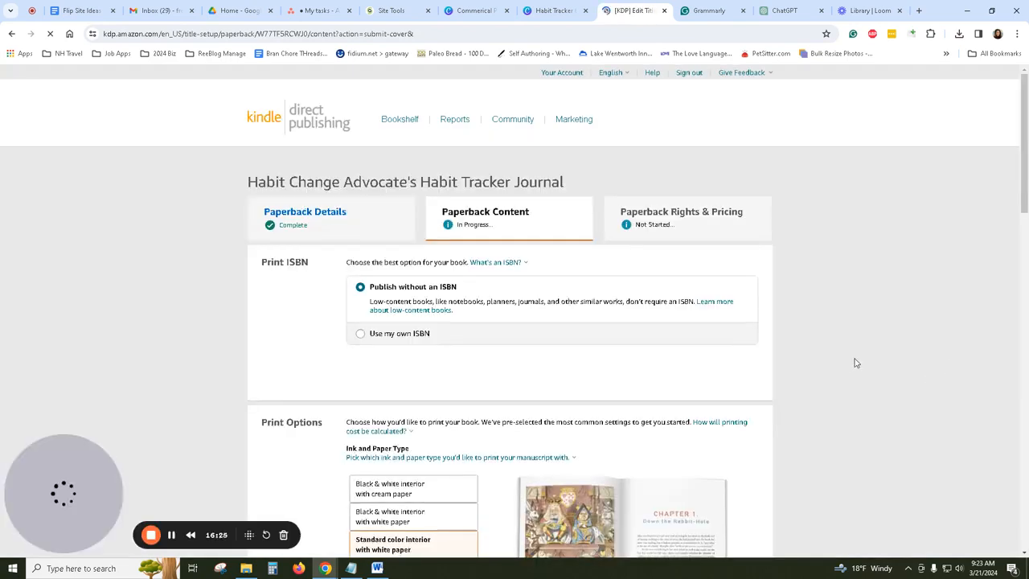
# Answer No to whether AI tools were used in creating the book's texts, images or translations.
pyautogui.scroll(-10, 838, 330)
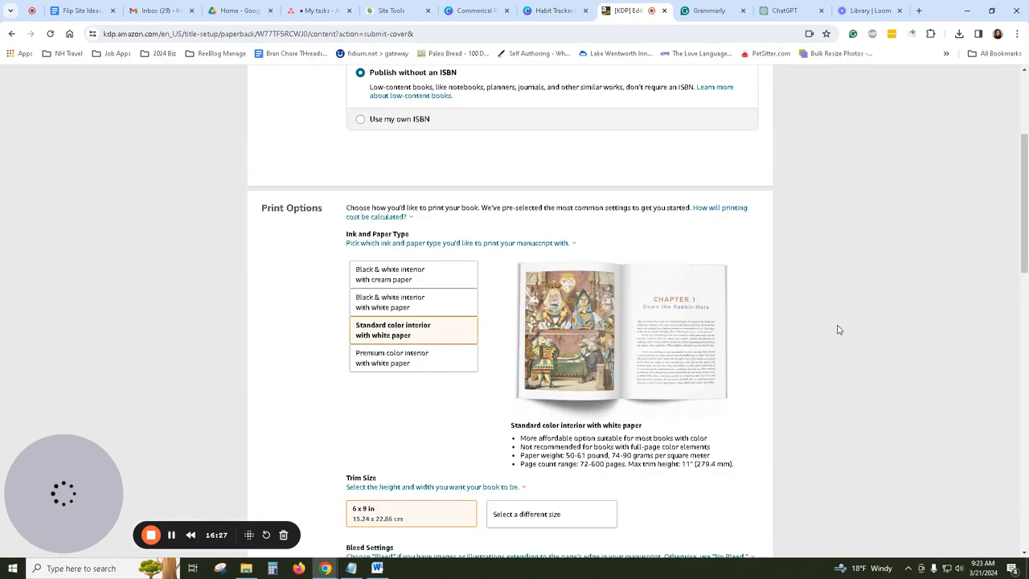
pyautogui.scroll(-1, 839, 330)
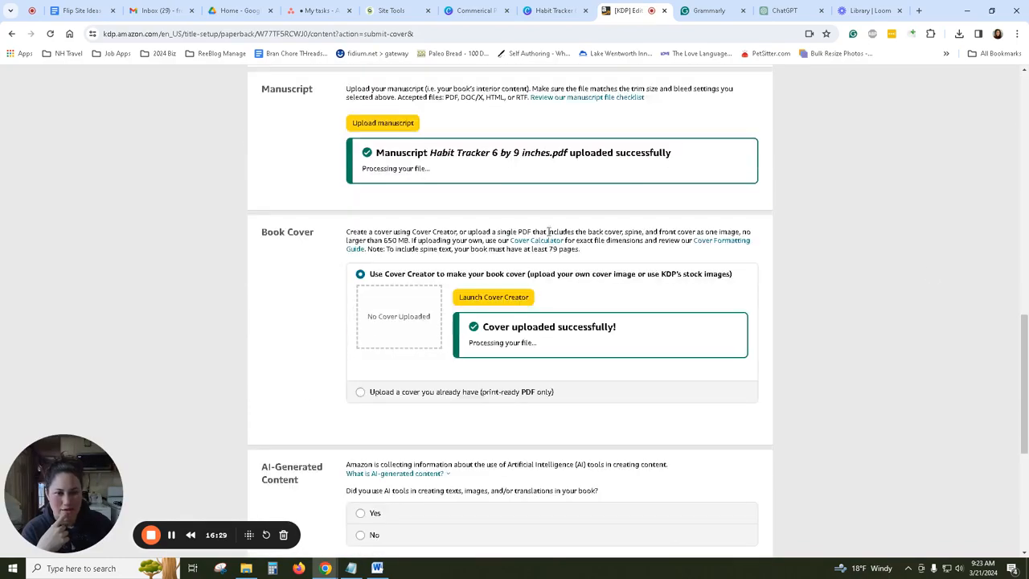
pyautogui.scroll(-5, 660, 285)
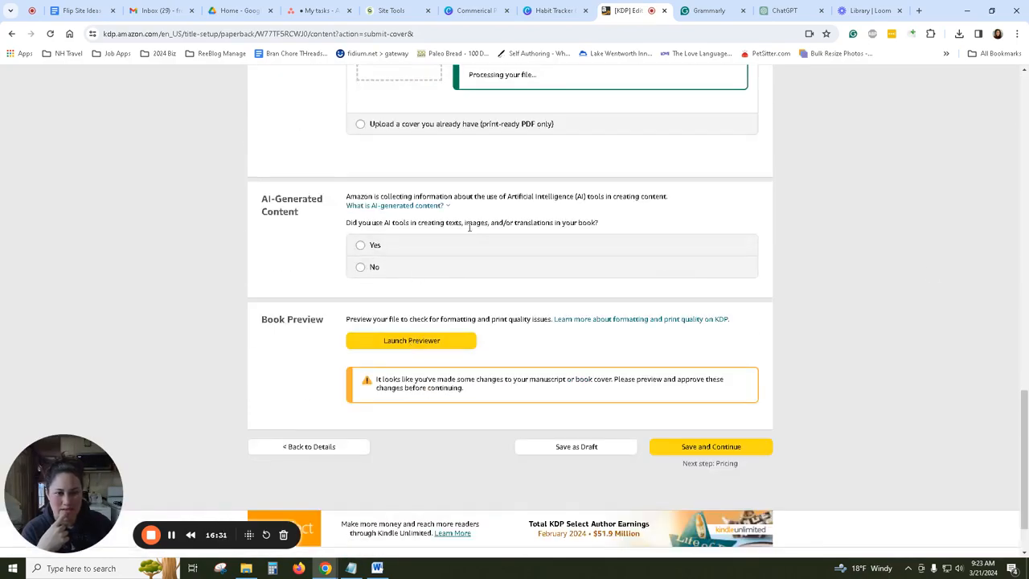
pyautogui.click(361, 267)
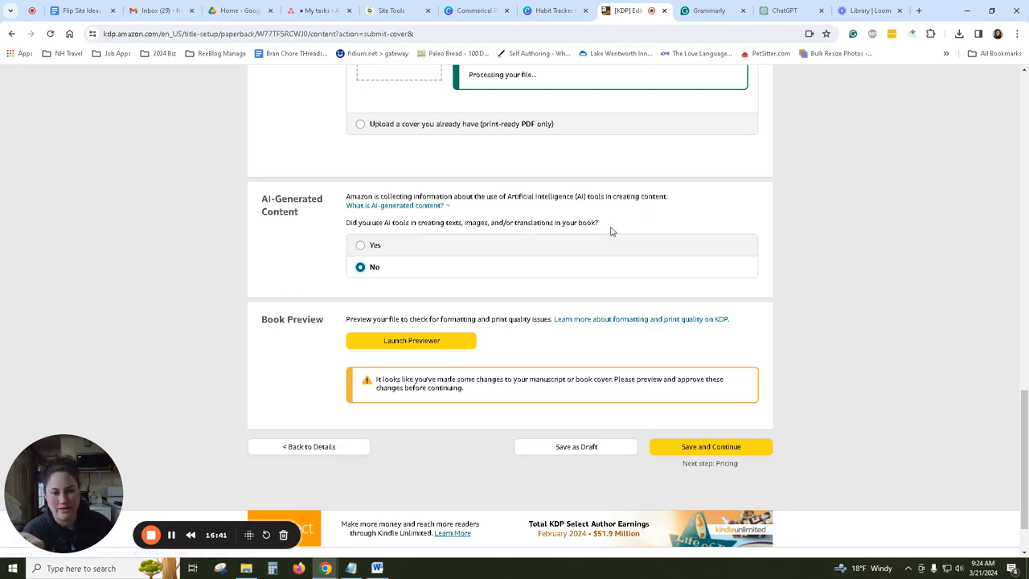
# Review the cover and the interior through pages 4-5 in the Print Previewer, and approve the book.
pyautogui.click(421, 340)
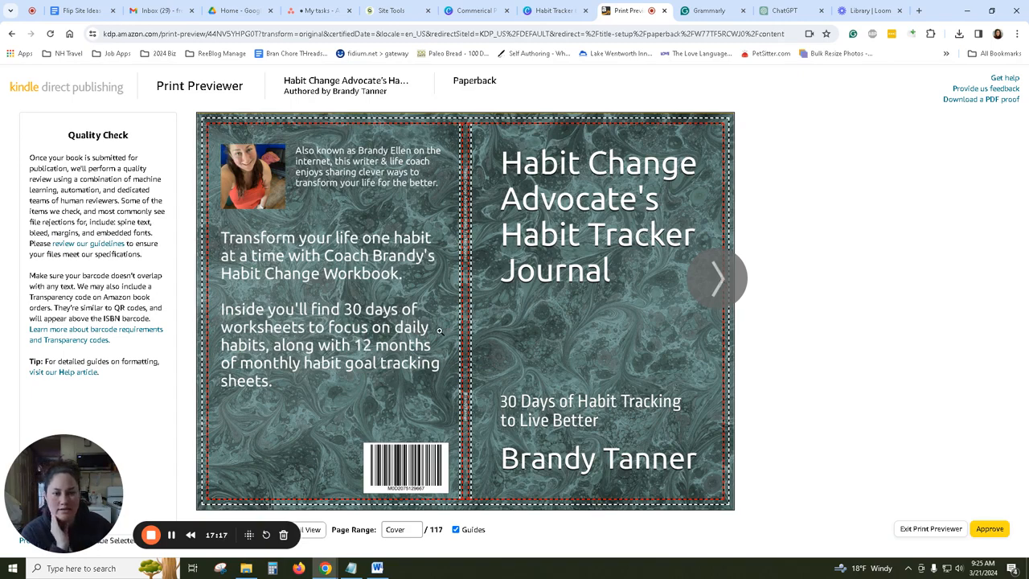
pyautogui.click(719, 275)
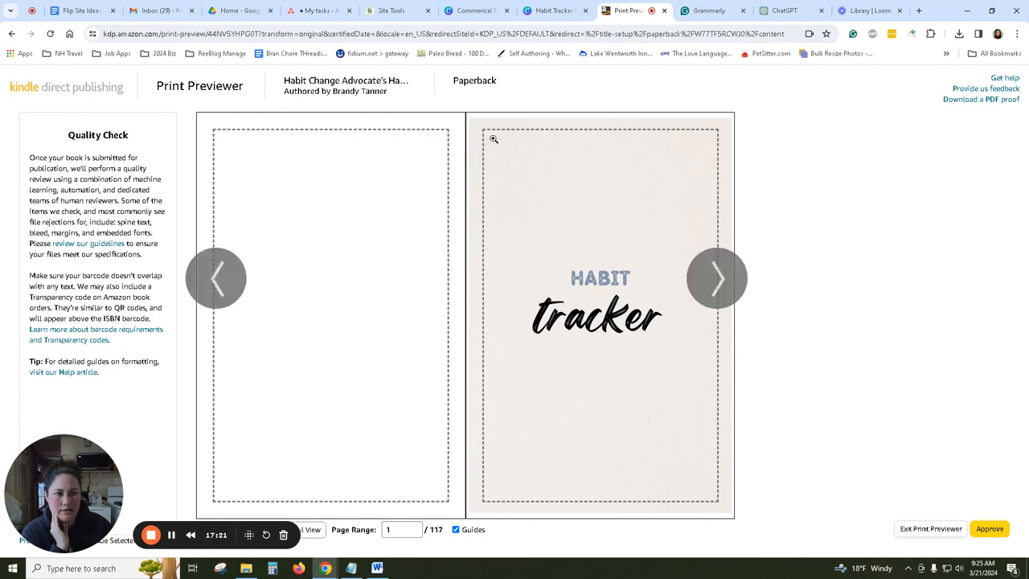
pyautogui.click(724, 283)
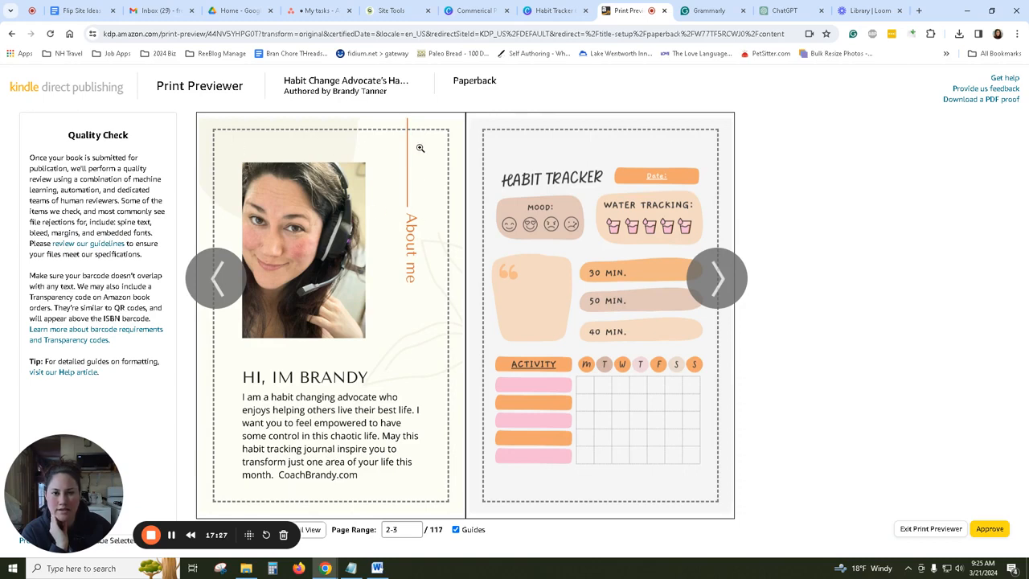
pyautogui.click(717, 278)
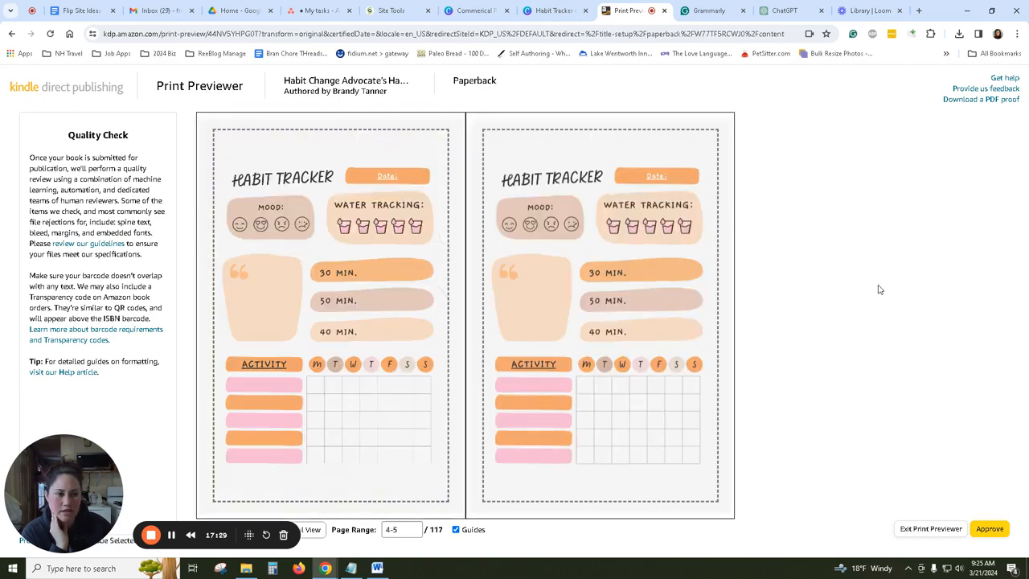
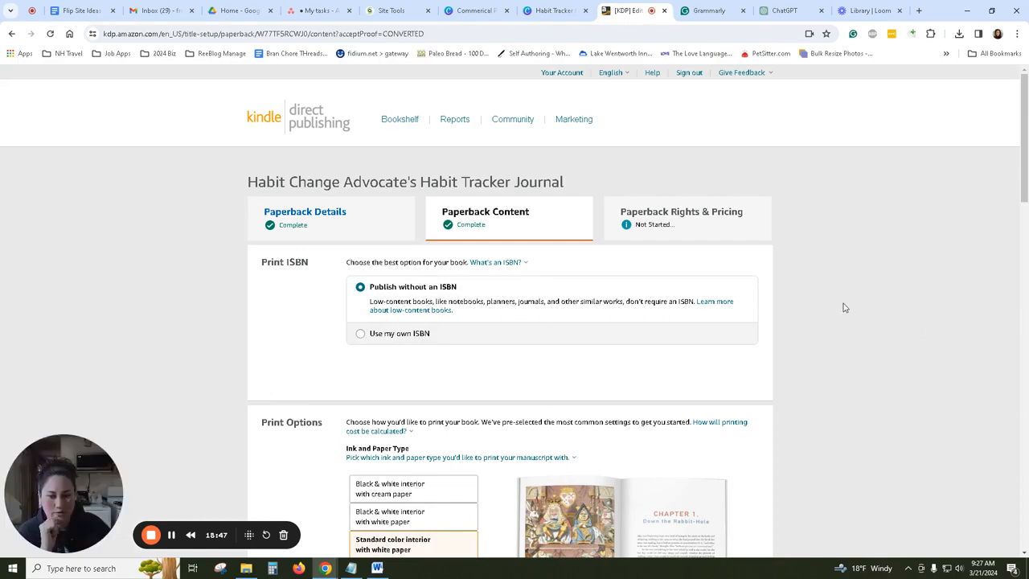
# Review the print summary and printing costs, and save the paperback content to continue to rights and pricing.
pyautogui.scroll(-10, 839, 321)
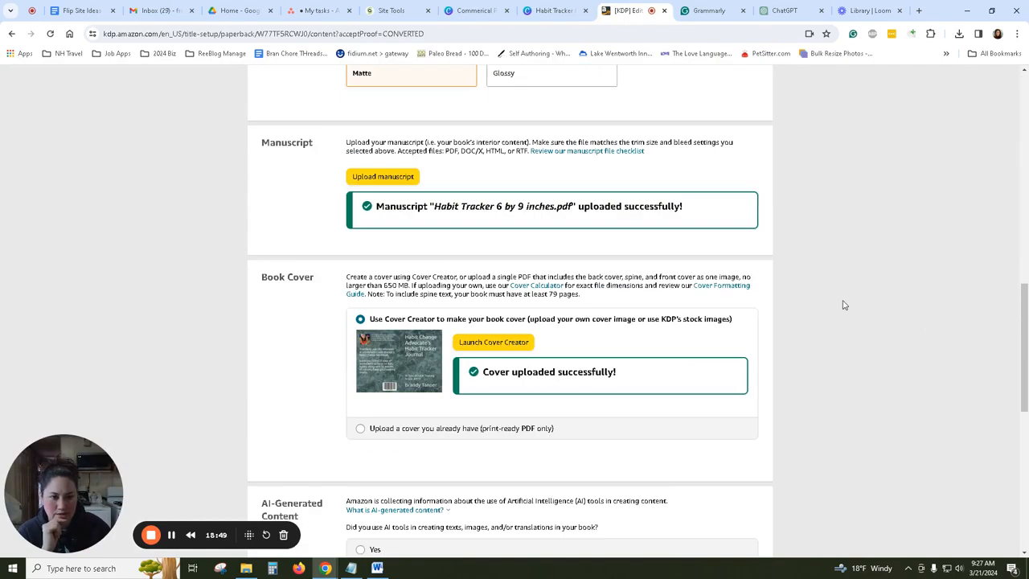
pyautogui.scroll(-6, 843, 305)
pyautogui.scroll(3, 520, 308)
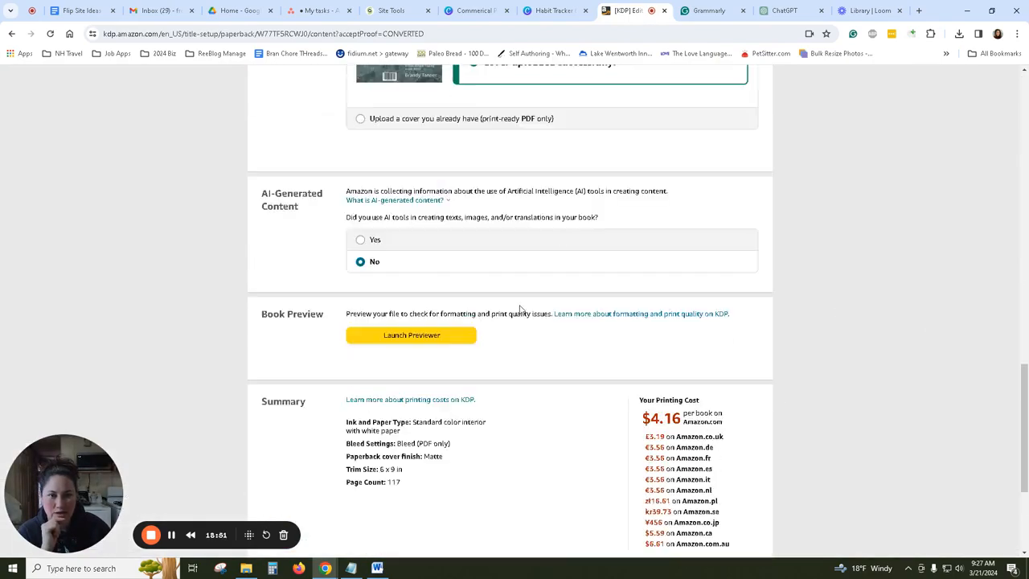
pyautogui.scroll(-2, 831, 252)
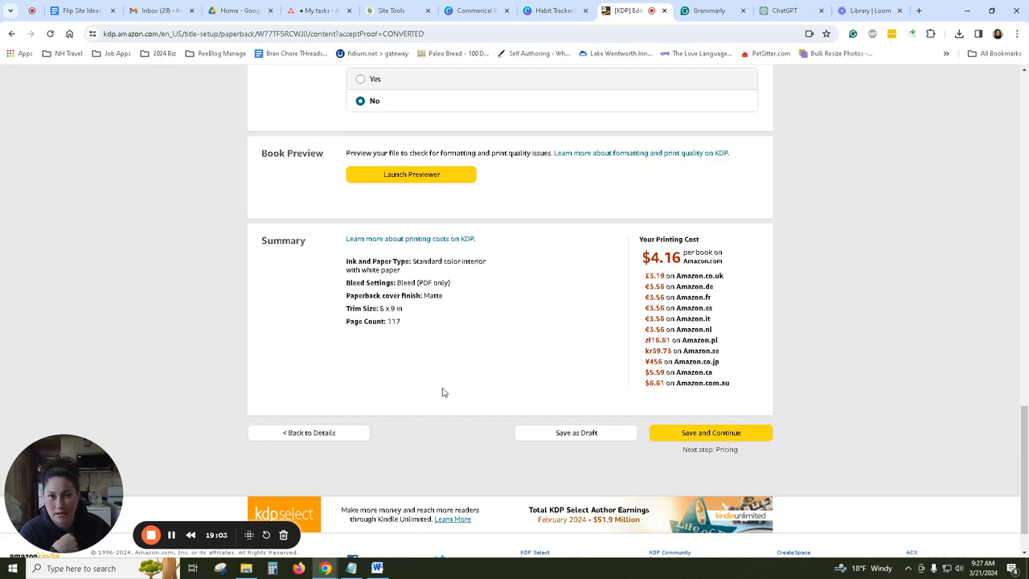
pyautogui.click(712, 434)
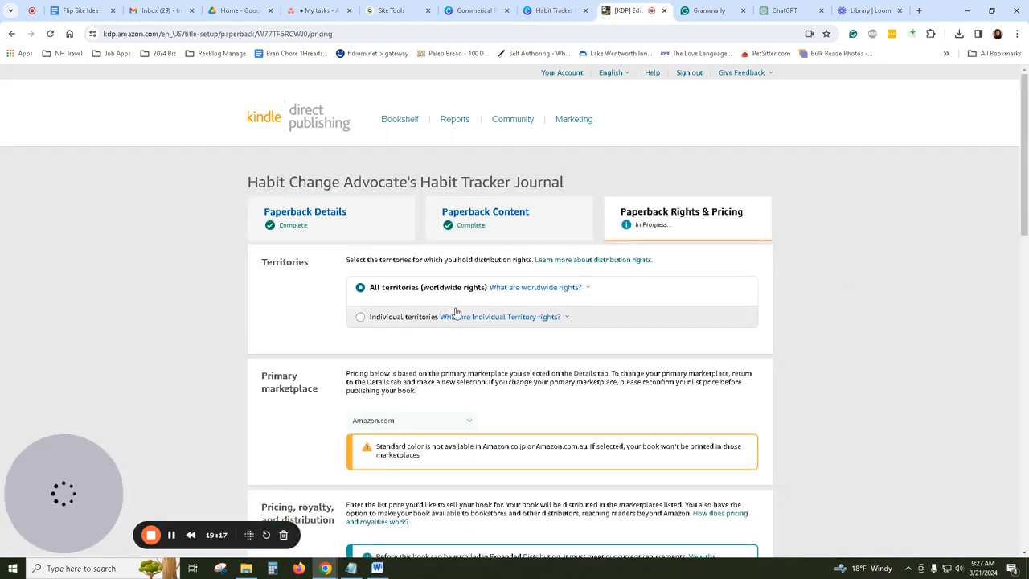
# Set the Amazon.com list price to 6.93 USD and apply it to the converted marketplace prices.
pyautogui.scroll(-1, 862, 288)
pyautogui.scroll(-2, 864, 289)
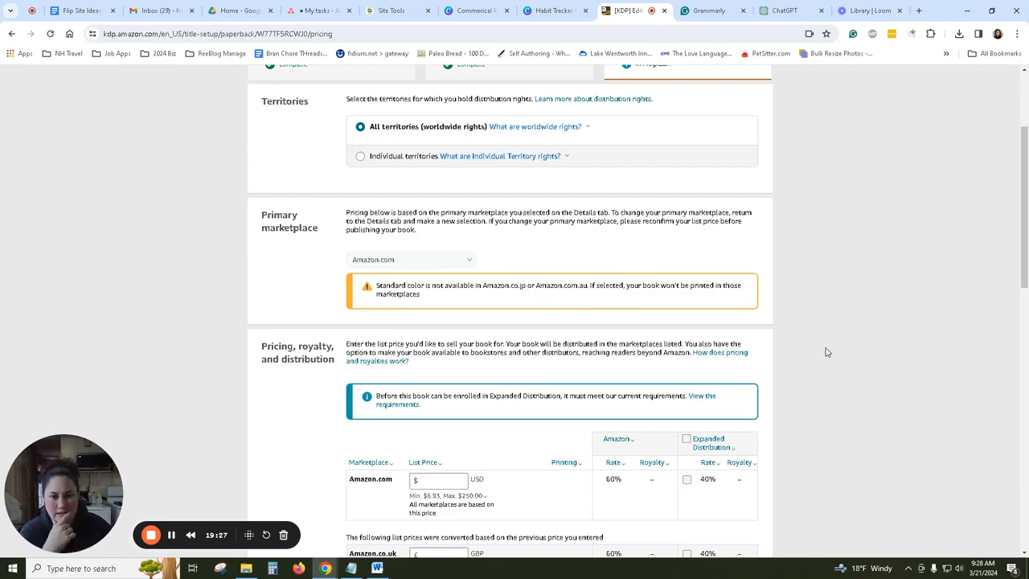
pyautogui.scroll(-2, 785, 306)
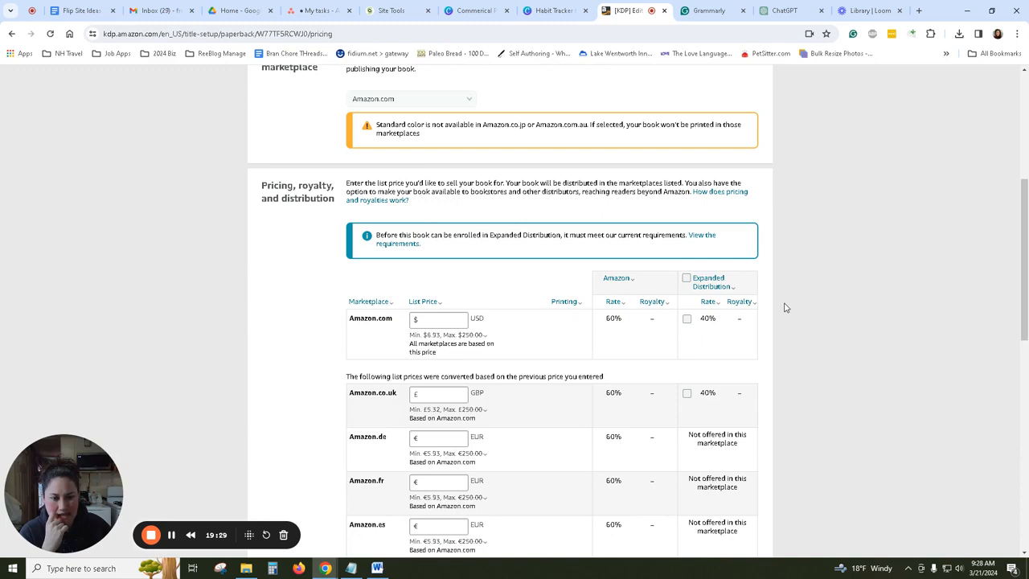
pyautogui.click(438, 319)
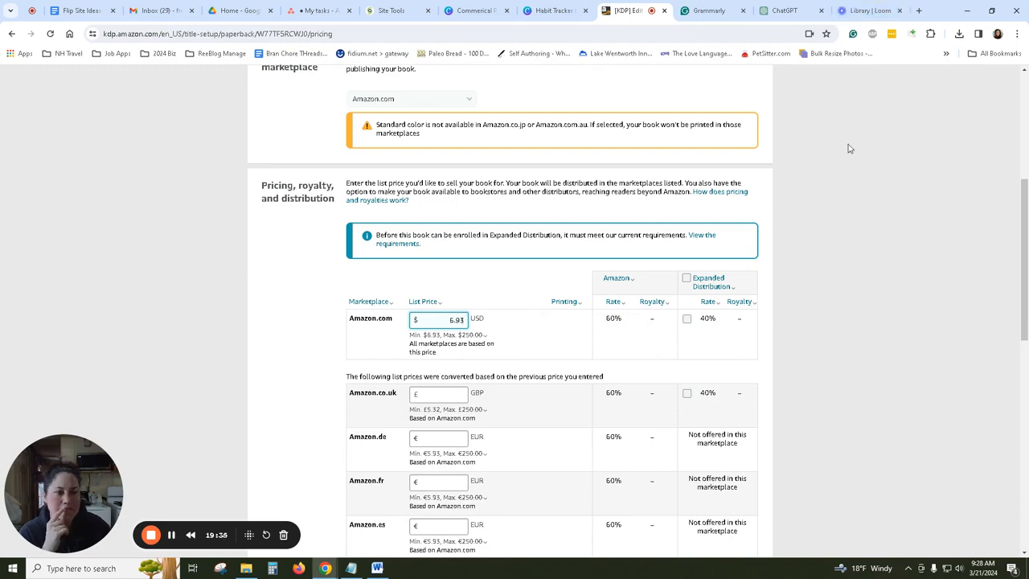
pyautogui.click(891, 334)
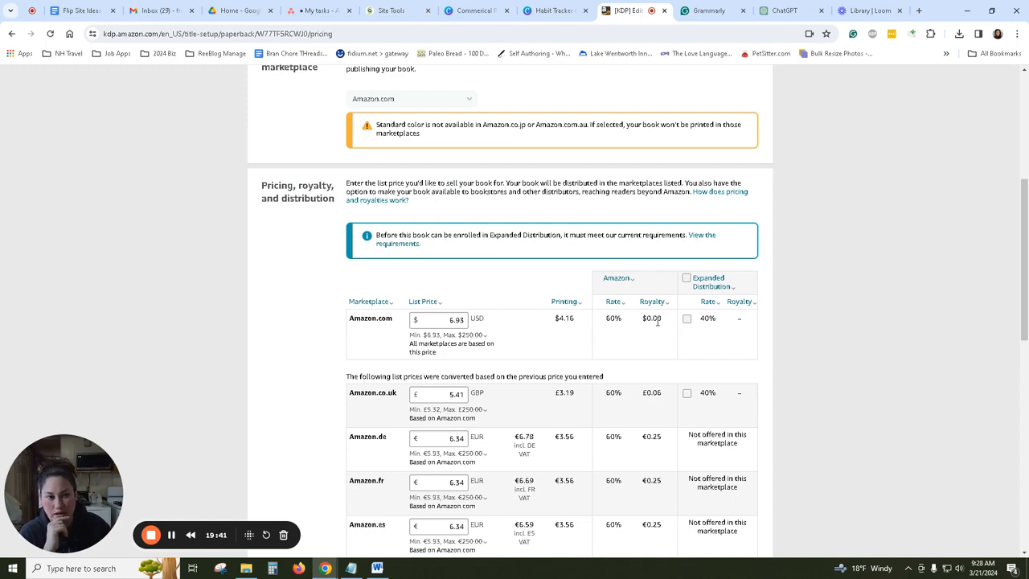
# Go to amazon.com and search the store for the author's name.
pyautogui.scroll(-1, 842, 280)
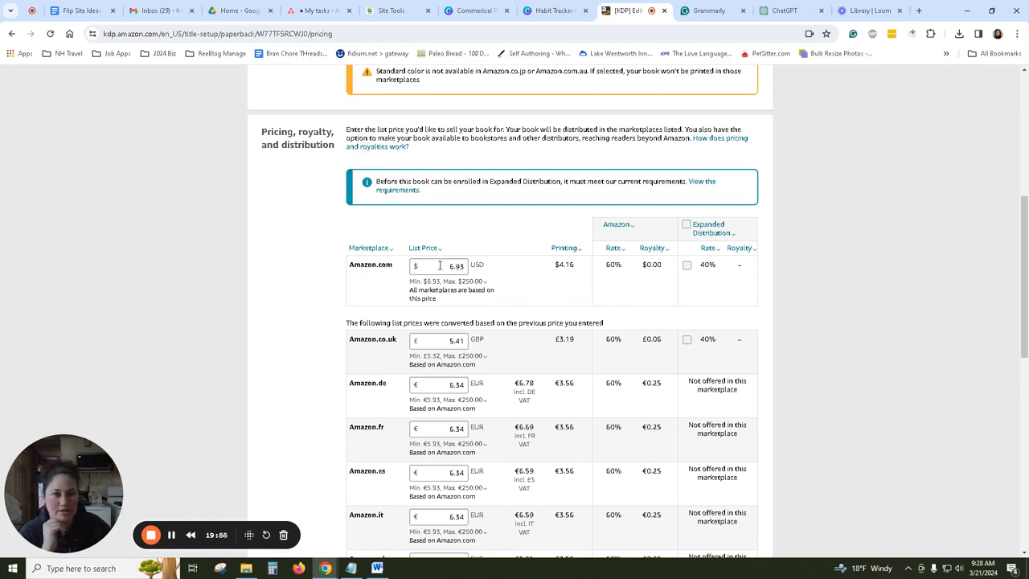
pyautogui.click(701, 10)
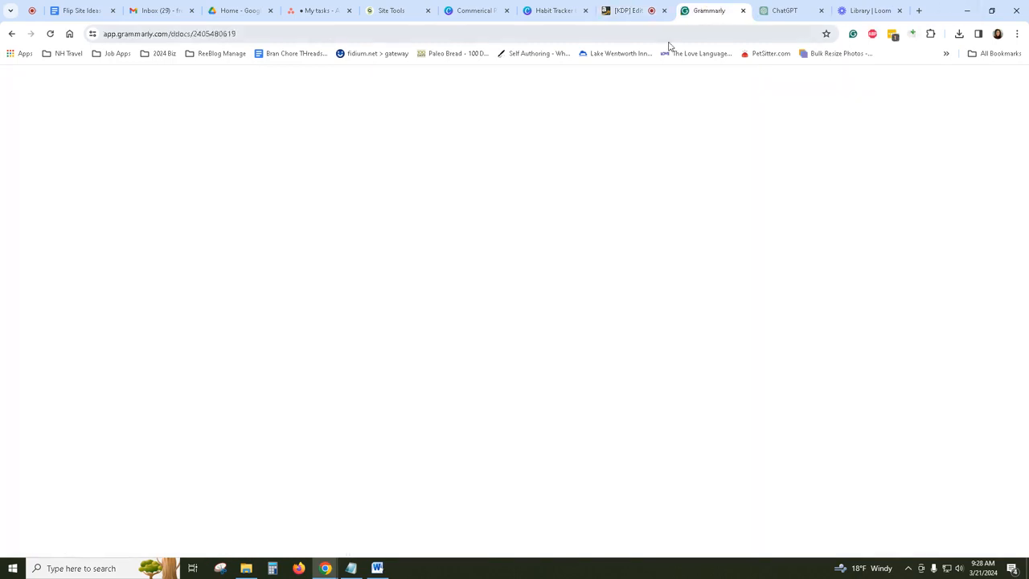
pyautogui.click(670, 37)
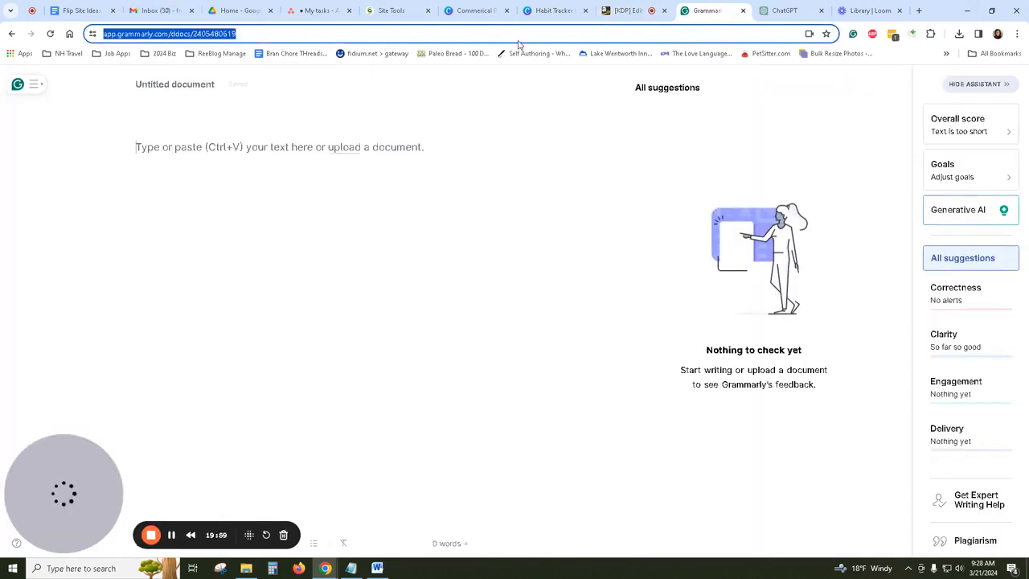
pyautogui.write('amazon.com')
pyautogui.press('Return')
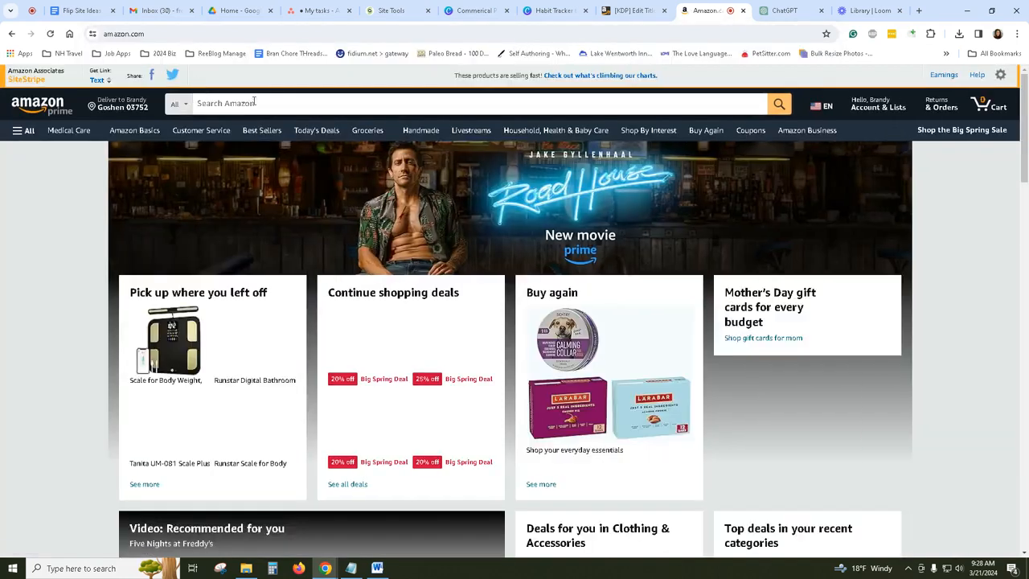
pyautogui.click(253, 101)
pyautogui.write('bran')
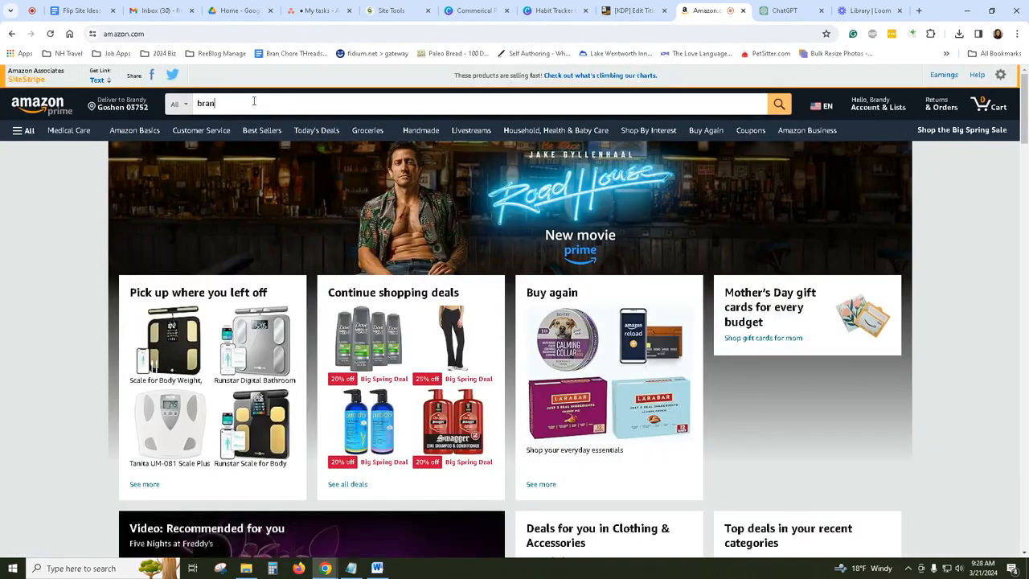
pyautogui.write('dy tanner')
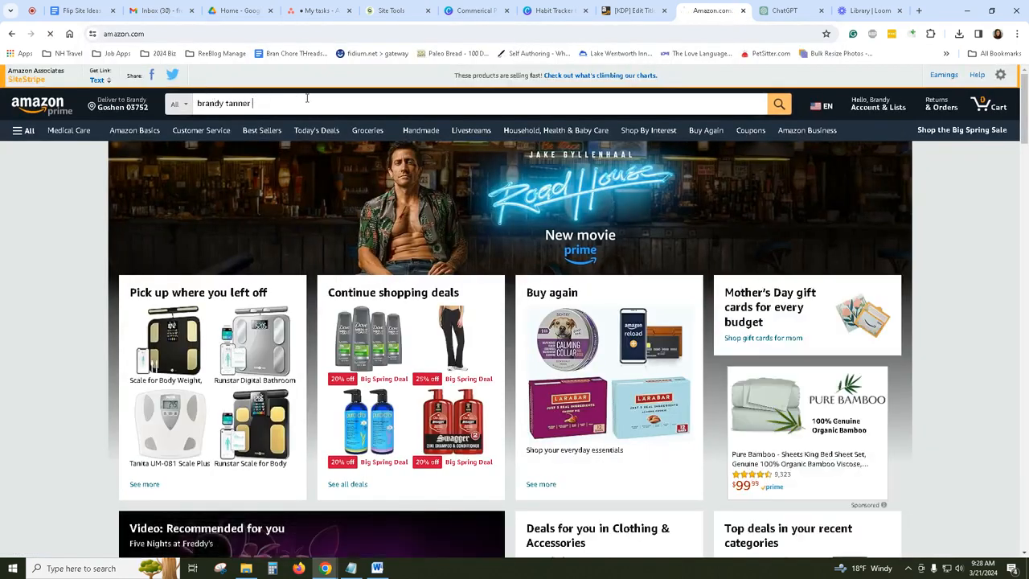
pyautogui.press('Return')
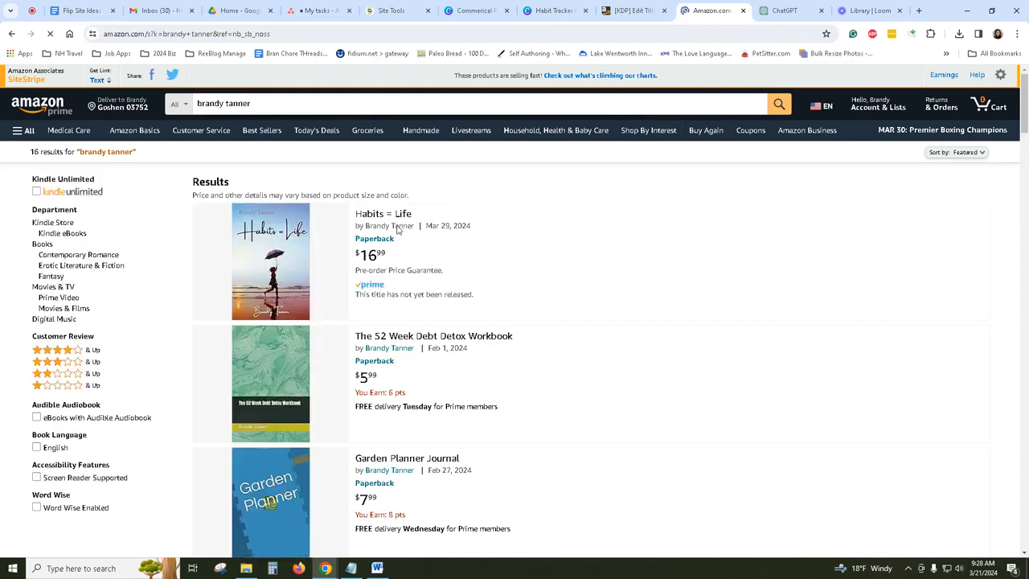
# Open the Habits = Life paperback listing, keep it in its own tab, and go to the author's store page.
pyautogui.click(394, 219)
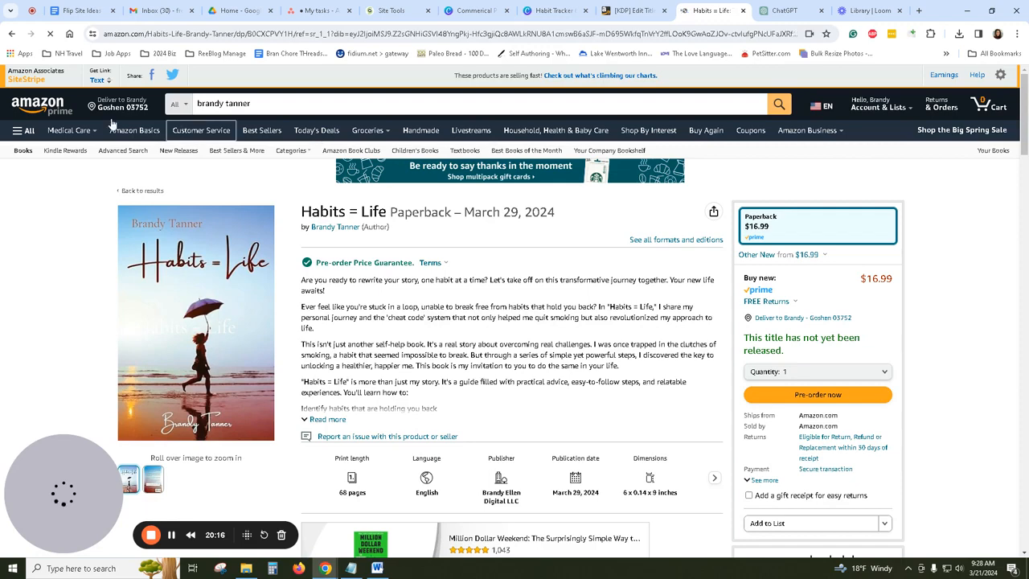
pyautogui.rightClick(346, 228)
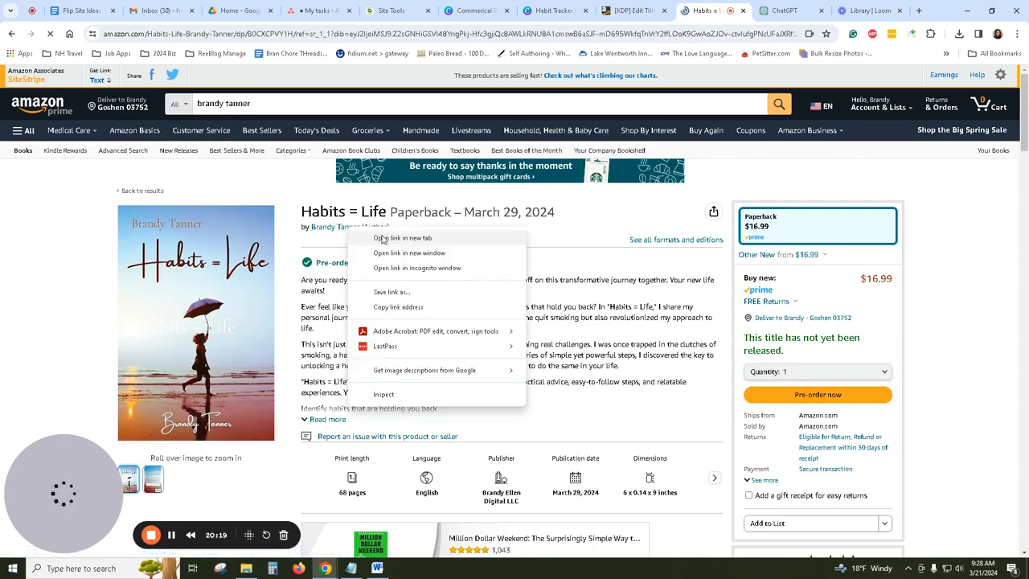
pyautogui.click(383, 239)
pyautogui.moveTo(705, 7); pyautogui.dragTo(640, 6)
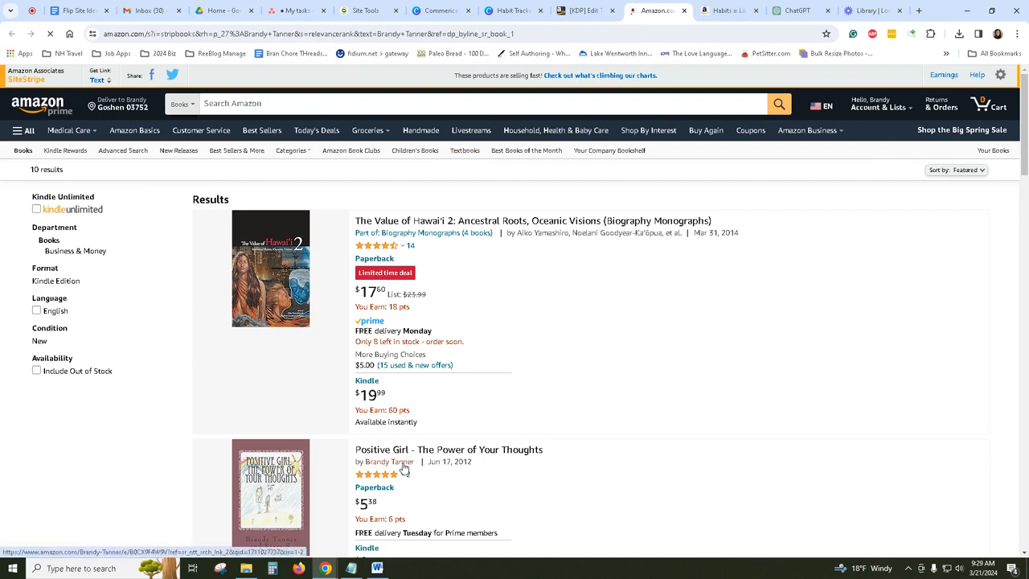
pyautogui.click(404, 470)
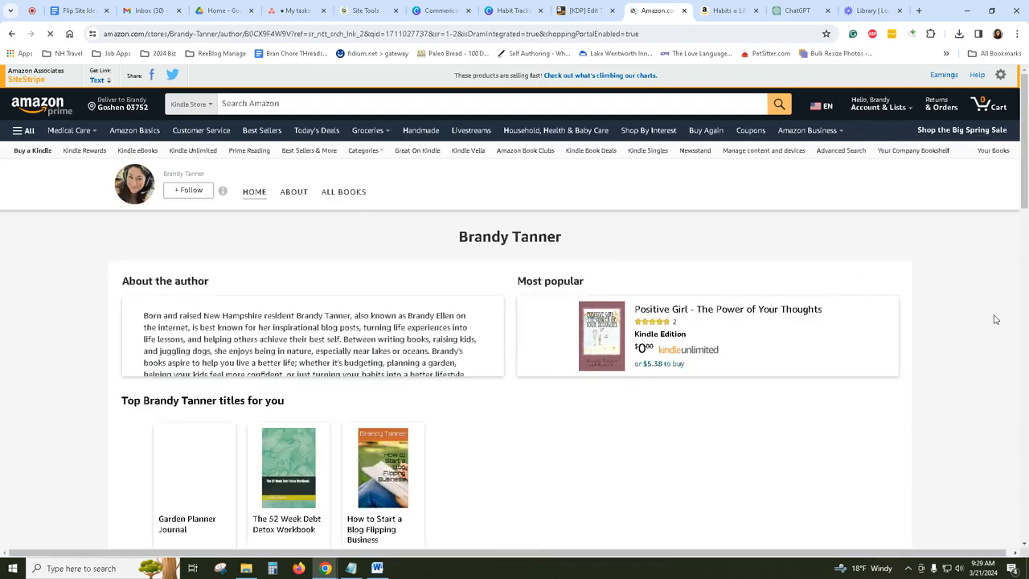
# Check the prices of The 52 Week Debt Detox Workbook and Faithful Reflections from the author's full book list.
pyautogui.scroll(-3, 1016, 321)
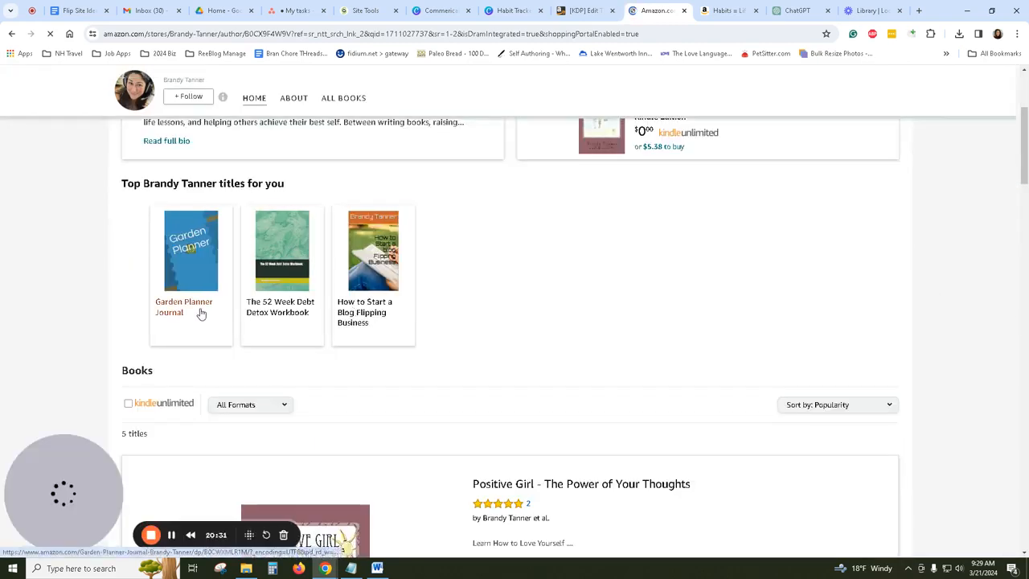
pyautogui.click(298, 310)
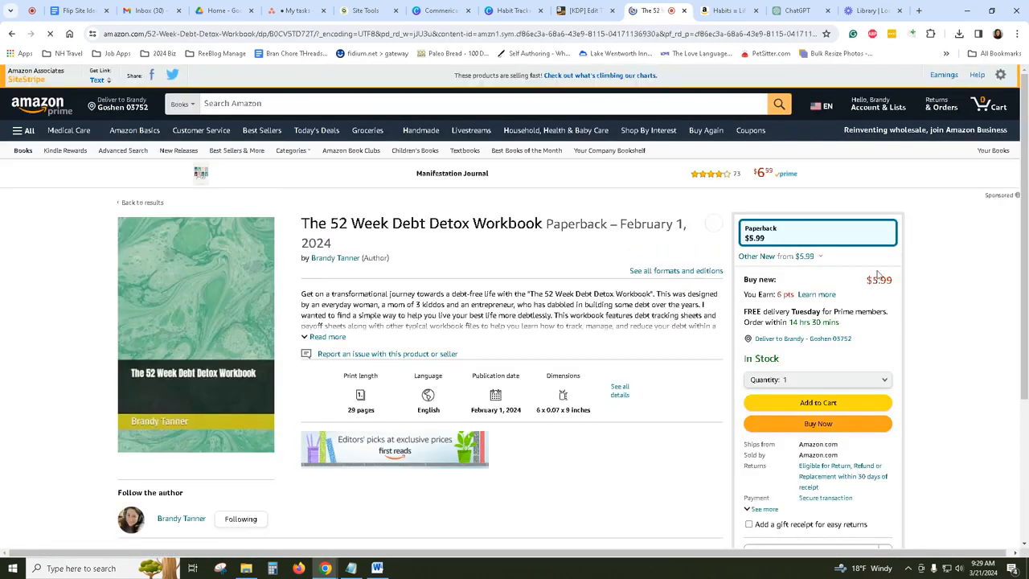
pyautogui.hotkey('alt', 'Left')
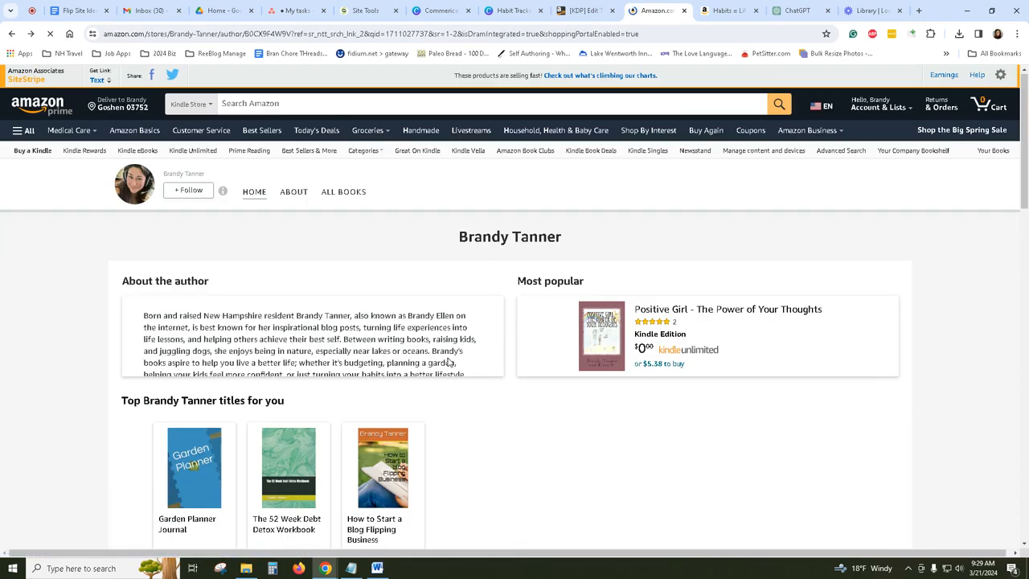
pyautogui.click(344, 192)
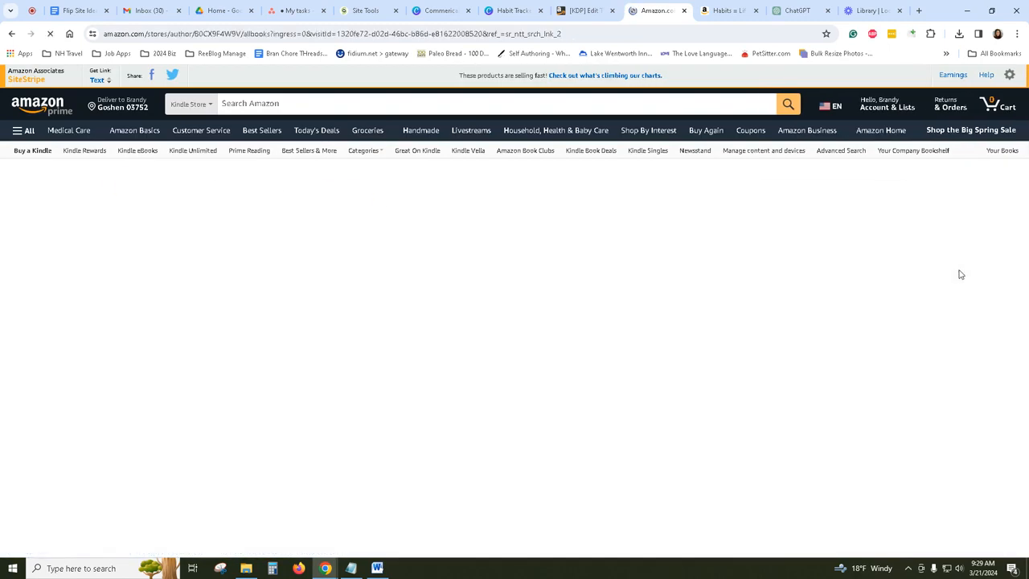
pyautogui.scroll(-5, 640, 367)
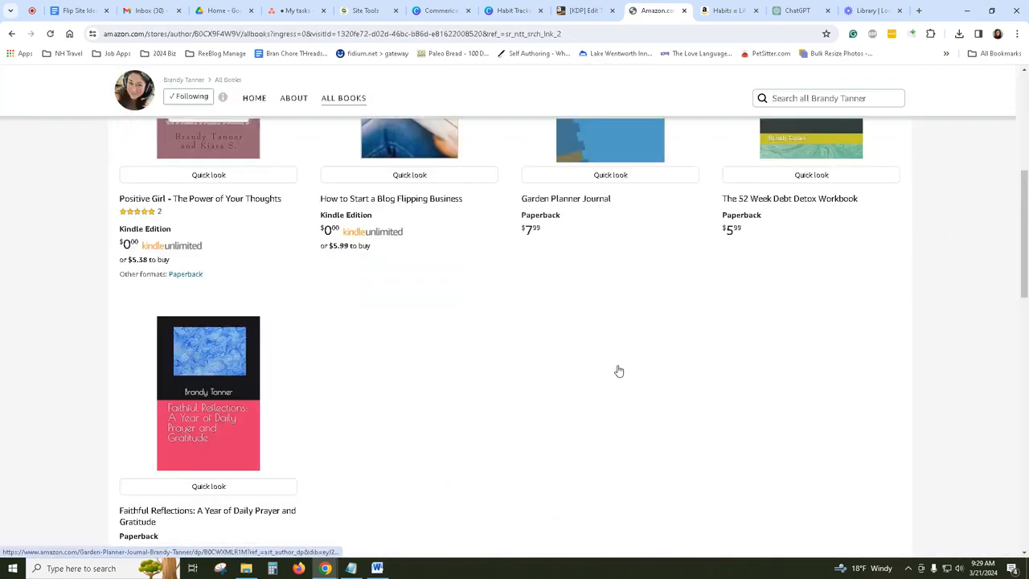
pyautogui.click(175, 371)
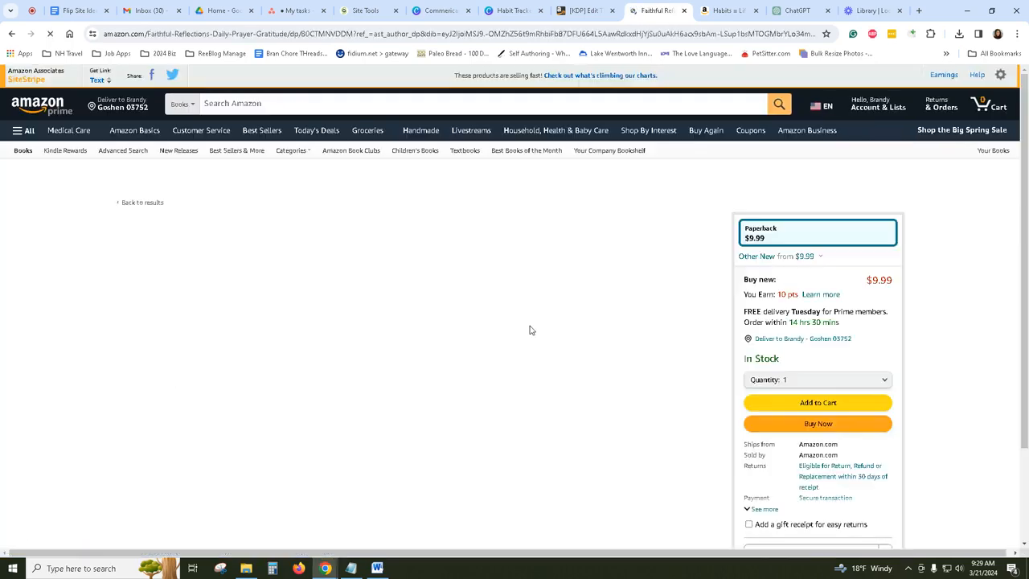
# Return to the KDP pricing page and set the Amazon.com list price to 9.99 USD.
pyautogui.click(583, 11)
pyautogui.doubleClick(446, 266)
pyautogui.write('9.99')
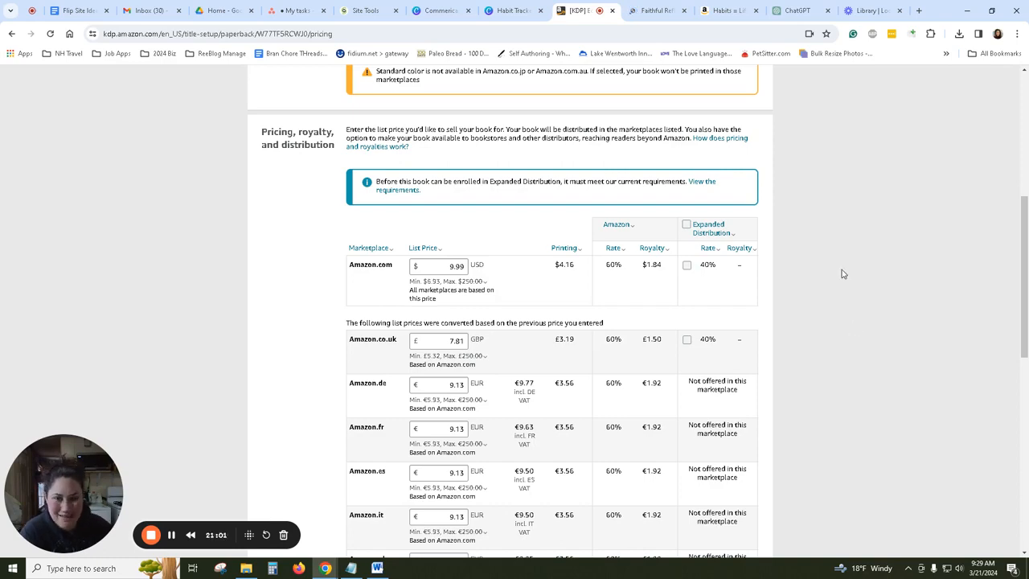
pyautogui.scroll(-7, 883, 289)
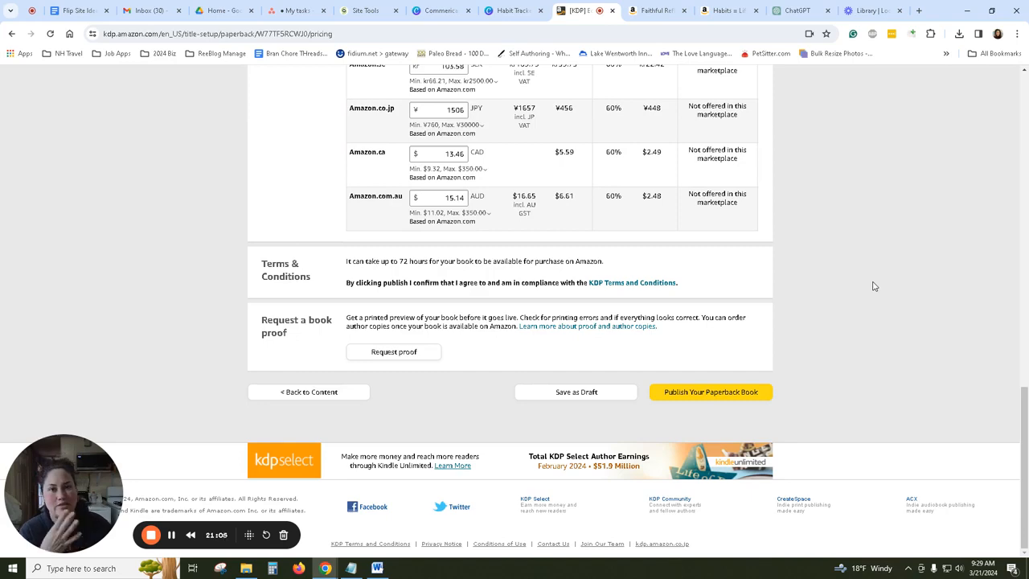
# Compare the Habits = Life and Faithful Reflections listings on Amazon.
pyautogui.click(727, 10)
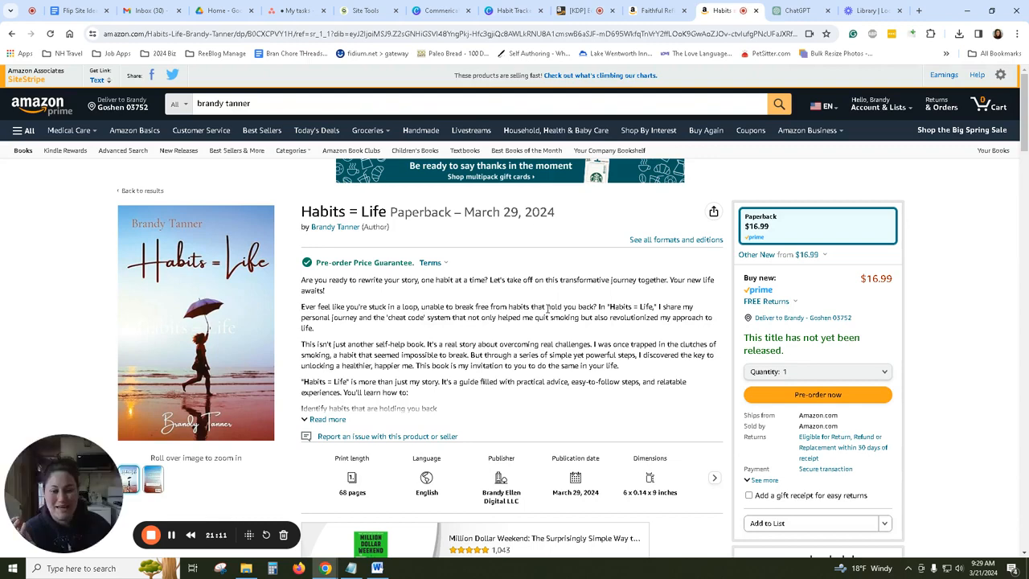
pyautogui.click(657, 8)
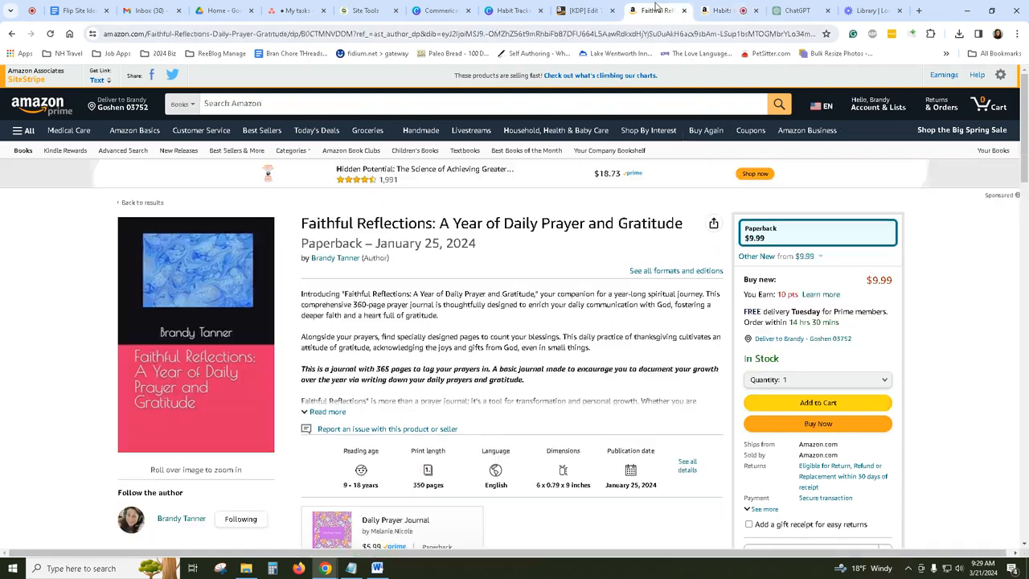
# Return to the KDP pricing page, publish the paperback book, and close the submission notice without starting an eBook.
pyautogui.click(584, 11)
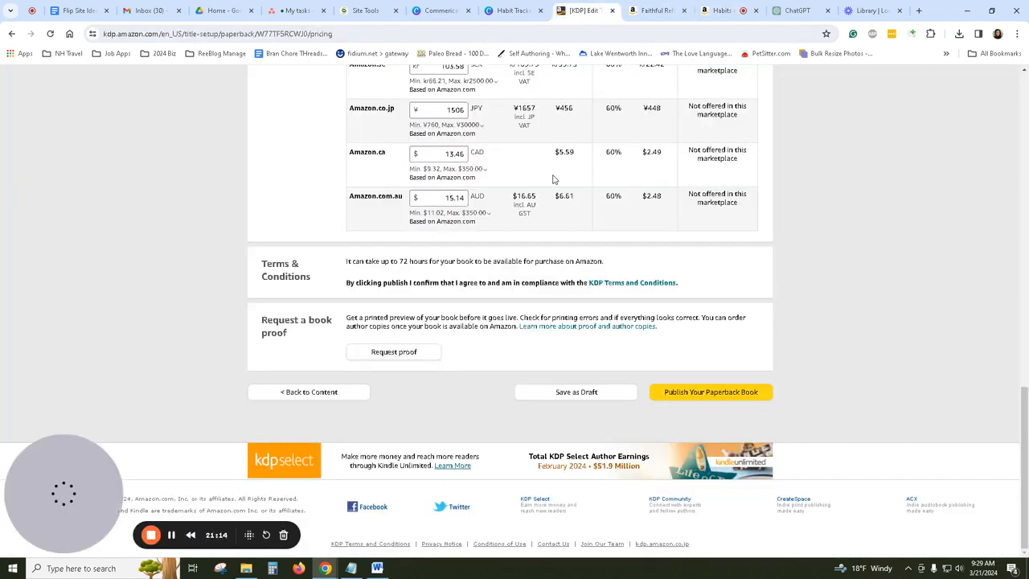
pyautogui.click(740, 394)
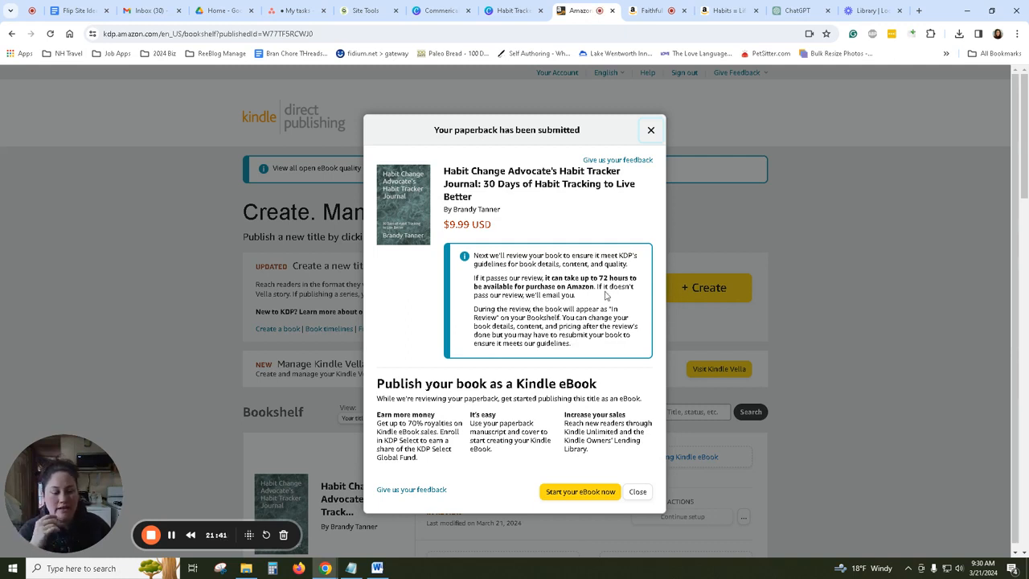
pyautogui.click(637, 492)
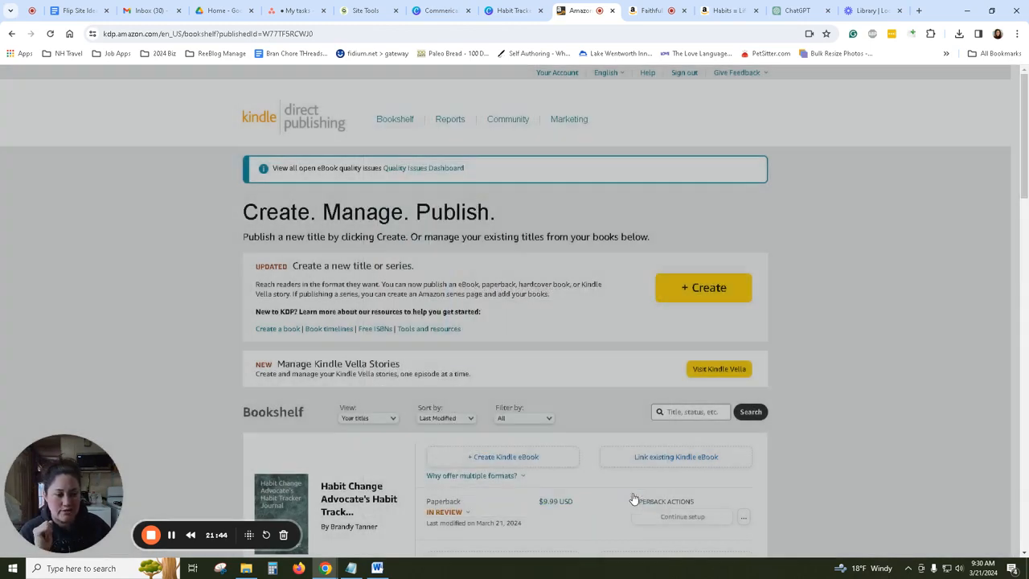
# Review the KDP Bookshelf, examining the status and price of the habit tracker journal and the other titles.
pyautogui.scroll(-3, 912, 324)
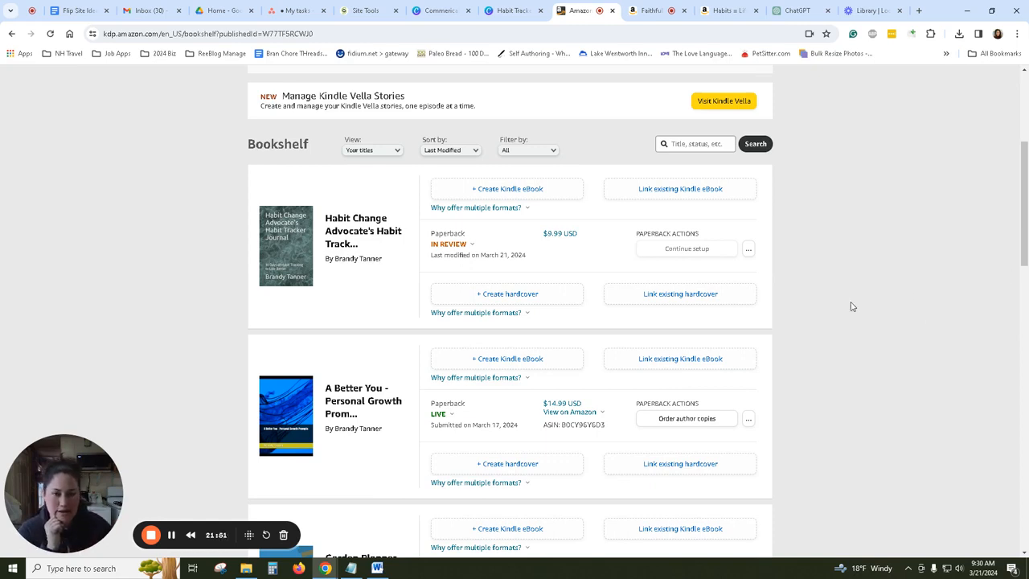
pyautogui.scroll(3, 775, 361)
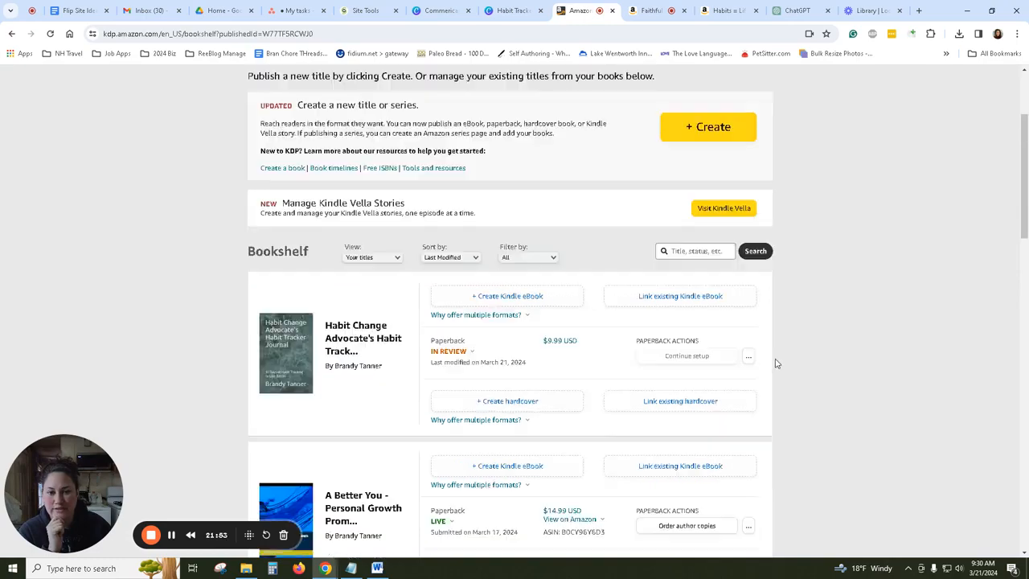
pyautogui.scroll(-9, 778, 363)
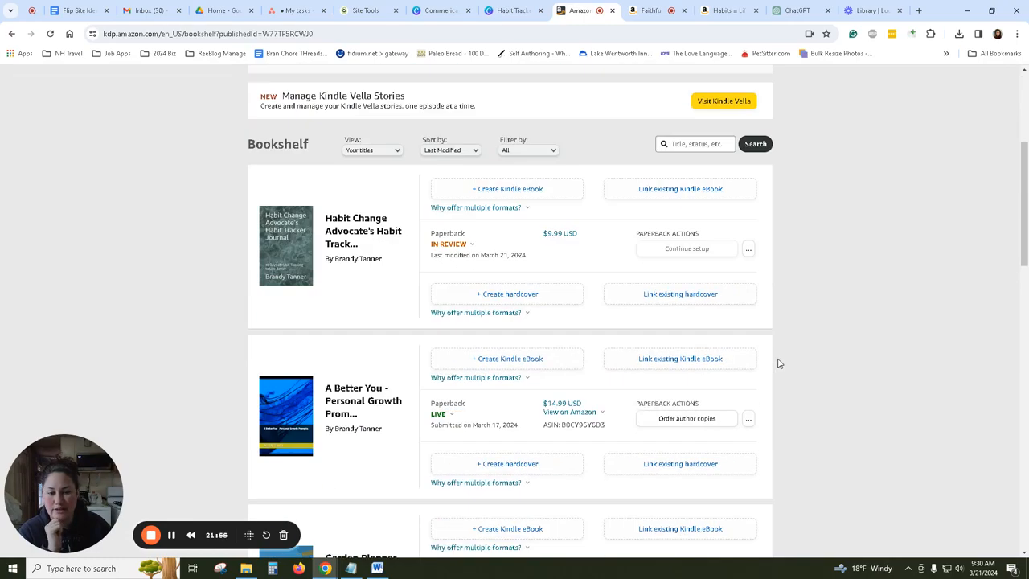
pyautogui.scroll(9, 778, 363)
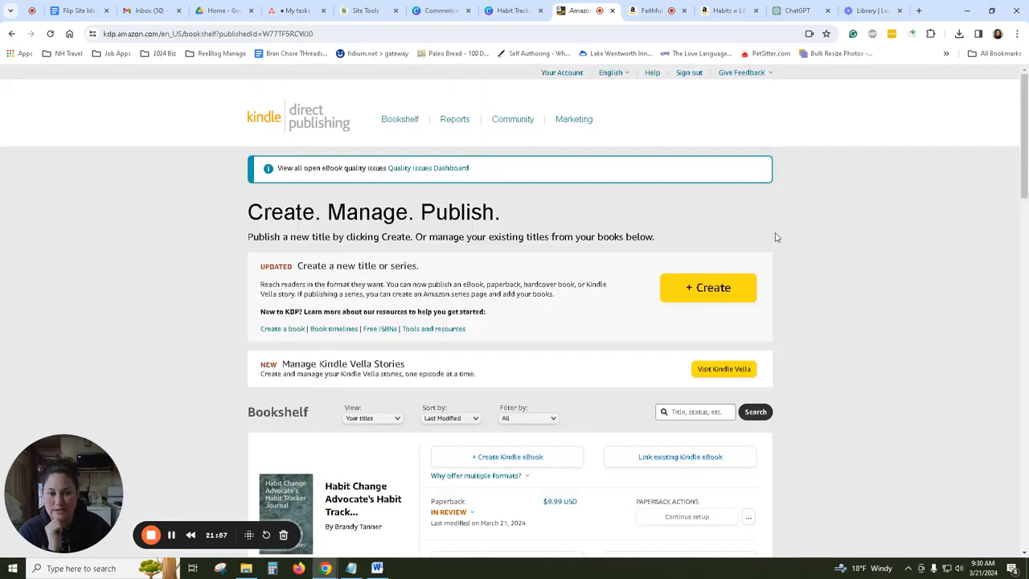
pyautogui.scroll(-9, 774, 232)
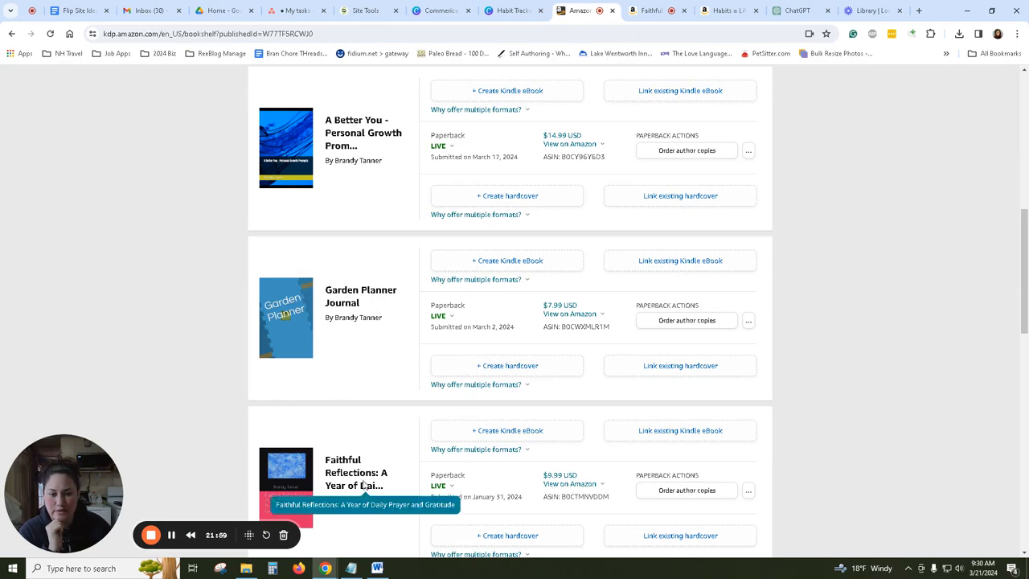
pyautogui.scroll(-3, 386, 241)
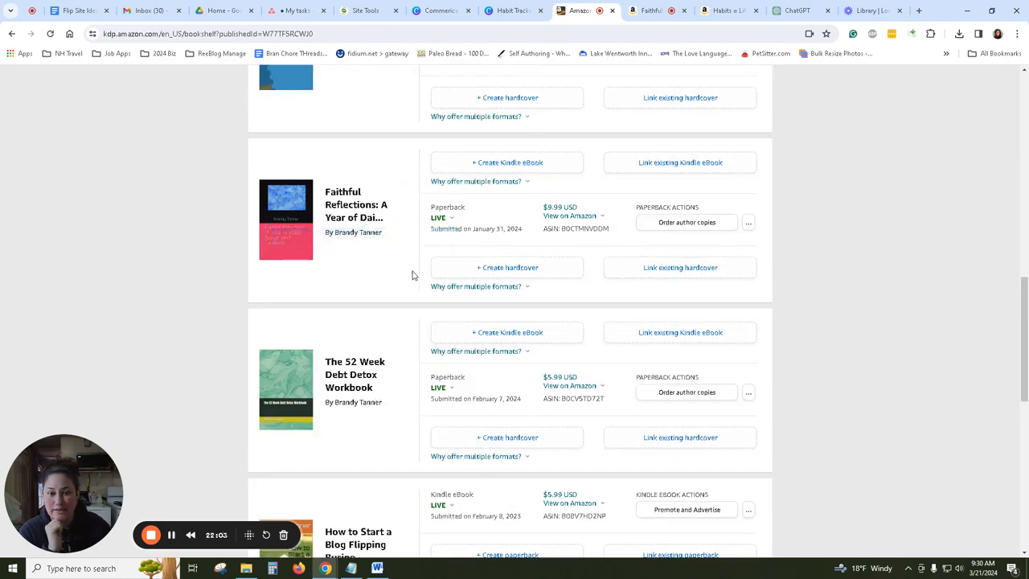
pyautogui.scroll(-2, 413, 275)
pyautogui.scroll(-2, 333, 330)
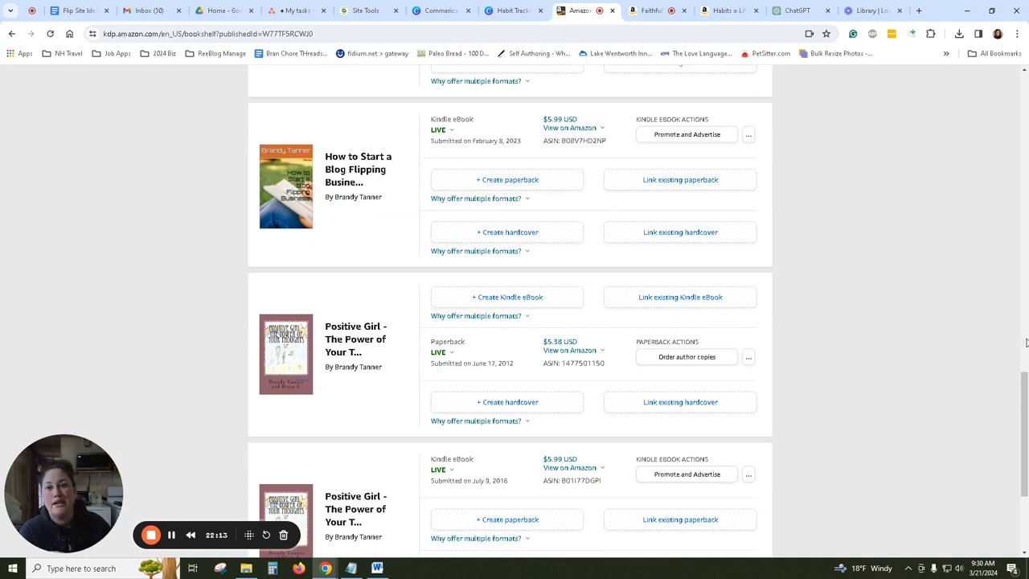
pyautogui.scroll(-3, 1025, 342)
pyautogui.scroll(20, 1026, 331)
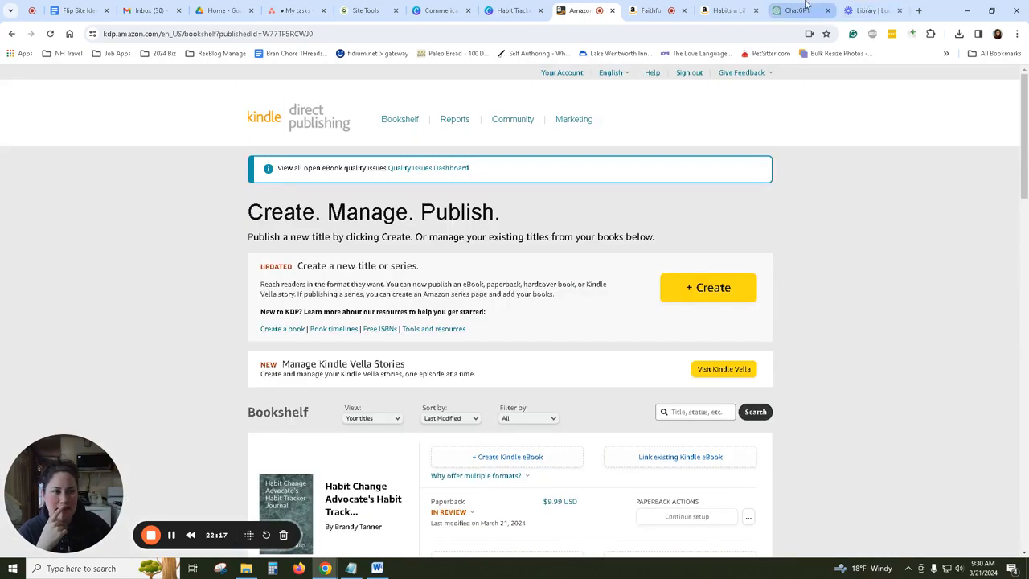
# View the author's store page from the Faithful Reflections listing, and switch to the Habits = Life listing.
pyautogui.click(669, 10)
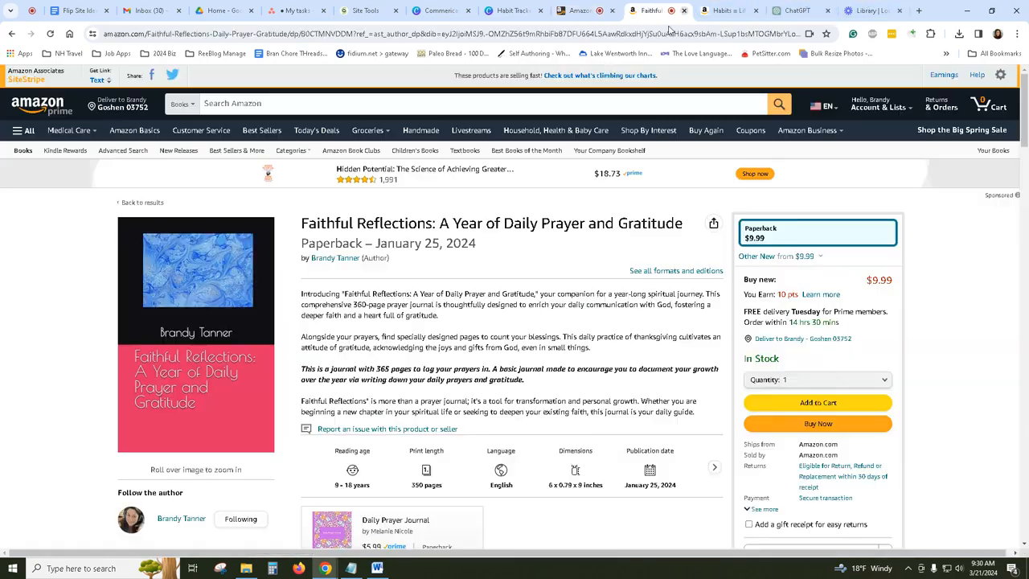
pyautogui.click(337, 258)
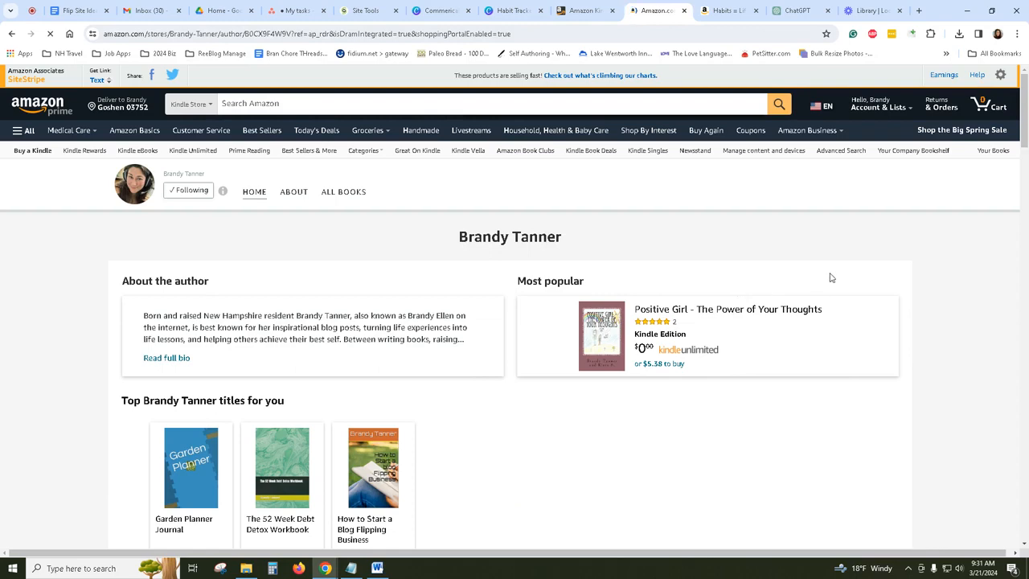
pyautogui.click(727, 11)
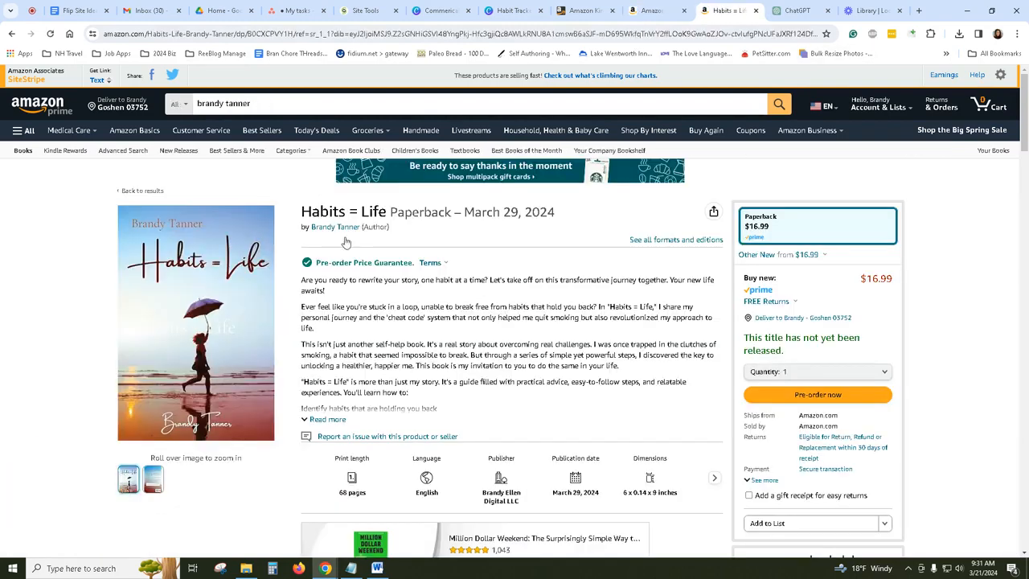